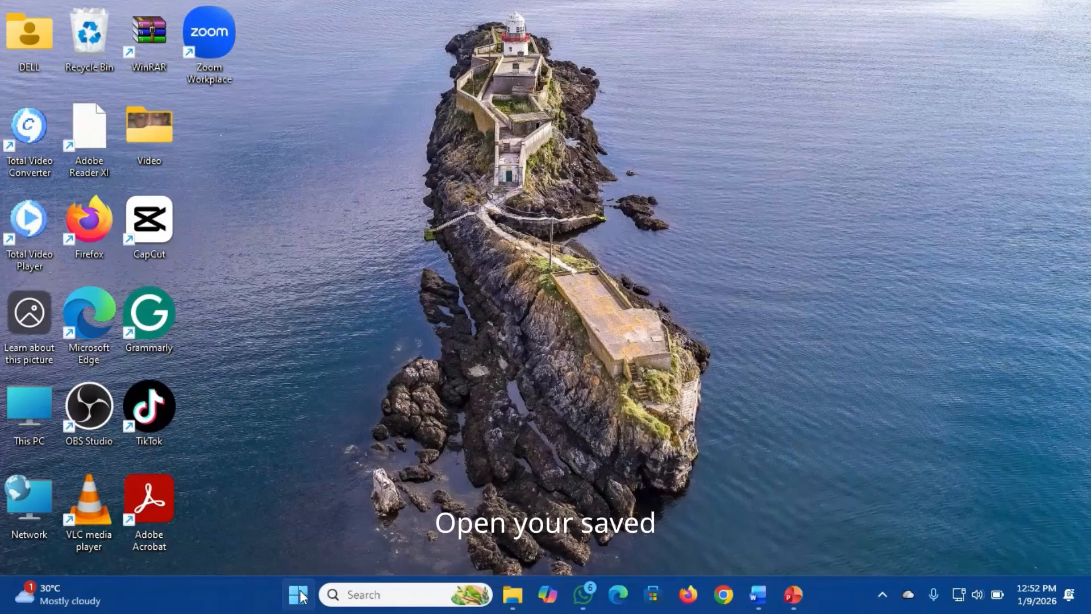
Launch Excel and open the GreenLeaf_Bakery_Financial_Model workbook from the recent files.
left_click(300, 595)
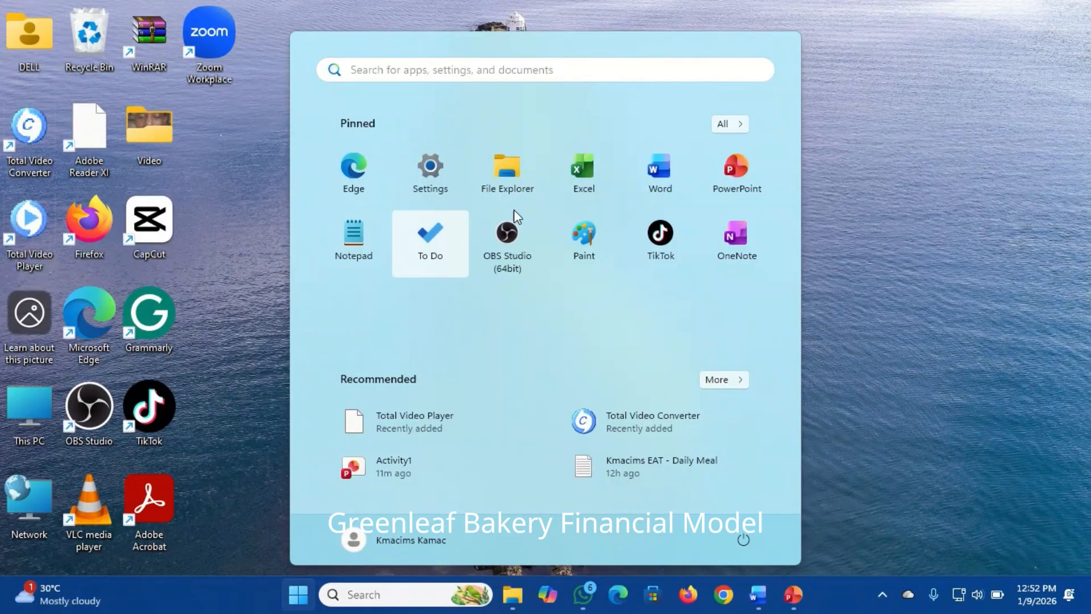
left_click(589, 159)
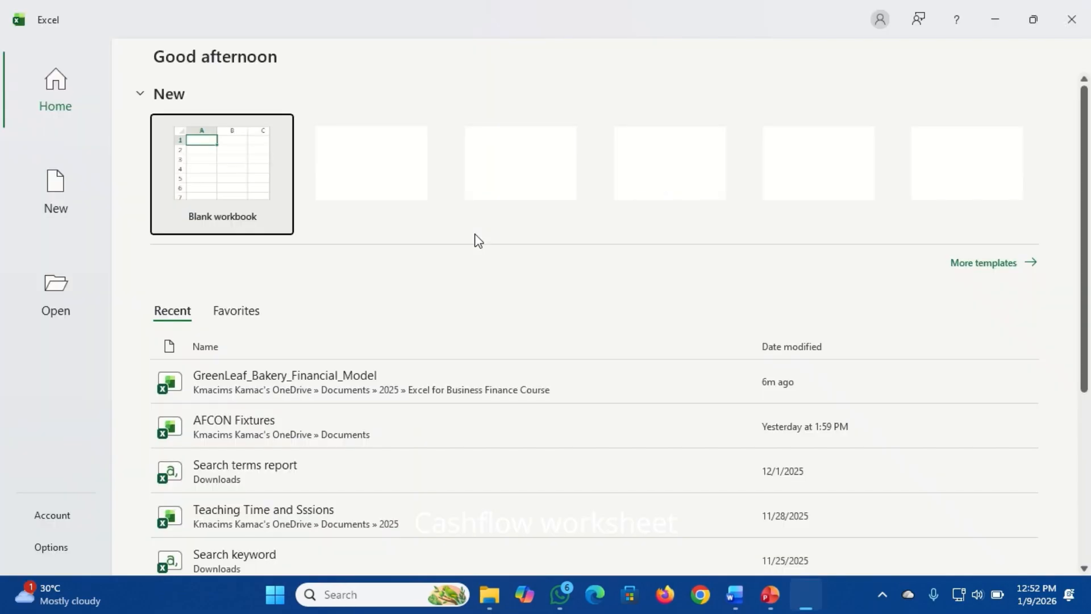
left_click(277, 380)
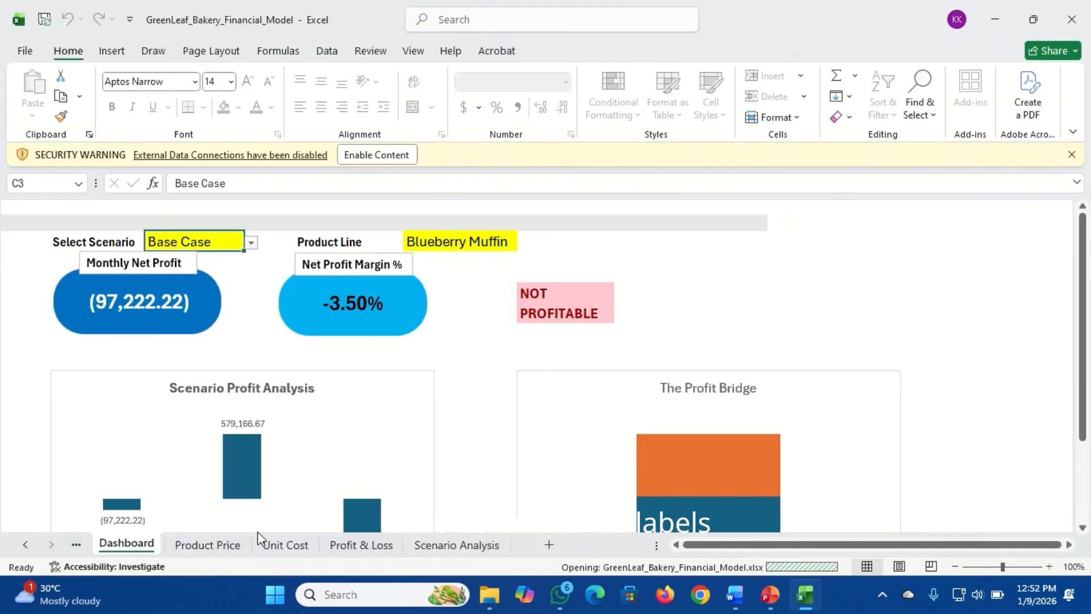
Unhide the Cashflow sheet and enable the workbook's blocked external data content.
right_click(145, 546)
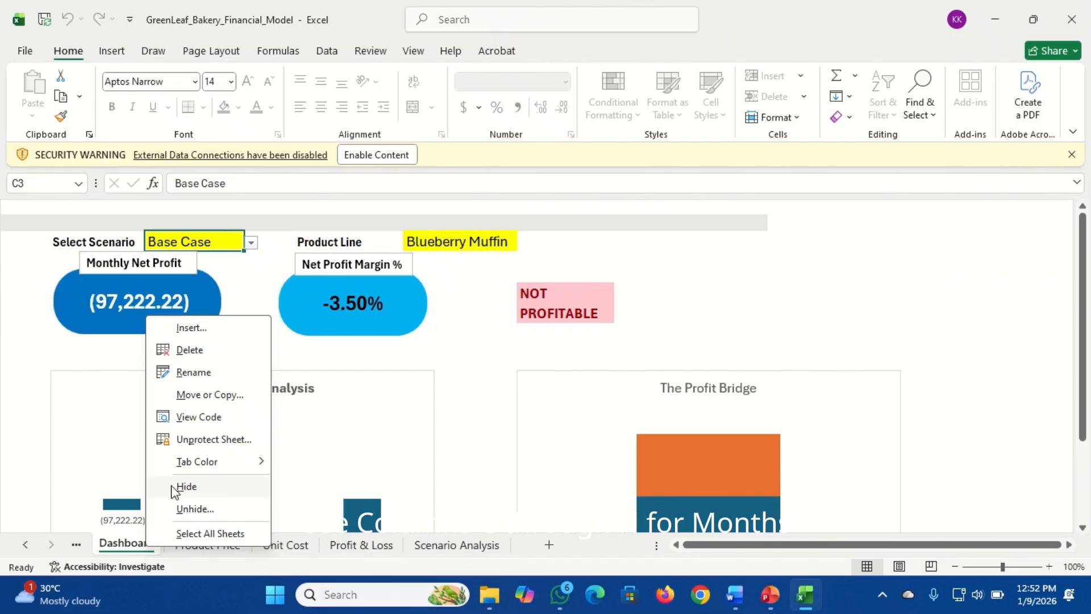
left_click(203, 508)
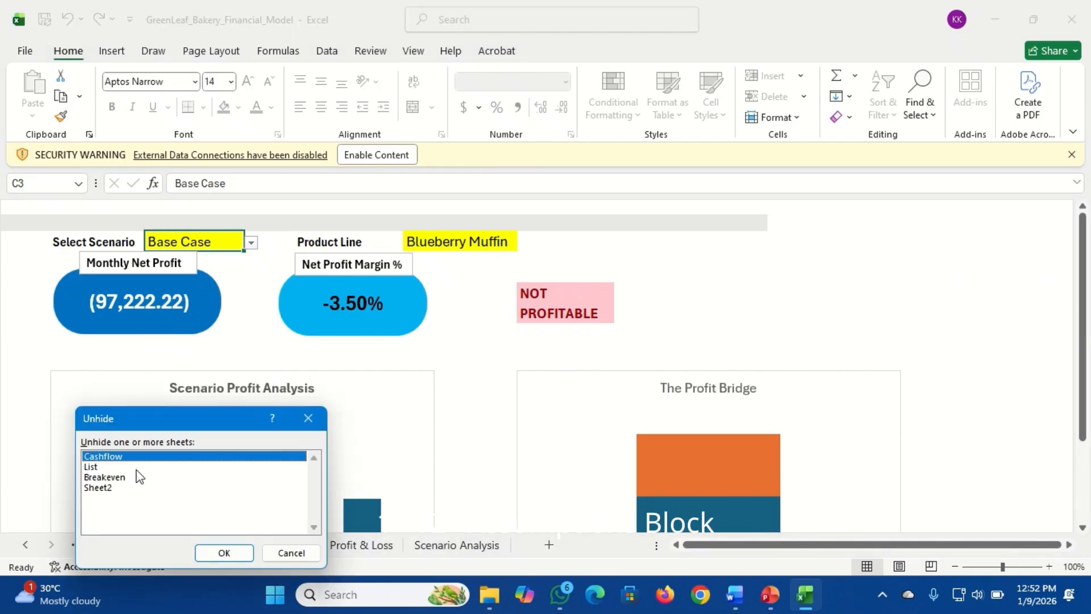
left_click(220, 553)
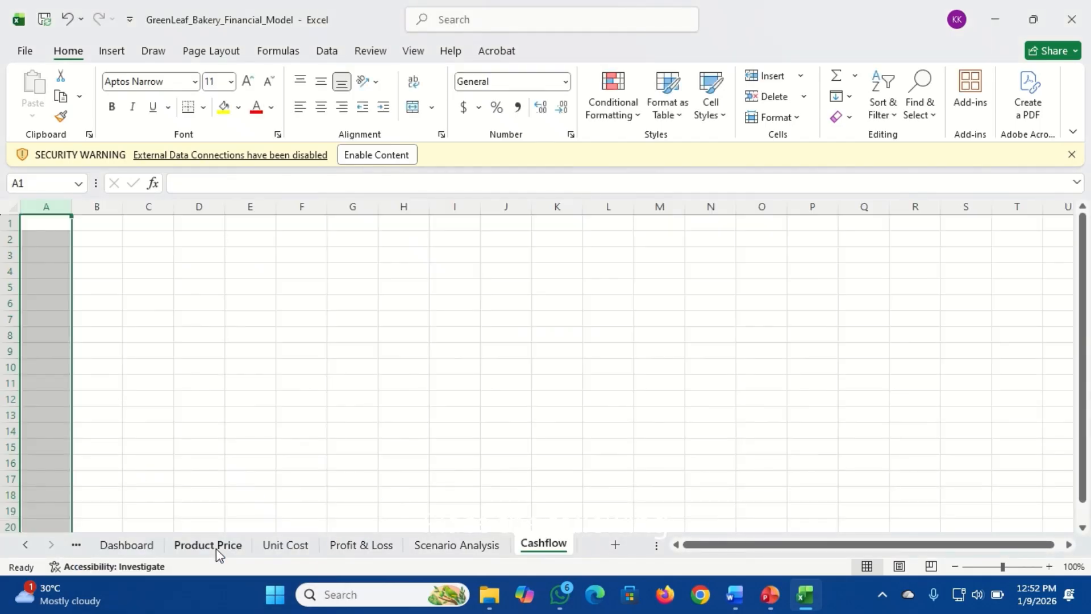
left_click(371, 160)
Narrow column A slightly and widen column B to about three times its width on the Cashflow sheet.
left_click_drag(72, 186, 55, 185)
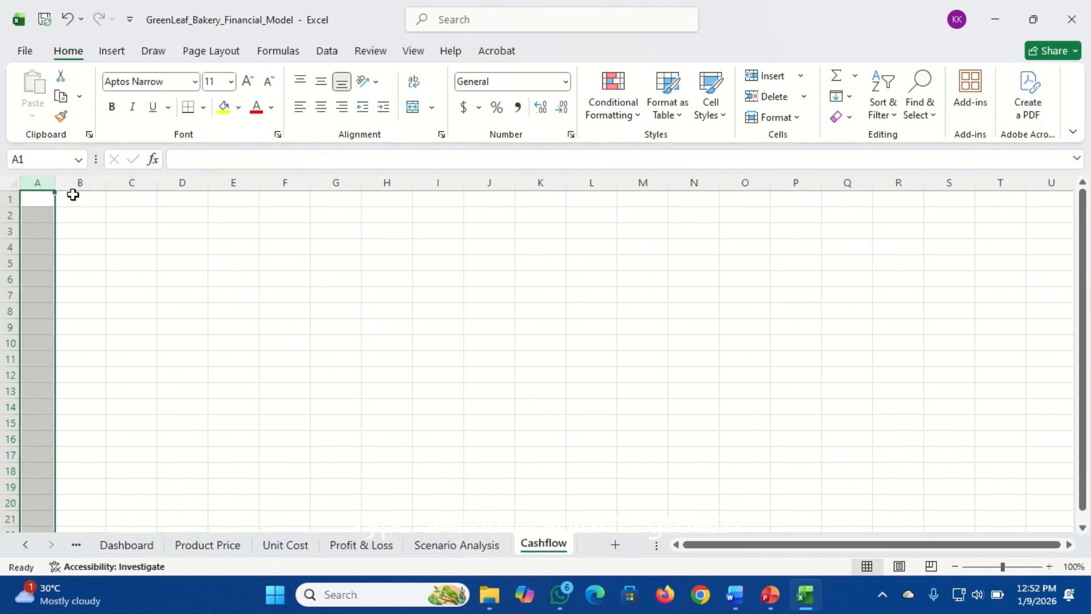
left_click(87, 228)
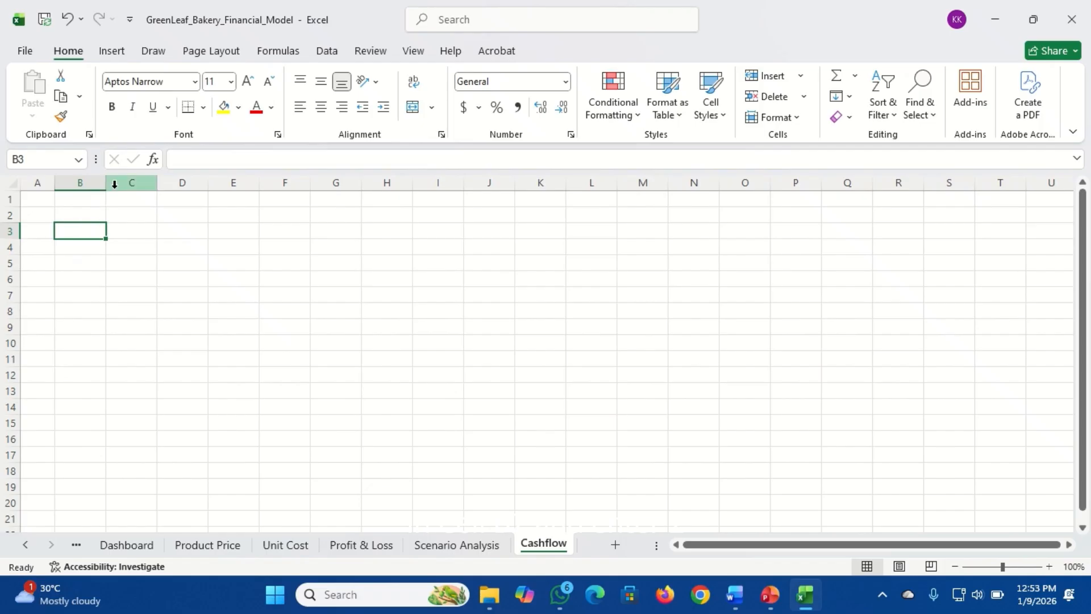
left_click_drag(104, 179, 208, 183)
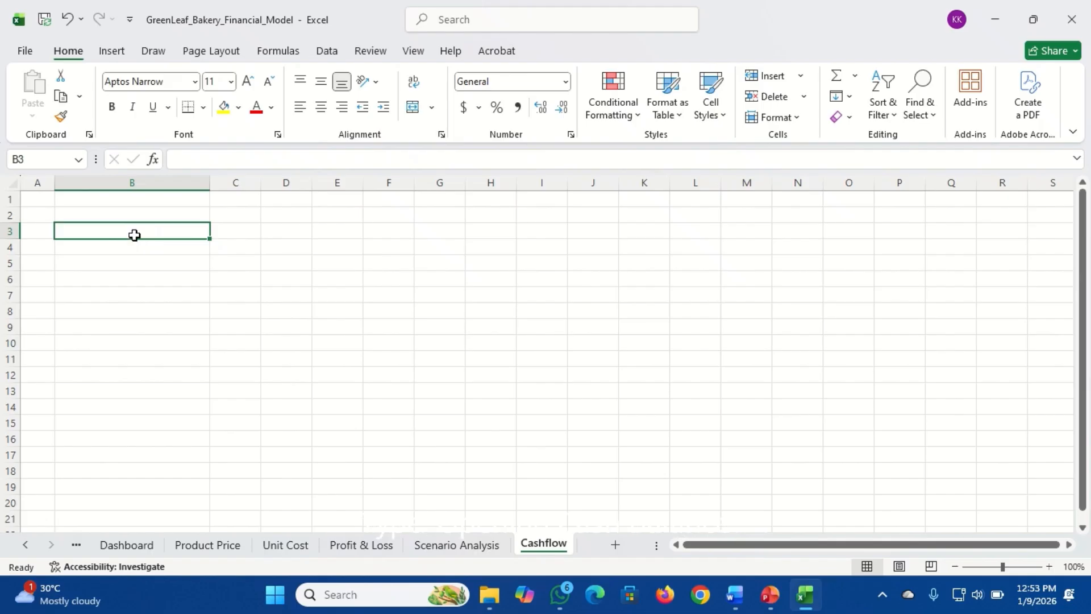
Enter the label "Monthly Volume Growth" in B2 with the value 2% in C2.
key("Up")
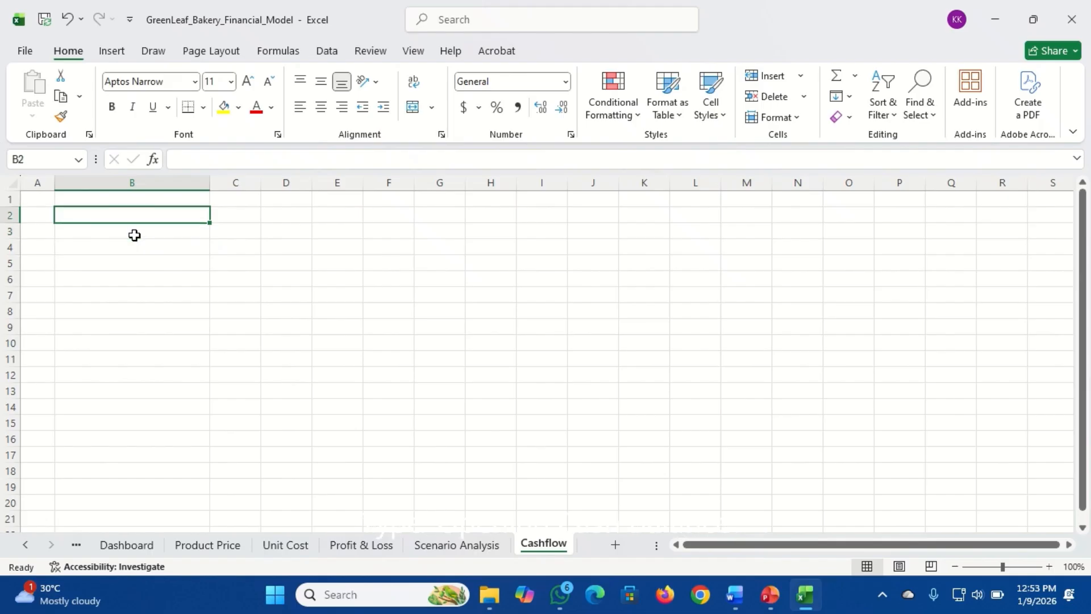
type("Monthly")
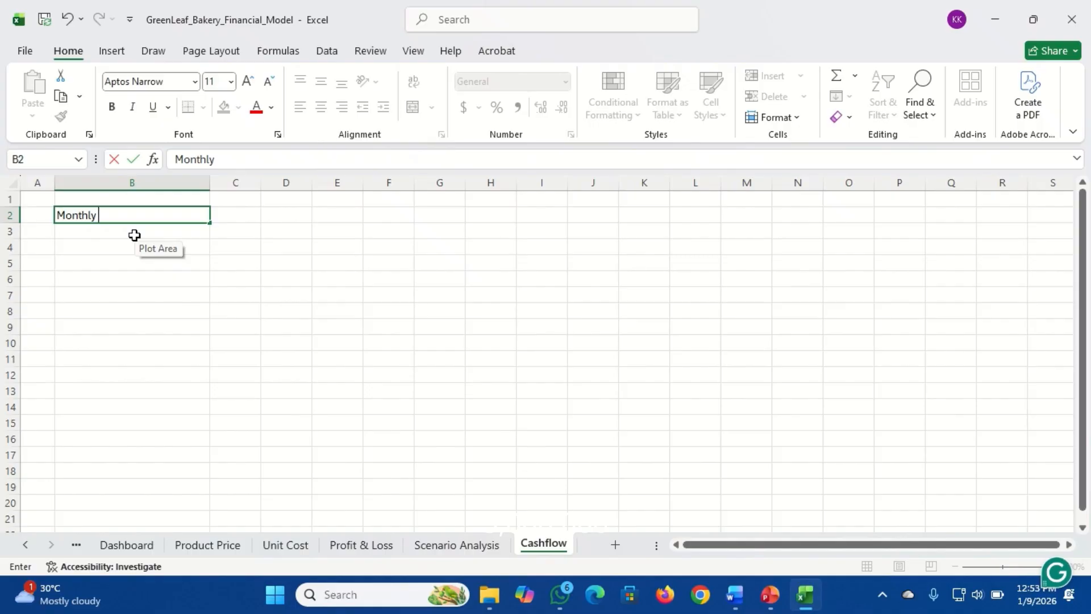
type(" Volume Growth")
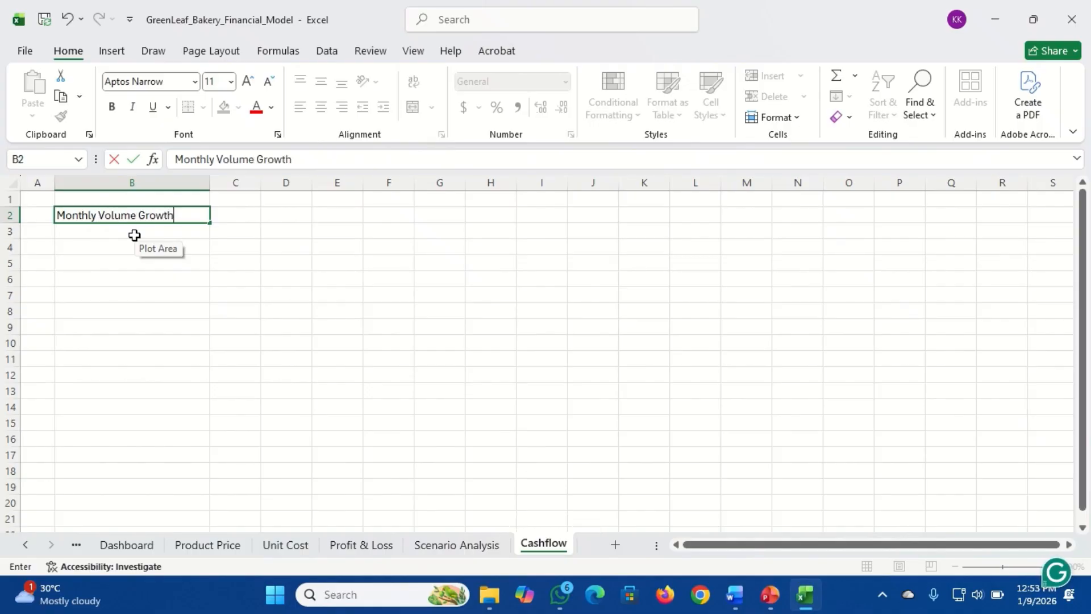
key("Tab")
type("2%")
left_click(134, 235)
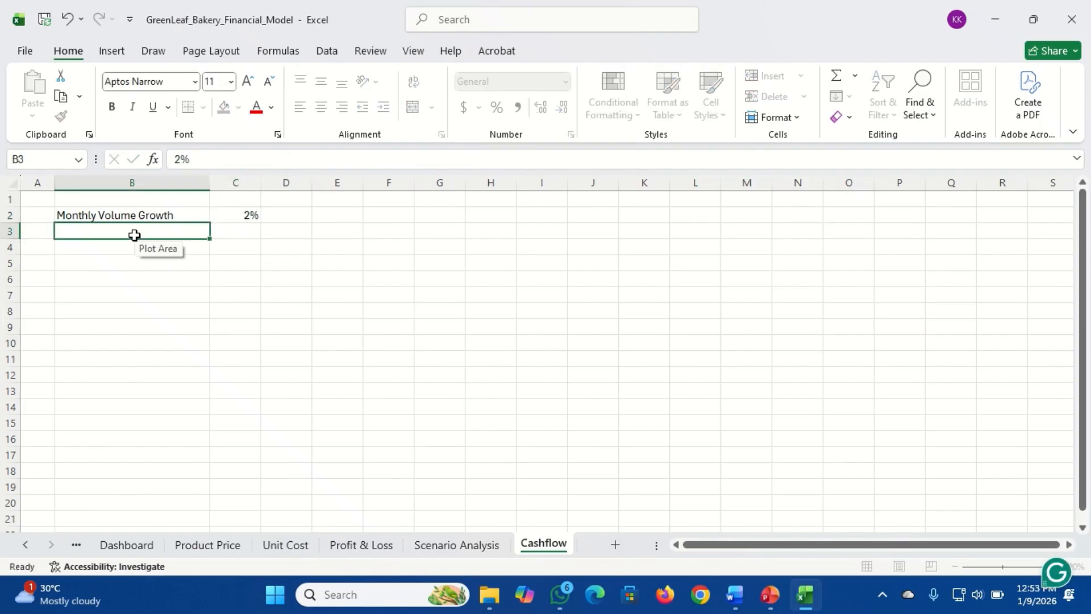
Enter the label "Opening Cash Balance" in B3 with the value 5000000 in C3.
type("O")
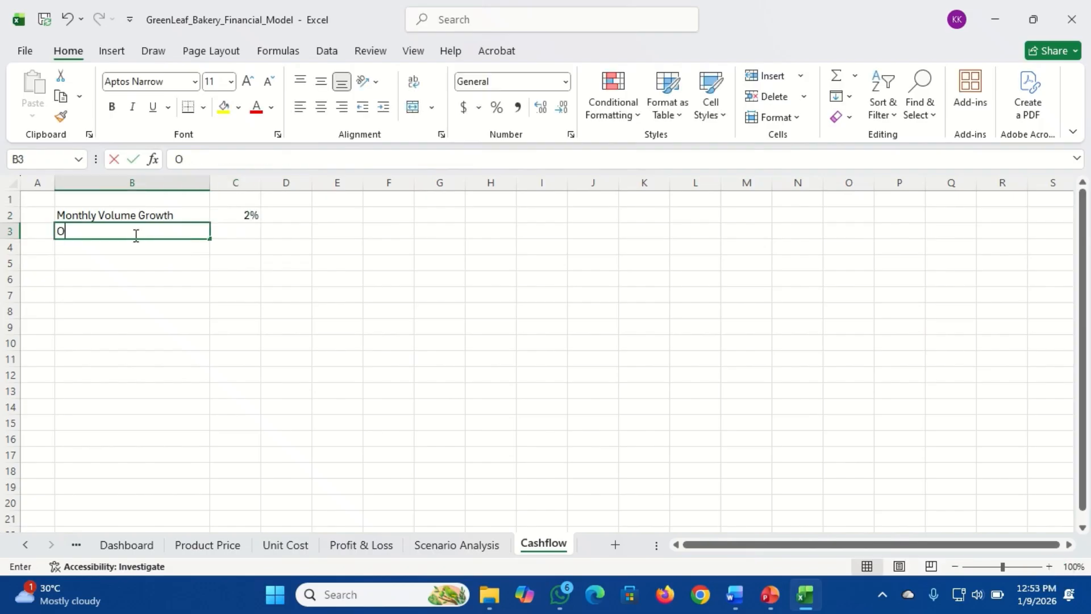
type("pening Cash Balance")
key("Tab")
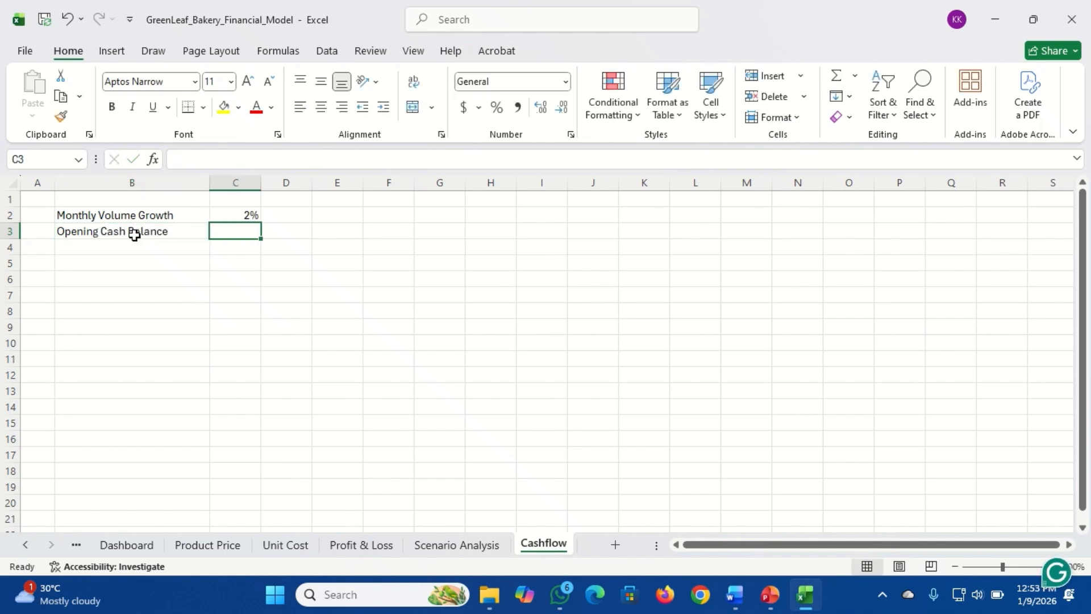
type("5000000")
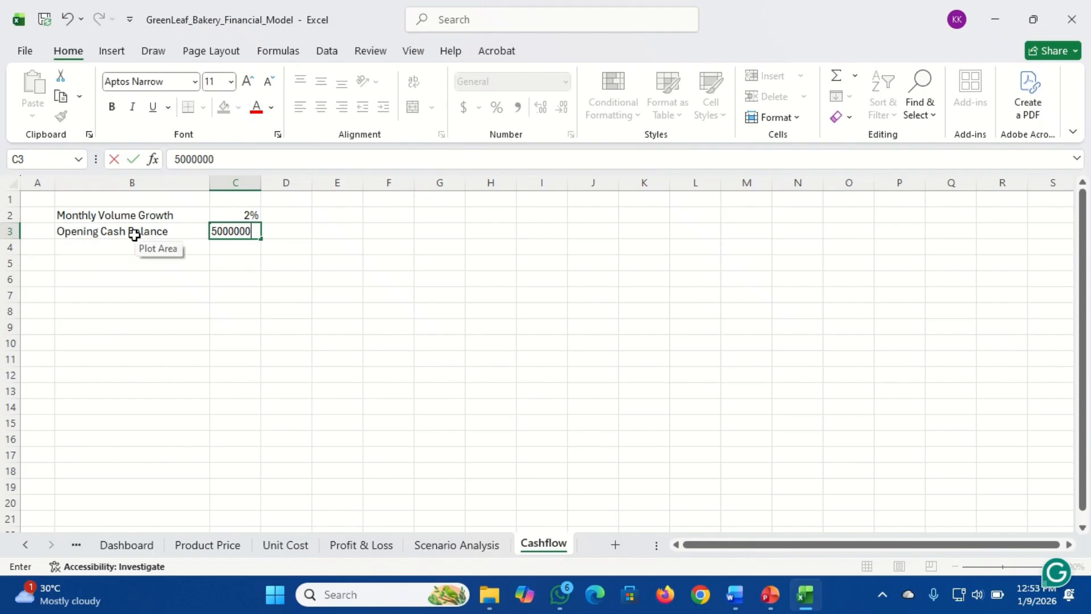
key("Return")
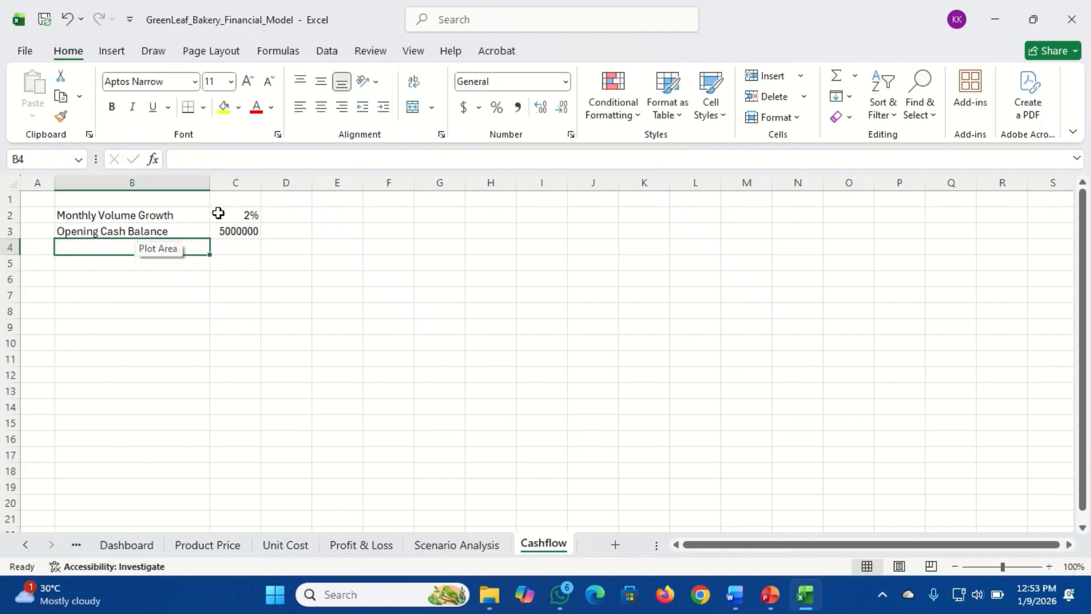
Set the width of columns C through N to 15.
left_click_drag(226, 196, 787, 212)
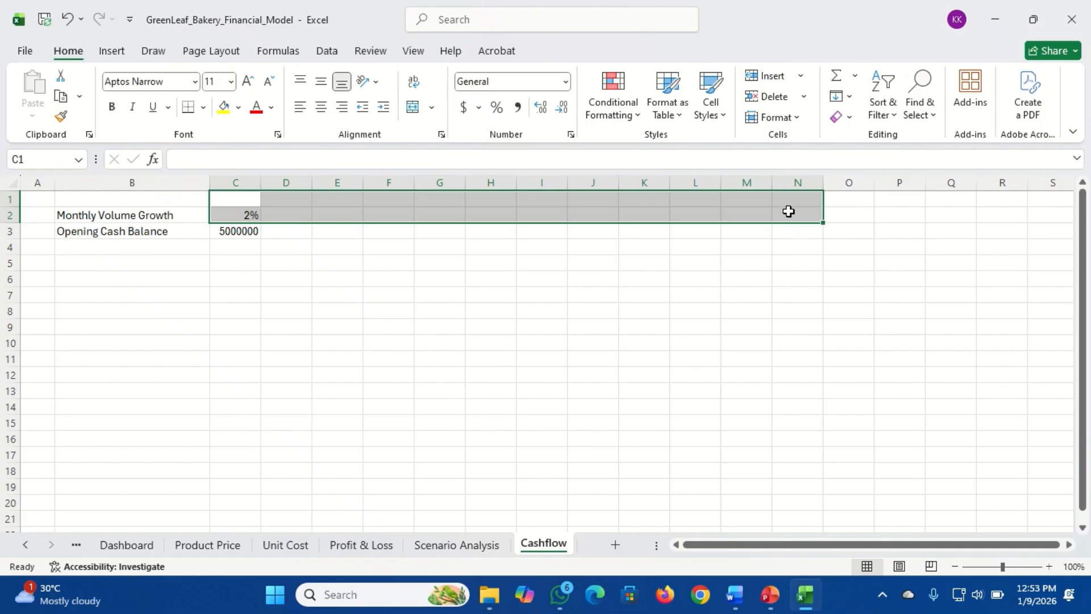
left_click(787, 121)
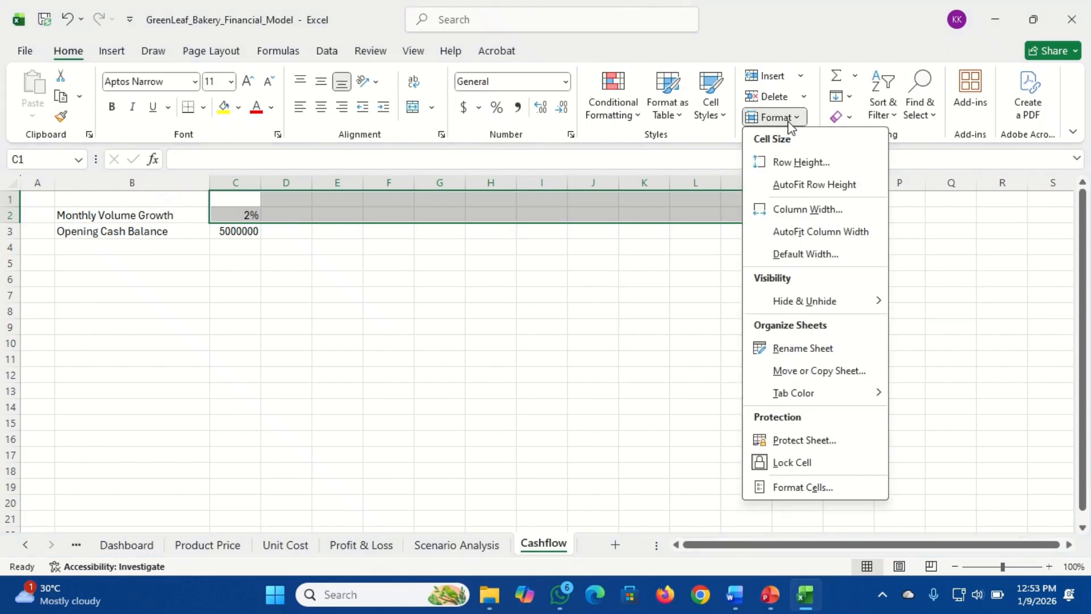
left_click(801, 211)
type("15")
key("Return")
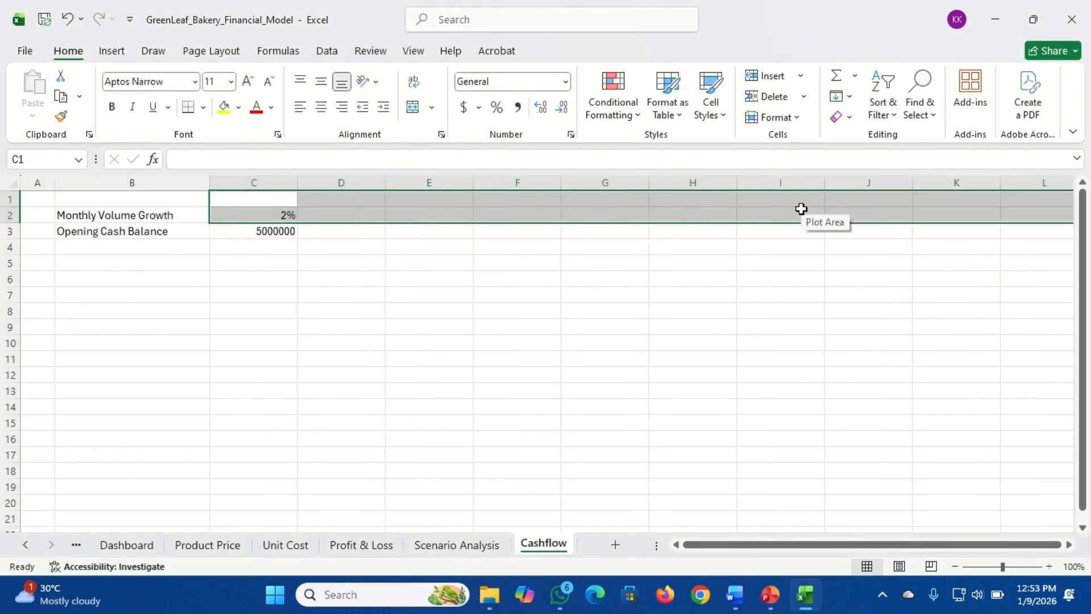
Increase the font size of the entire Cashflow sheet to 14.
left_click(120, 215)
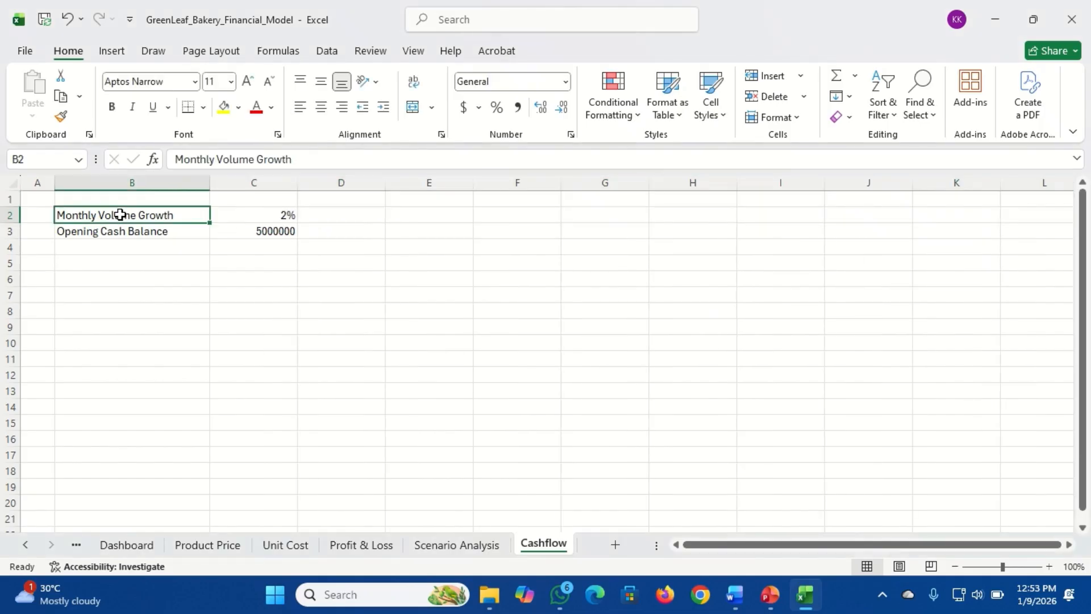
key("ctrl+a")
key("ctrl+a")
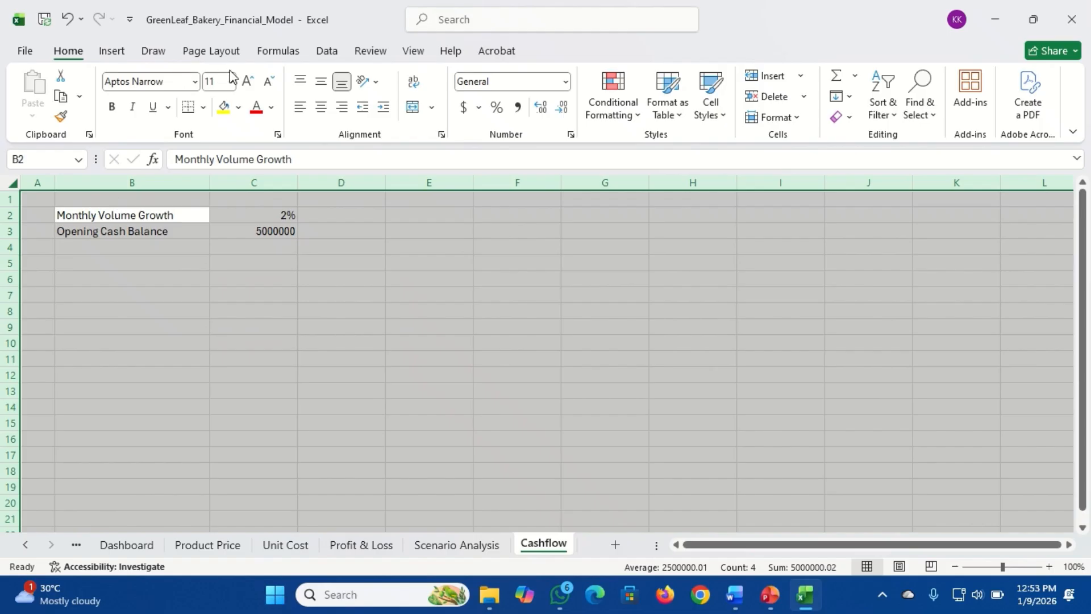
left_click(248, 81)
left_click(248, 80)
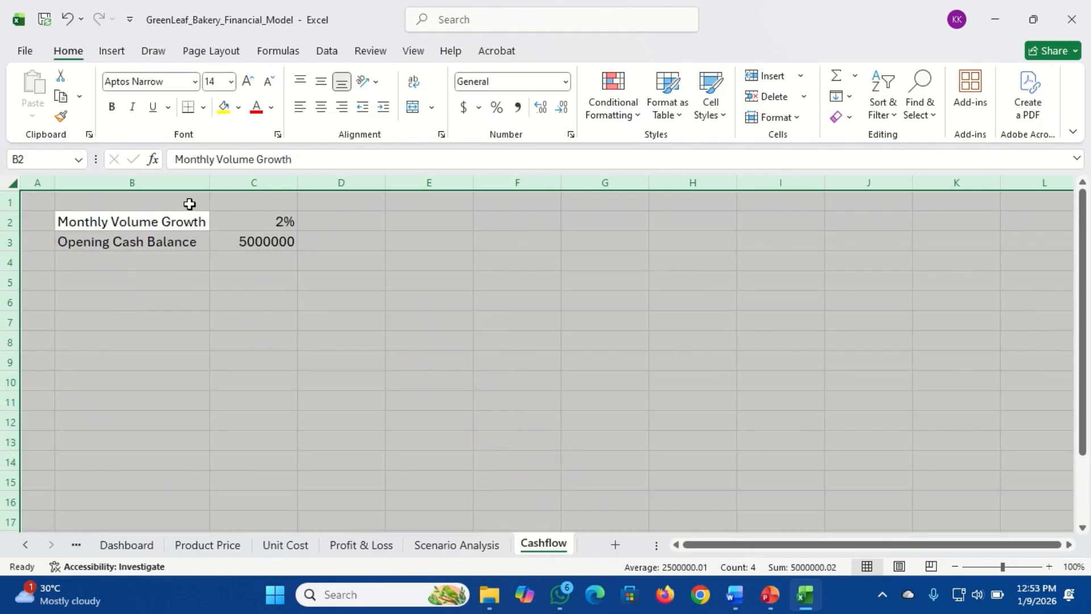
Make the two assumption labels in B2:B3 bold.
left_click(152, 221)
key("shift+Down")
key("ctrl+b")
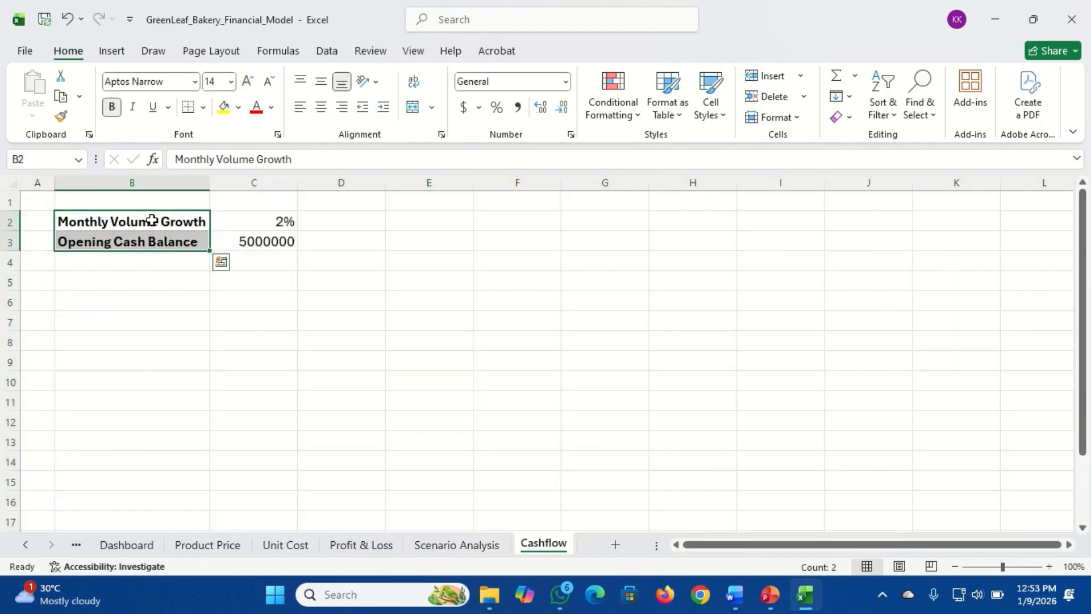
left_click(154, 265)
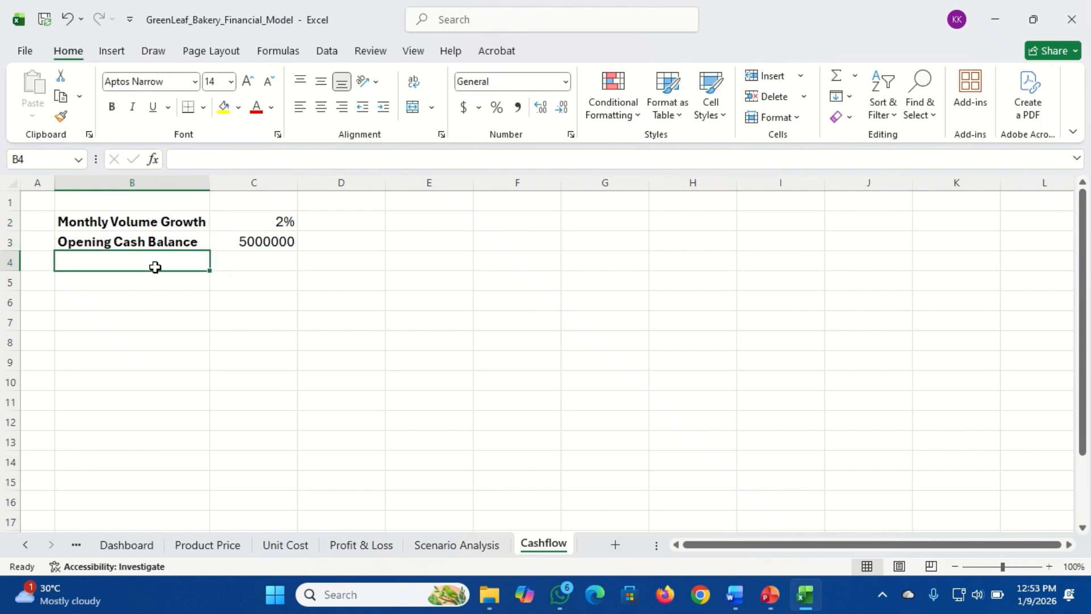
Enter the column headers "Month 1" in C5 and "Month 2" in D5.
left_click(231, 280)
type("Mont")
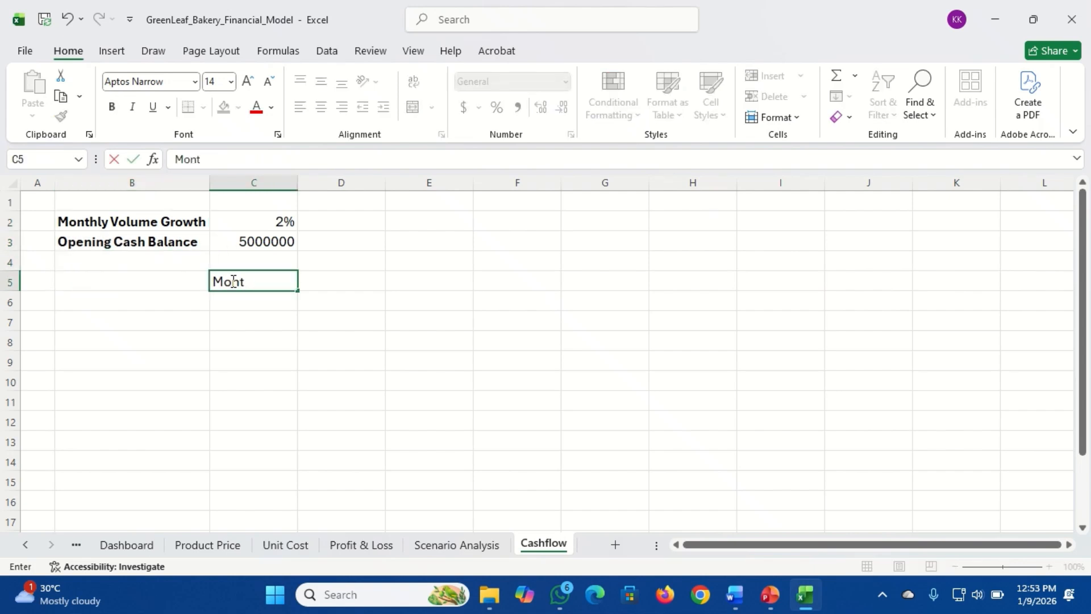
type("h 1")
key("Tab")
type("Month 2")
key("ctrl+Return")
Extend the month header series across row 5 through Month 12 in N5.
left_click(232, 280)
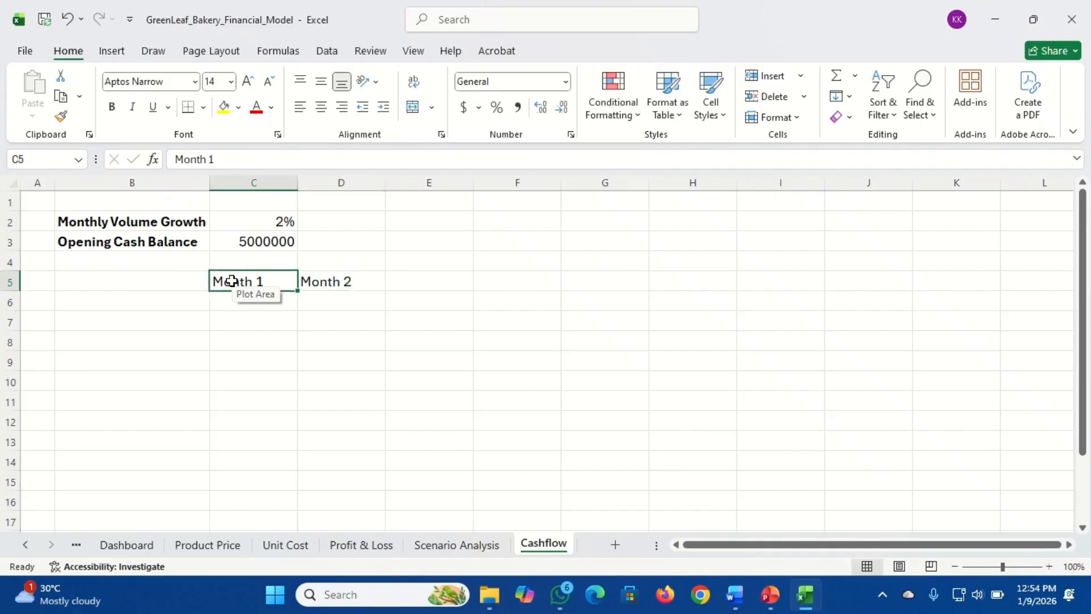
key("shift+Right")
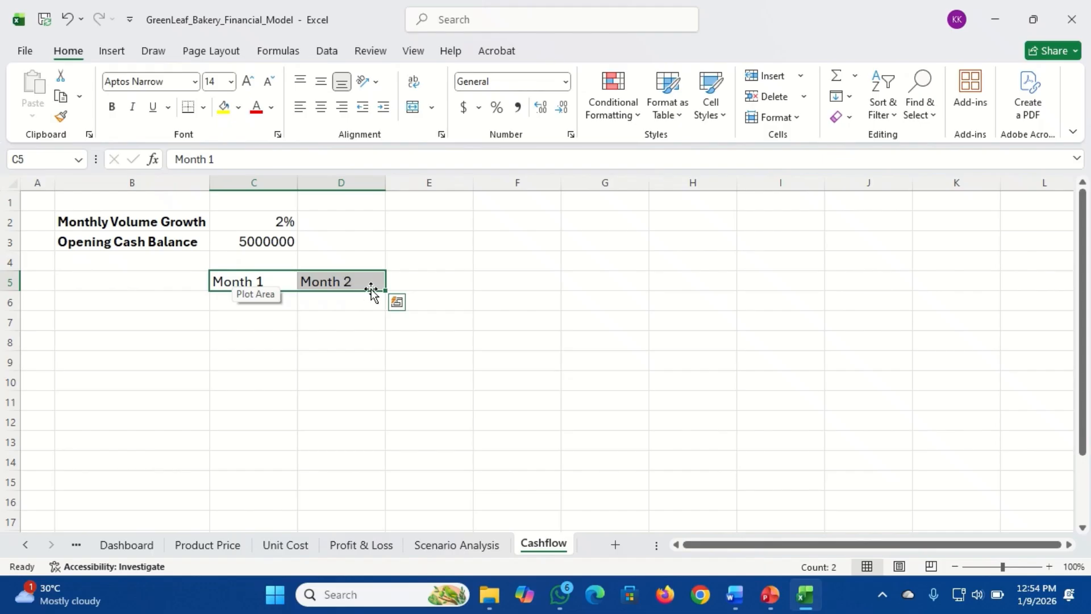
left_click_drag(387, 289, 875, 295)
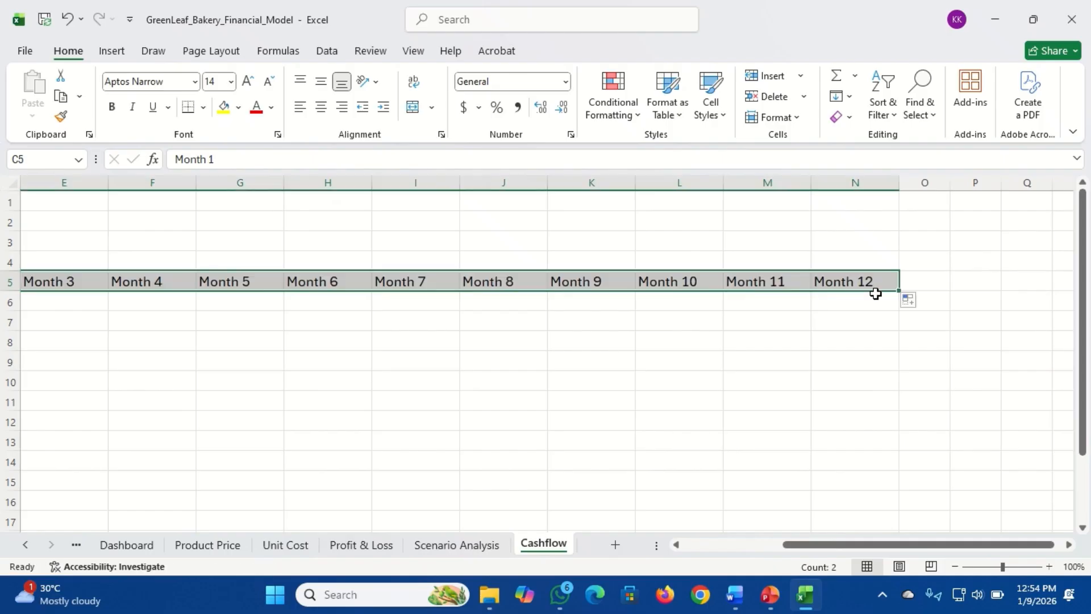
key("Home")
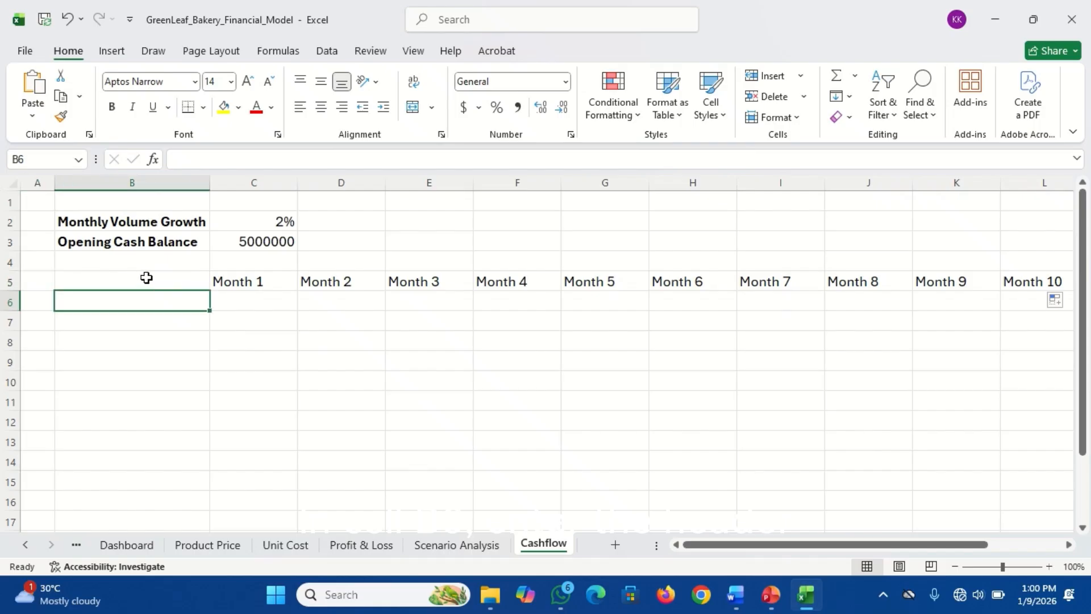
Enter the header "Line Items" in B5 and make it bold.
left_click(147, 277)
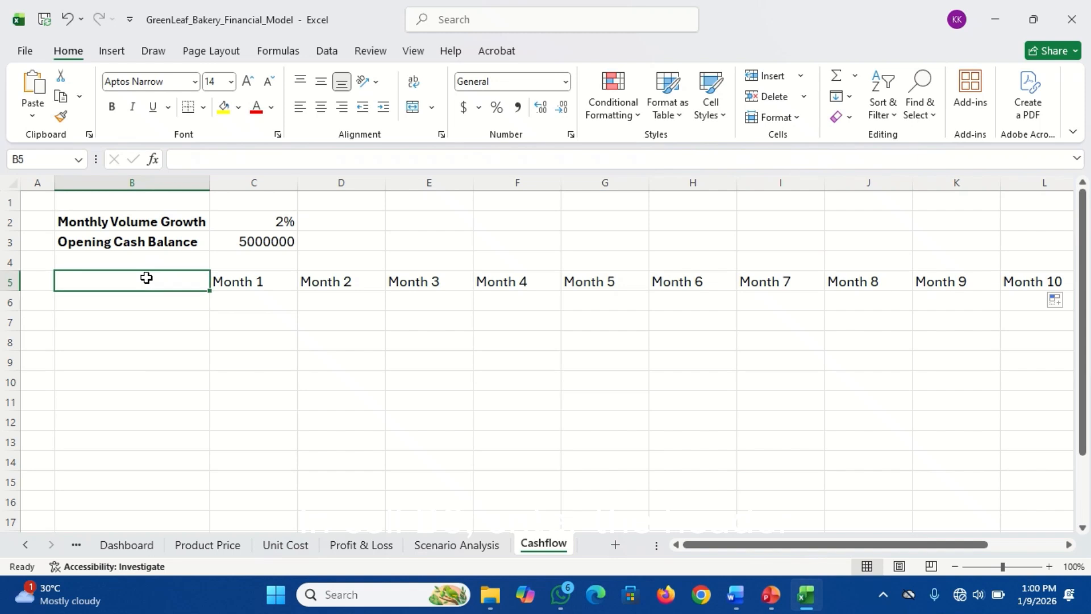
type("LIn")
type("II")
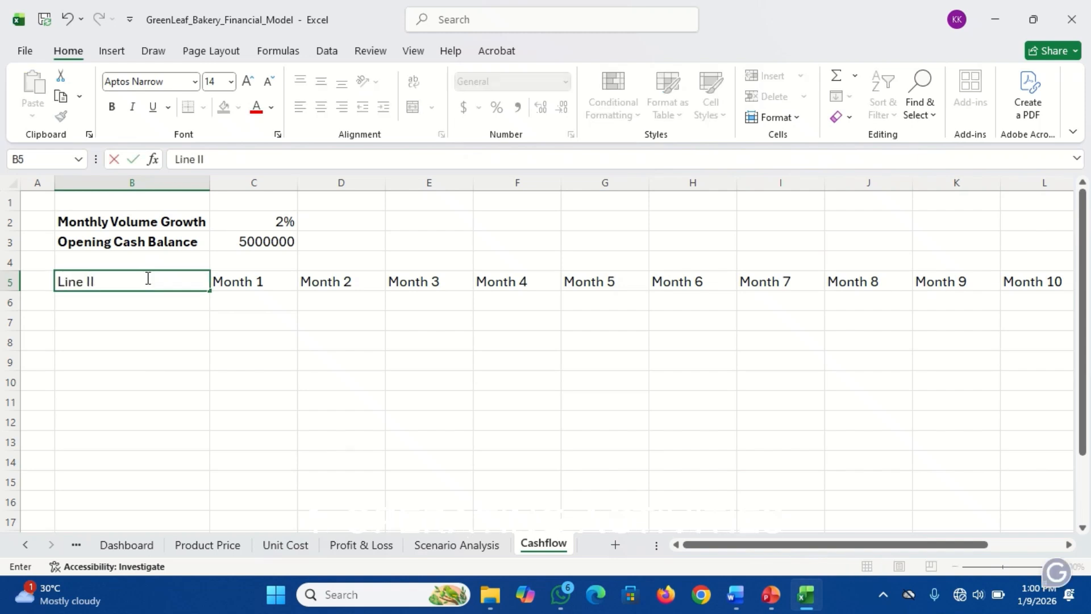
key("BackSpace")
type("tems")
key("ctrl+Return")
key("ctrl+b")
key("Return")
Enter the bold section heading "1. OPERATING ACTIVITIES" in B6 and fit column B's width to it.
type("1")
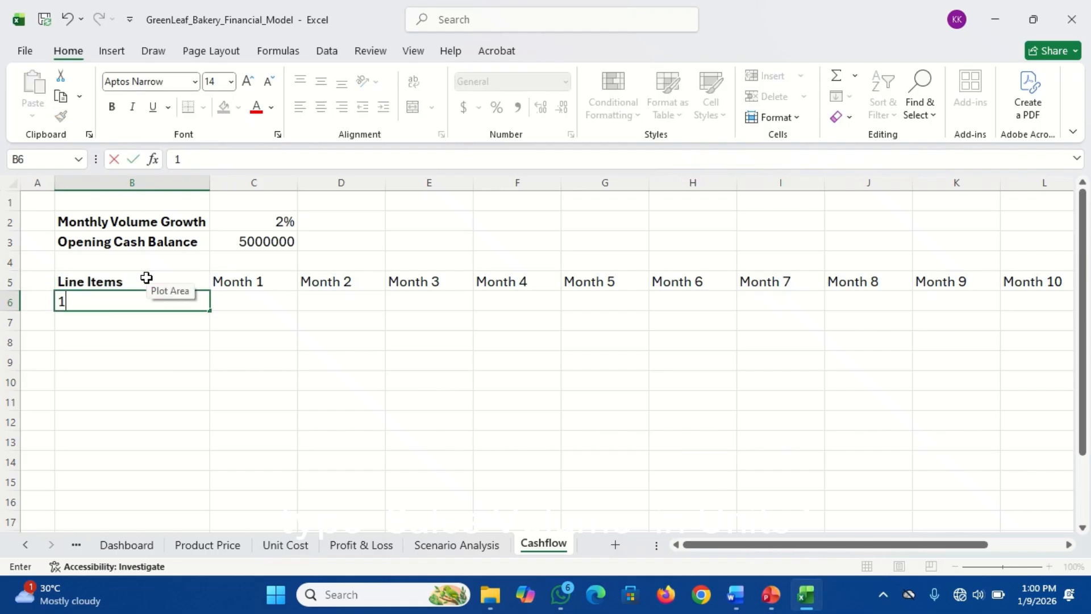
type(". OPER")
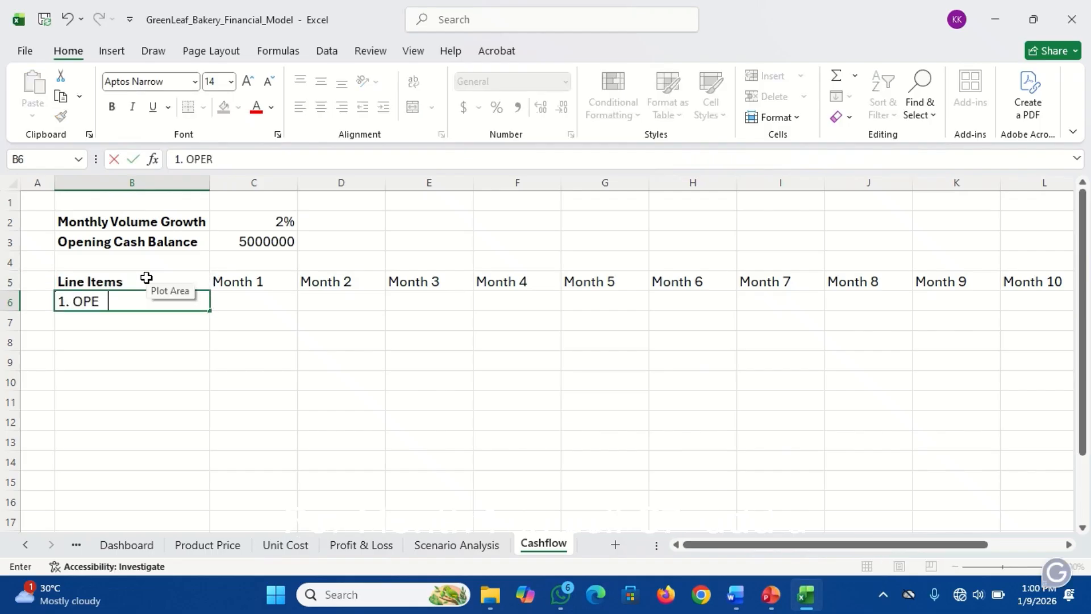
type("ATING A")
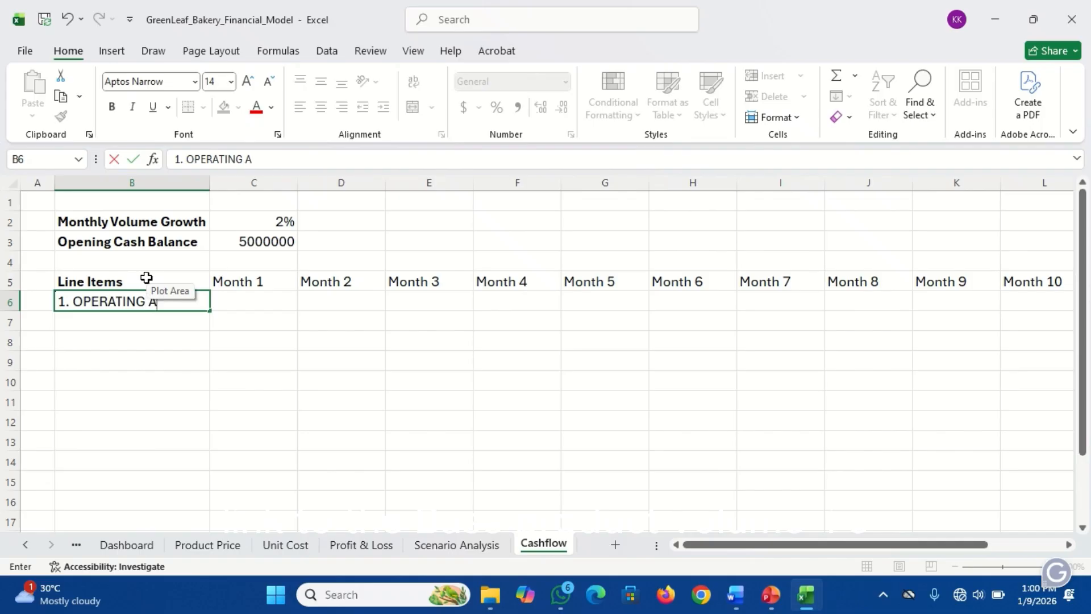
type("CTIVITIES")
key("Return")
key("Up")
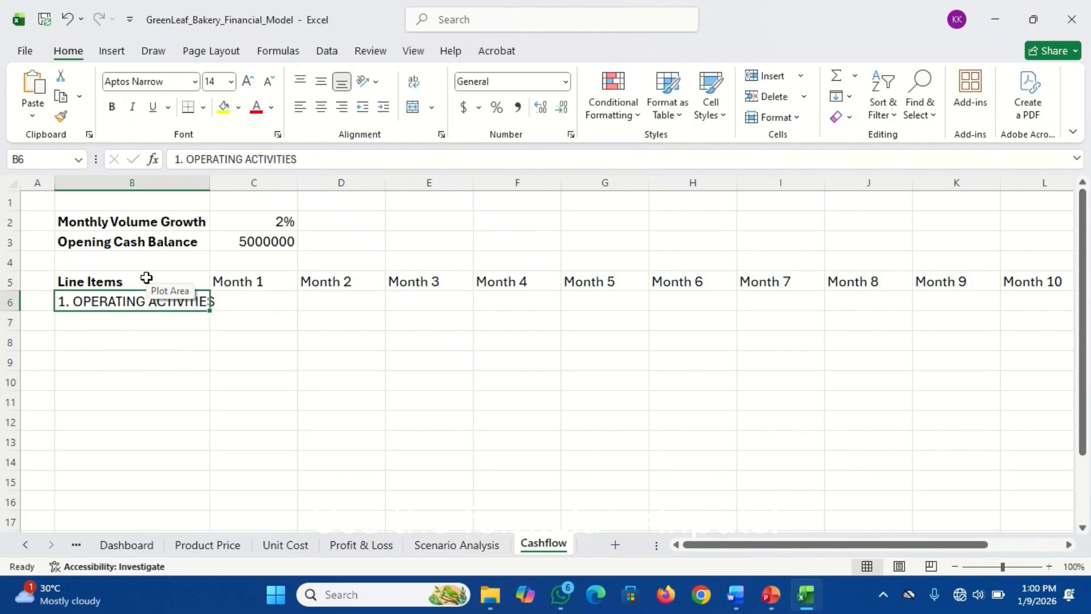
key("ctrl+b")
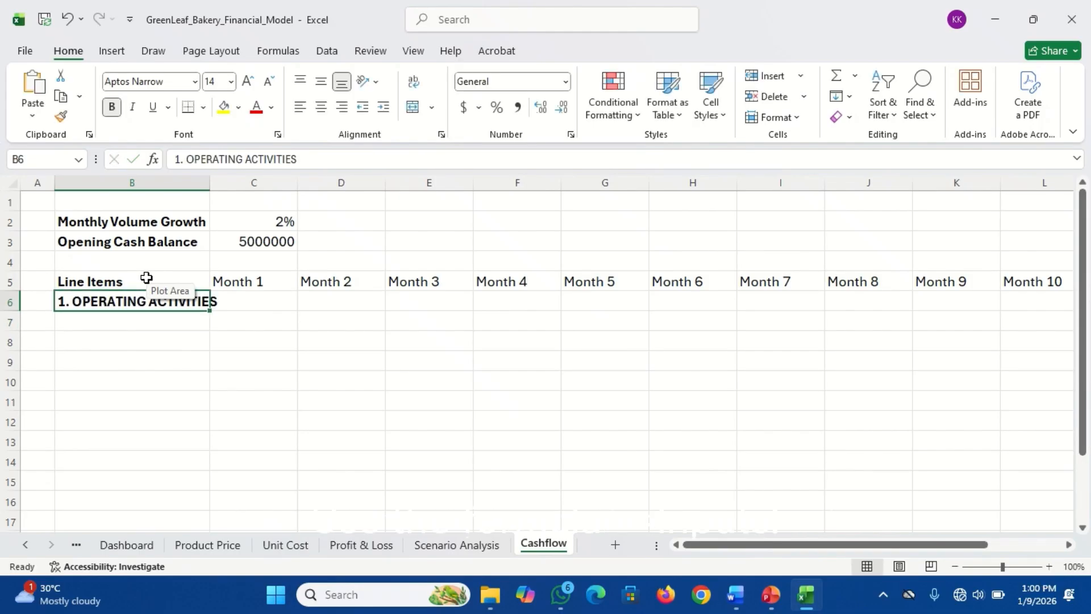
double_click(210, 182)
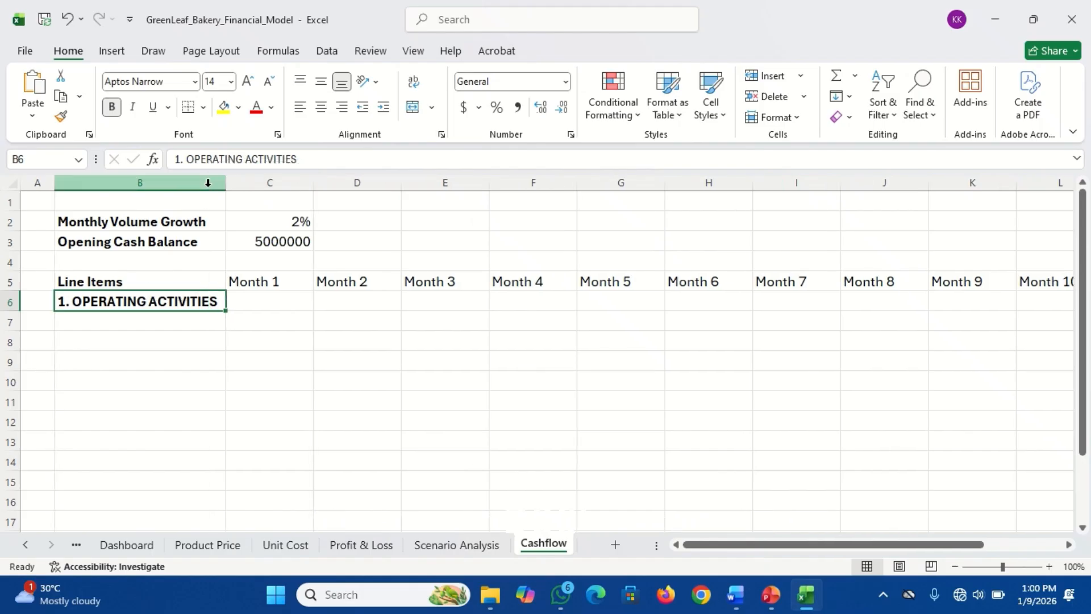
Enter the line item "Sales Volume (Units)" in B7 and indent it one level.
left_click(183, 317)
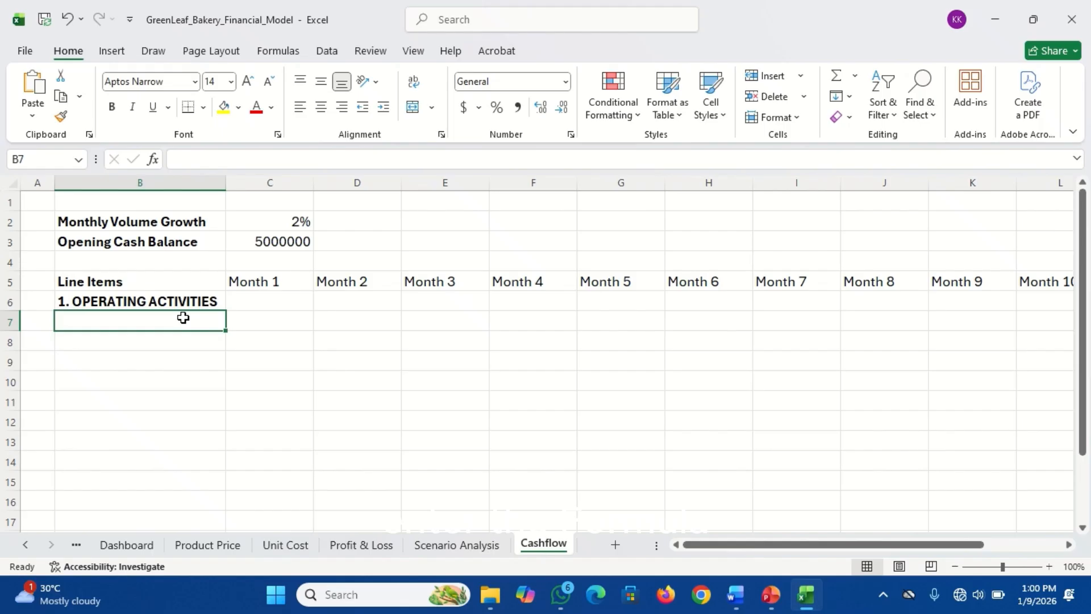
type("Sales")
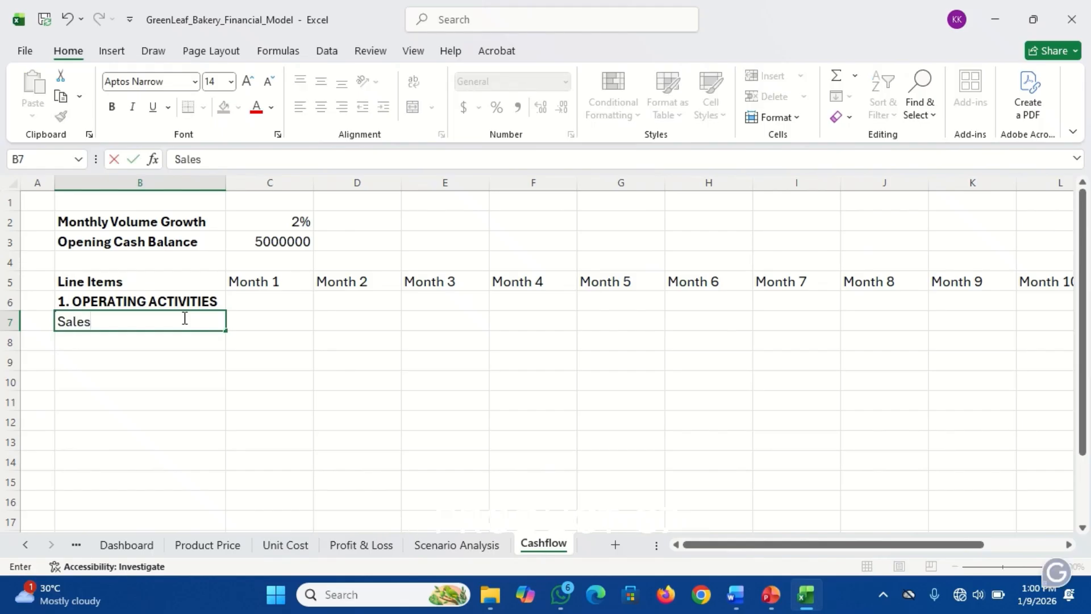
type(" Volume (Units)")
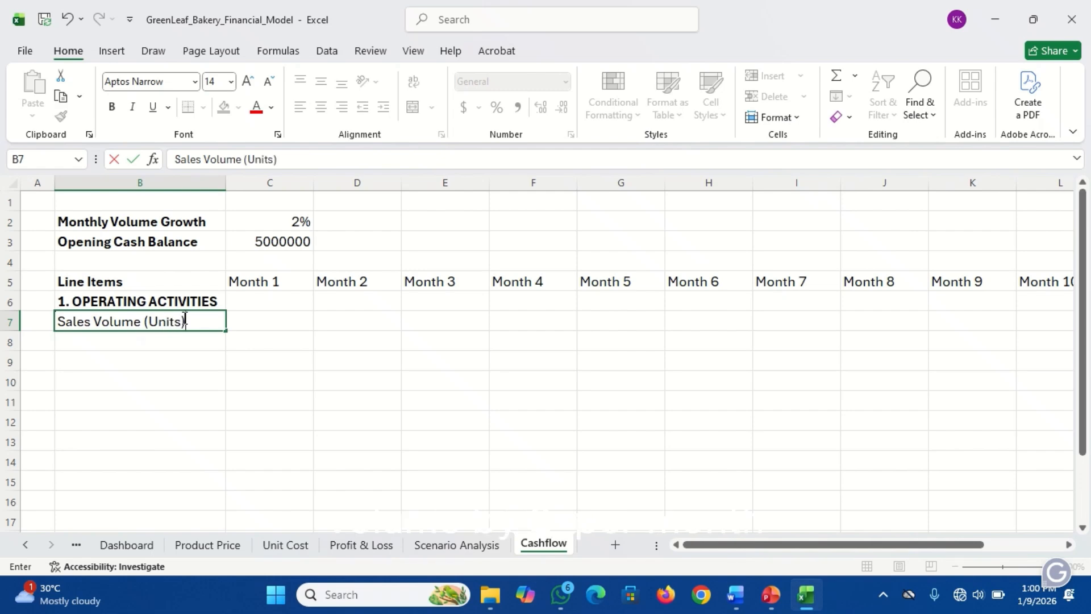
key("Return")
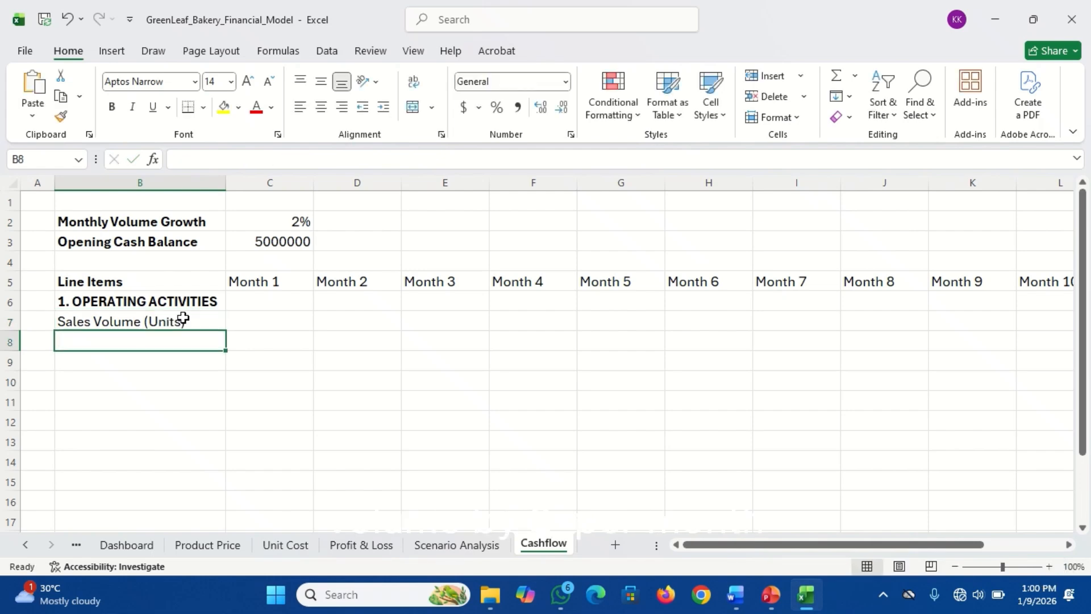
left_click(183, 319)
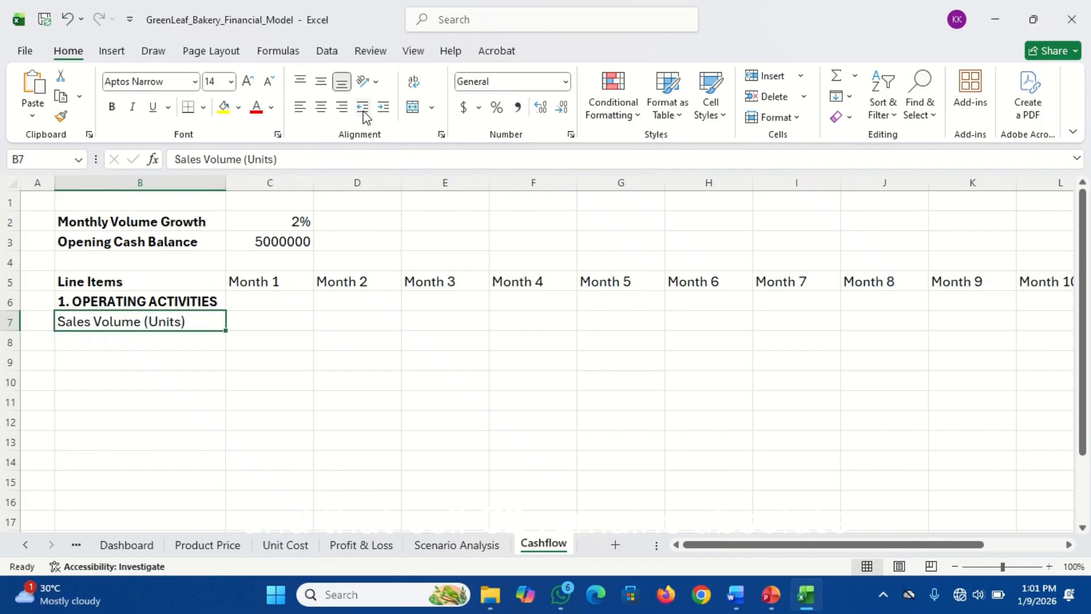
left_click(383, 108)
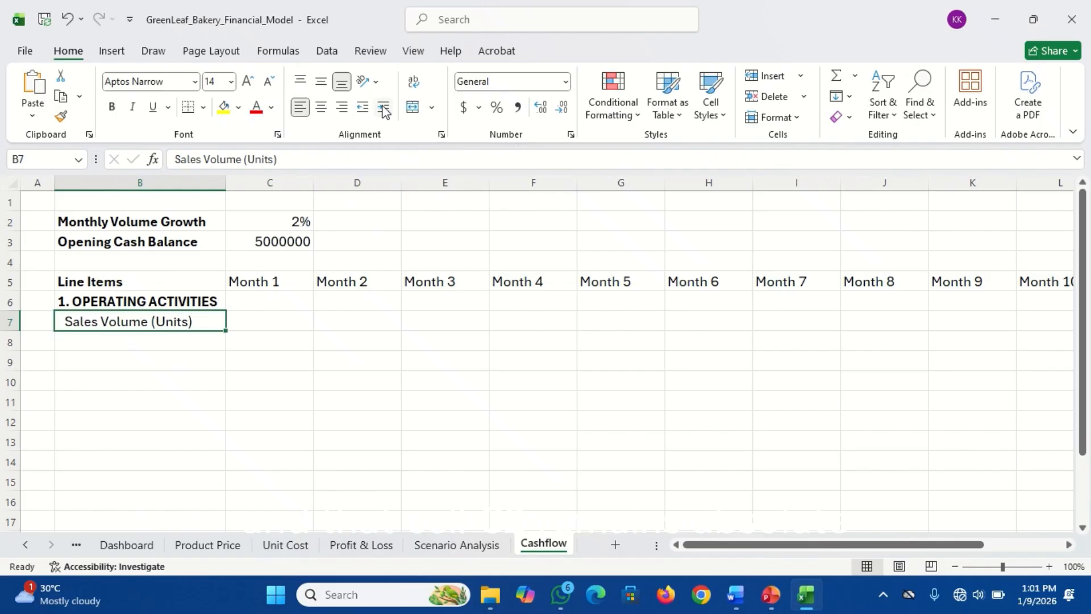
Link the Month 1 sales volume in C7 to the Sourdough Loaf production volume in D36 of the Inputs sheet.
left_click(267, 321)
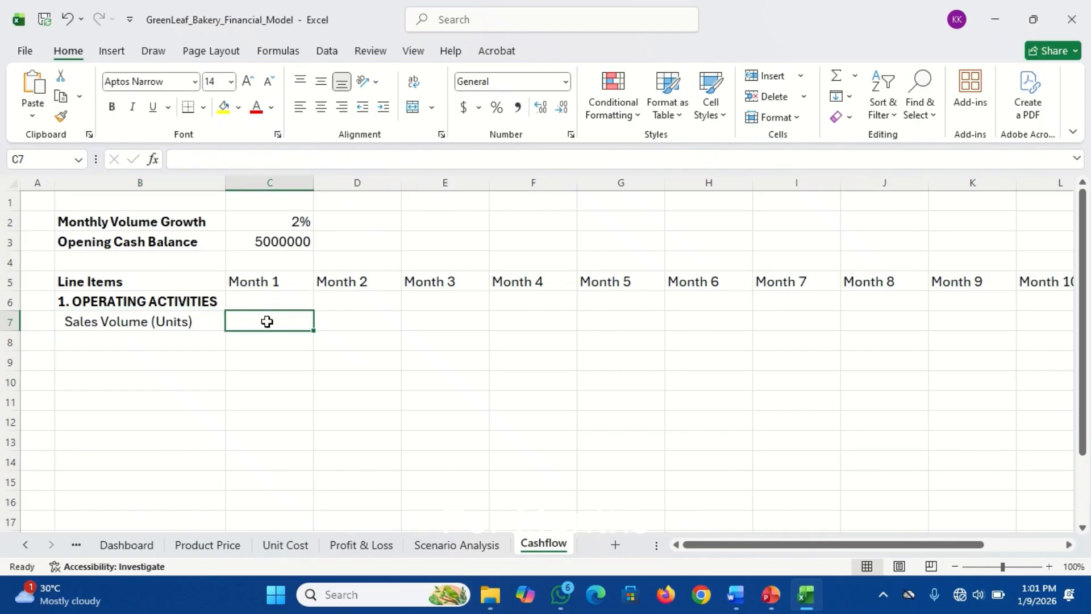
type("=")
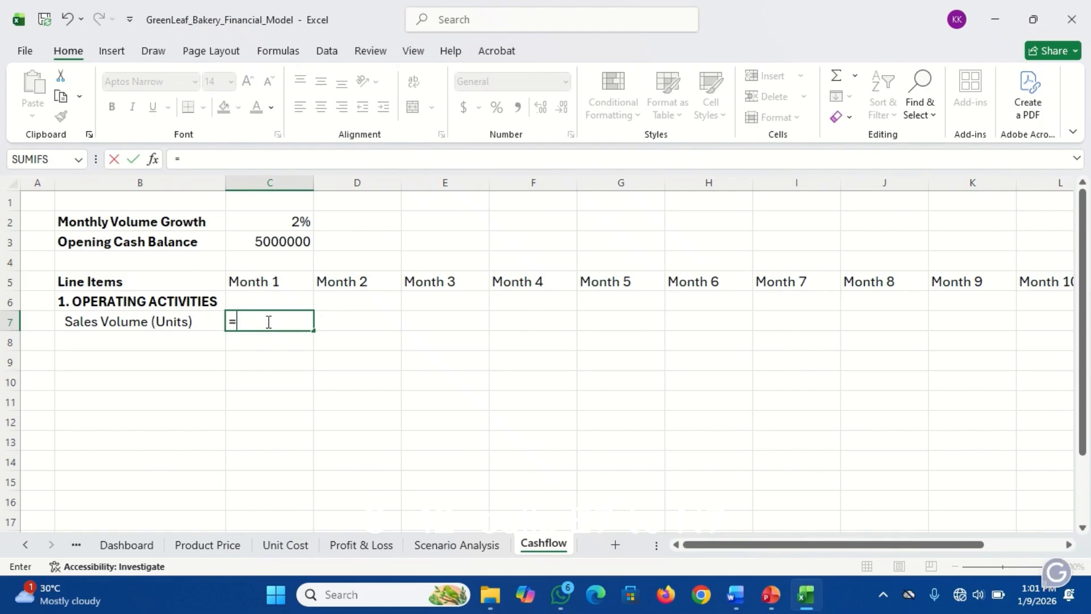
left_click(76, 544)
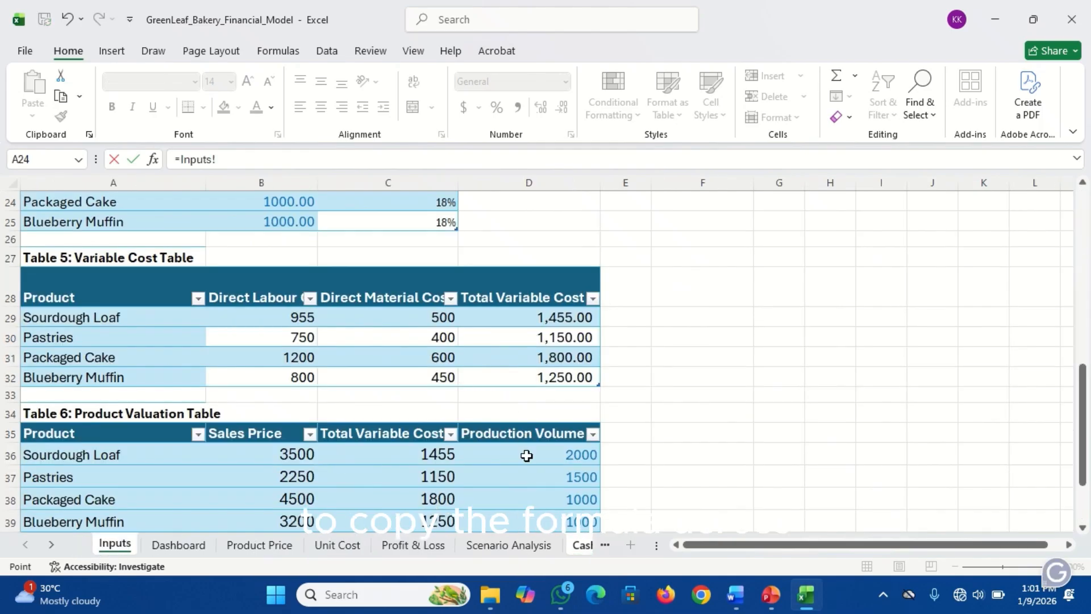
left_click(570, 453)
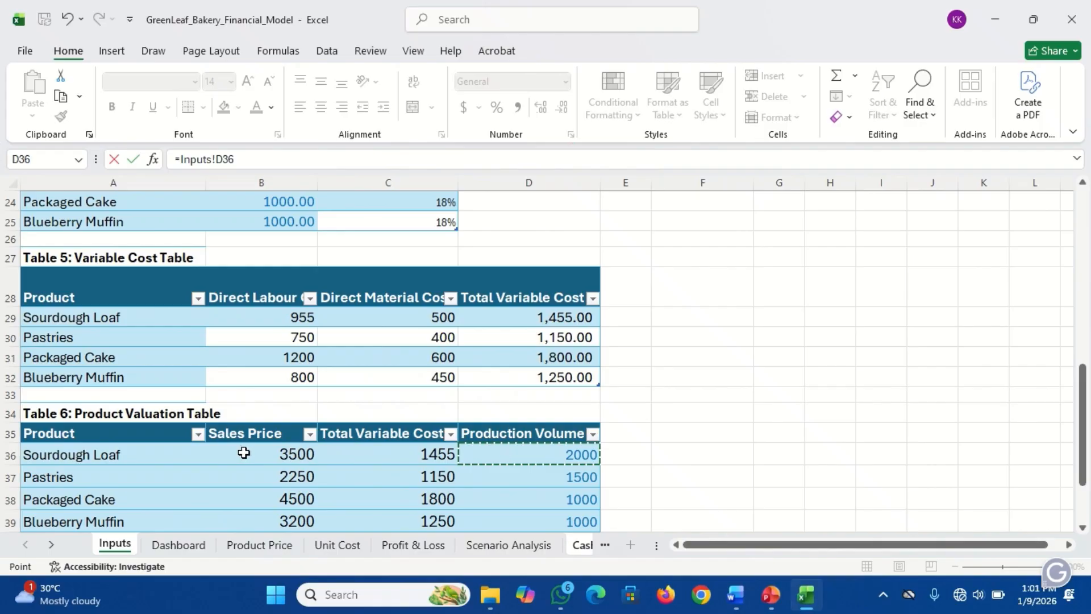
key("Return")
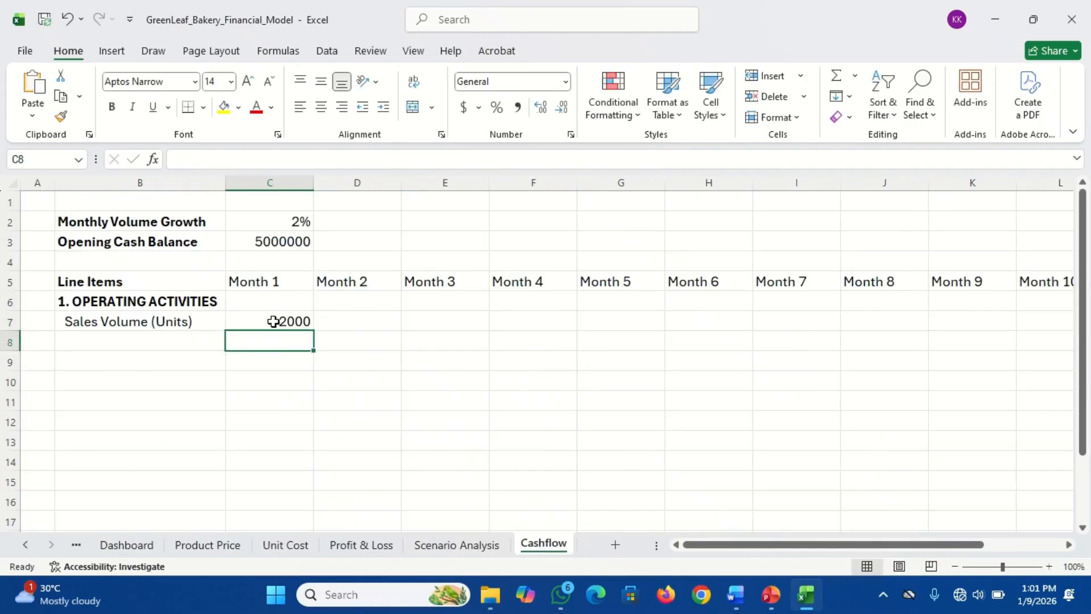
left_click(273, 320)
Calculate the Month 2 sales volume in D7 with the formula =PRODUCT(C7,(1+C2)).
left_click(355, 321)
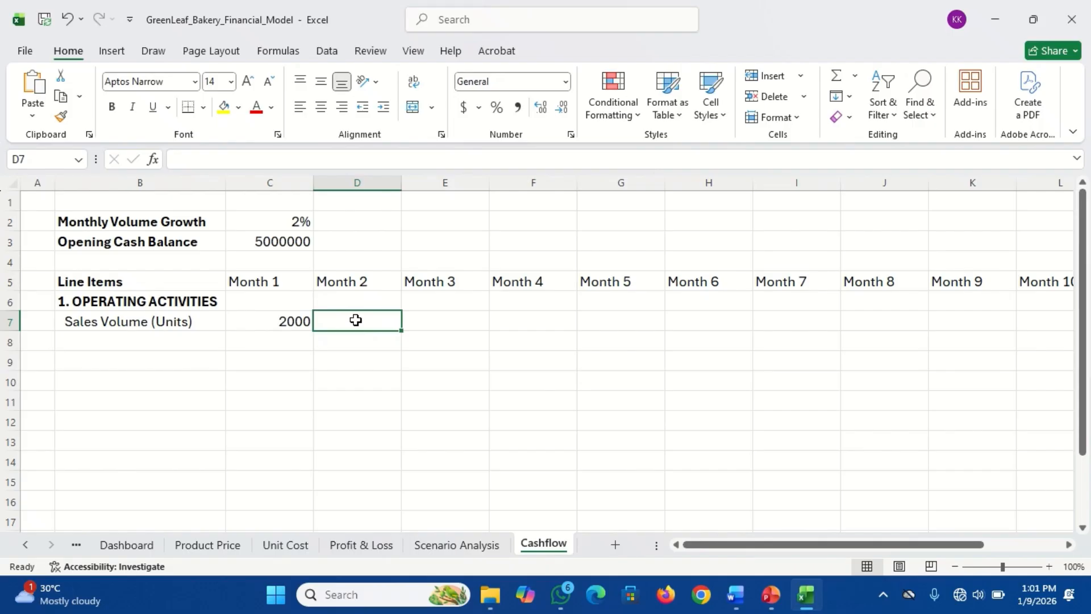
type("=")
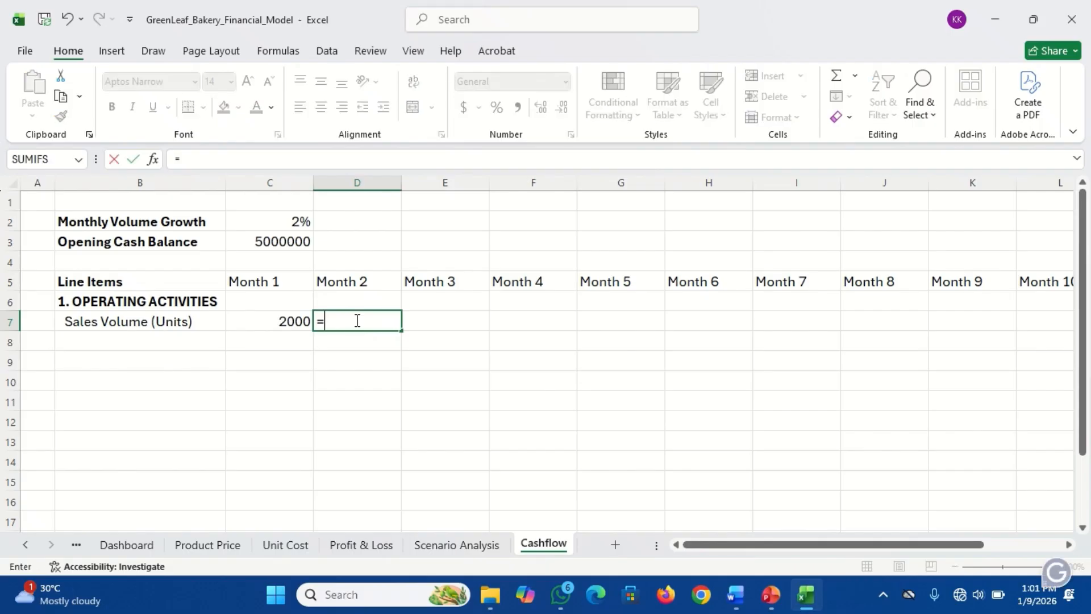
left_click(277, 320)
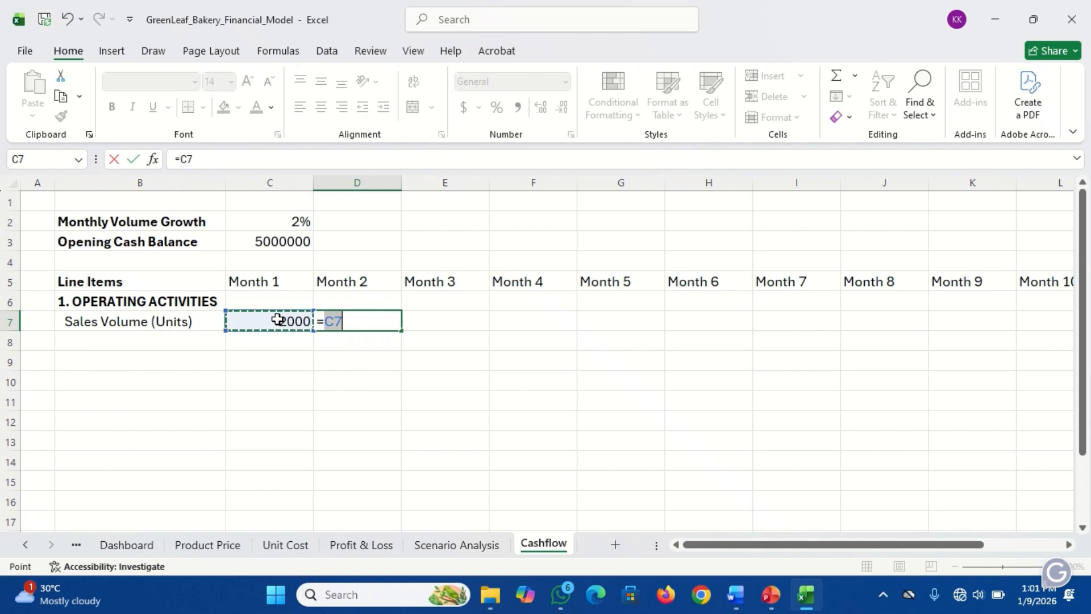
key("BackSpace")
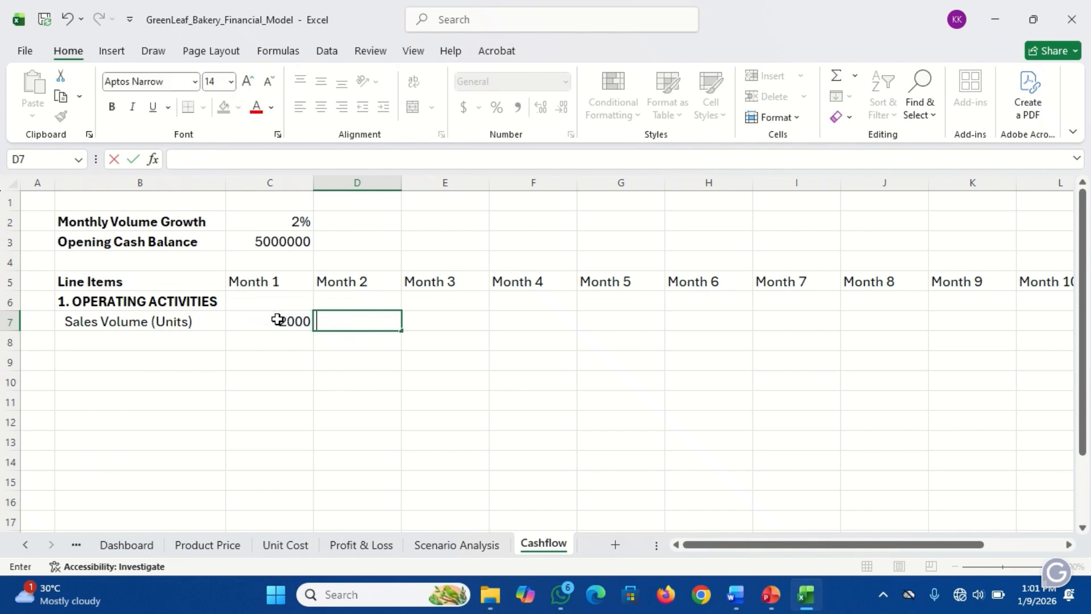
type("pro")
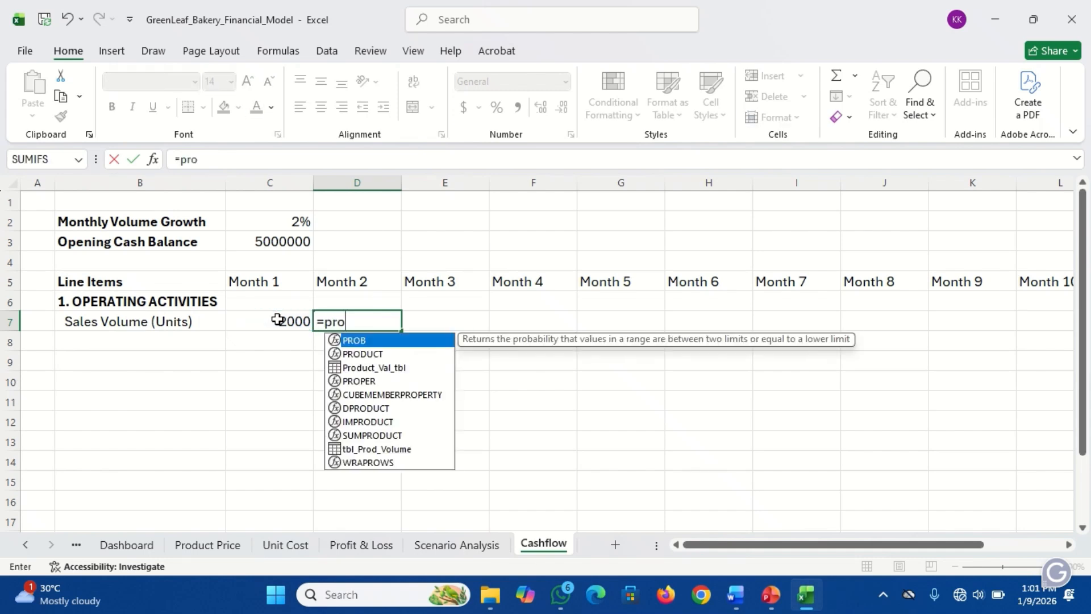
type("d")
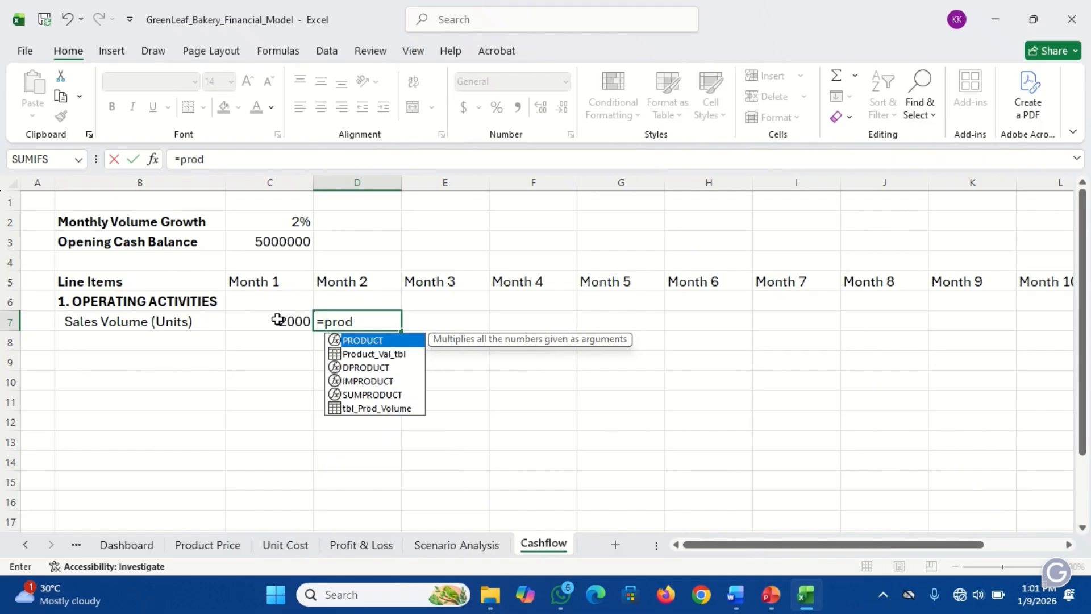
key("Tab")
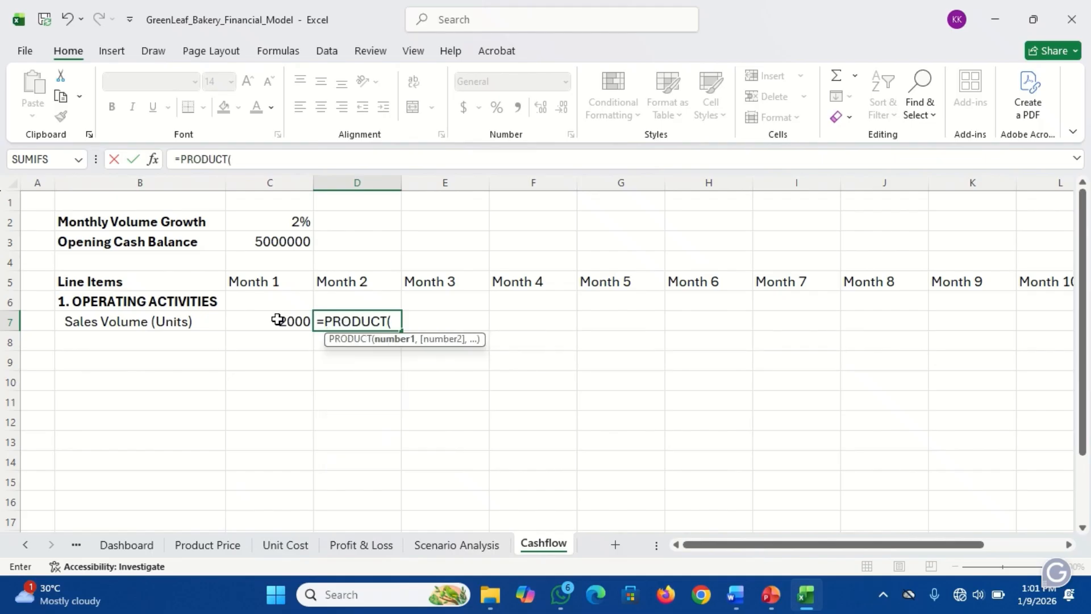
left_click(290, 324)
type(",(")
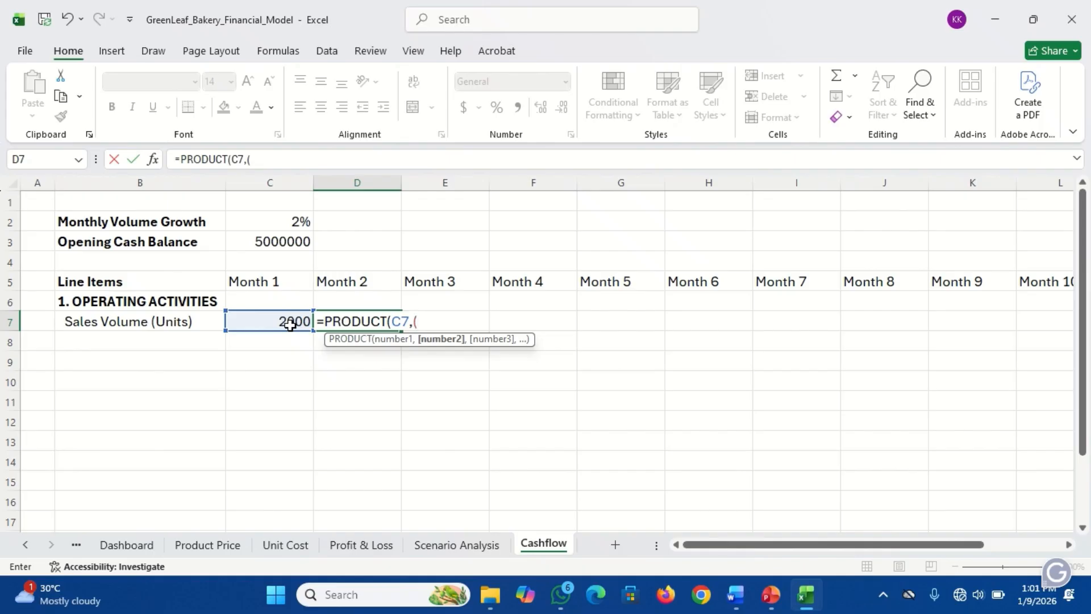
type("1+")
left_click(294, 221)
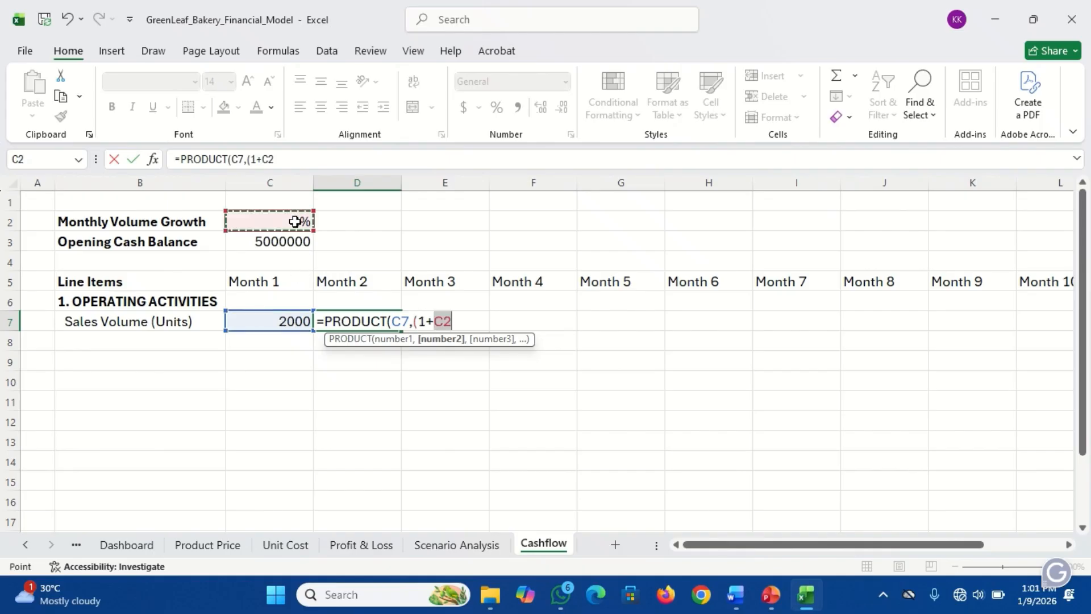
type("))")
key("Return")
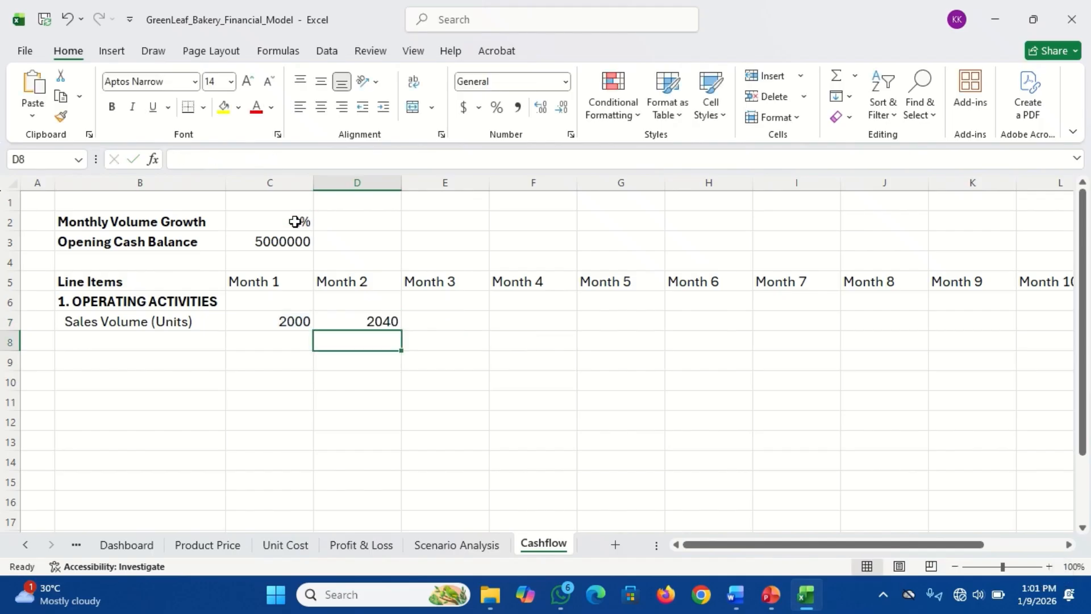
Make the growth rate reference in D7's formula absolute, giving =PRODUCT(C7,(1+$C$2)).
left_click(345, 320)
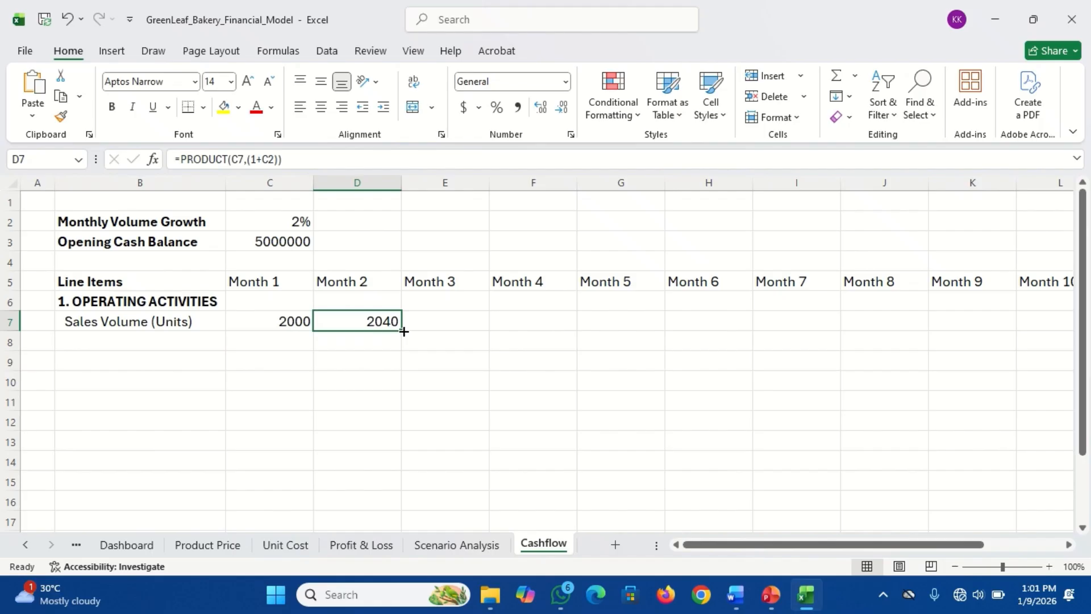
mouse_move(403, 331)
left_mouse_down()
mouse_move(740, 322)
mouse_move(402, 323)
left_mouse_up()
left_click(269, 159)
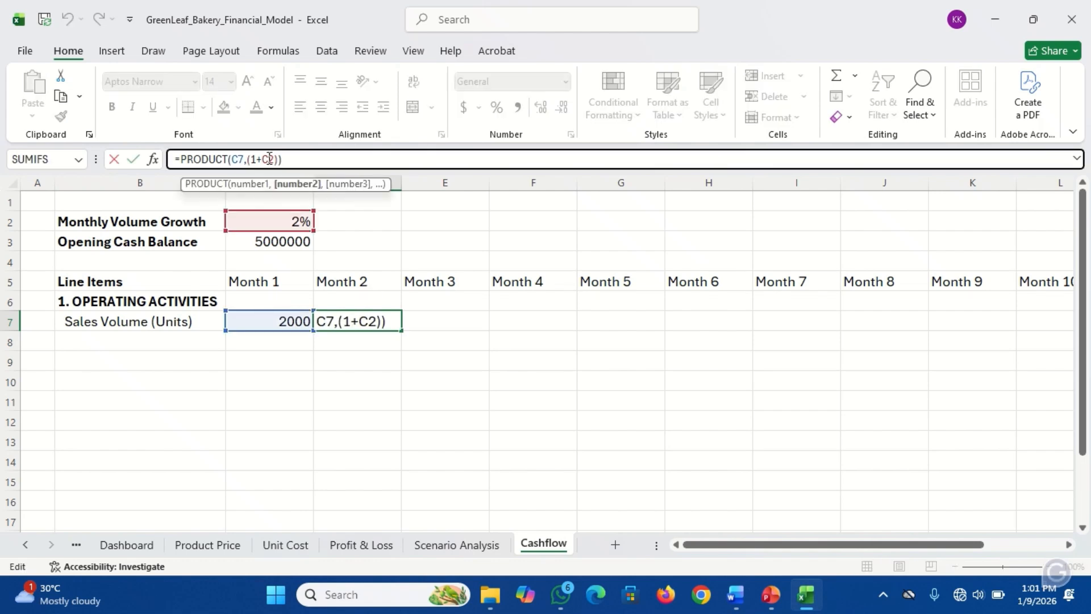
key("F4")
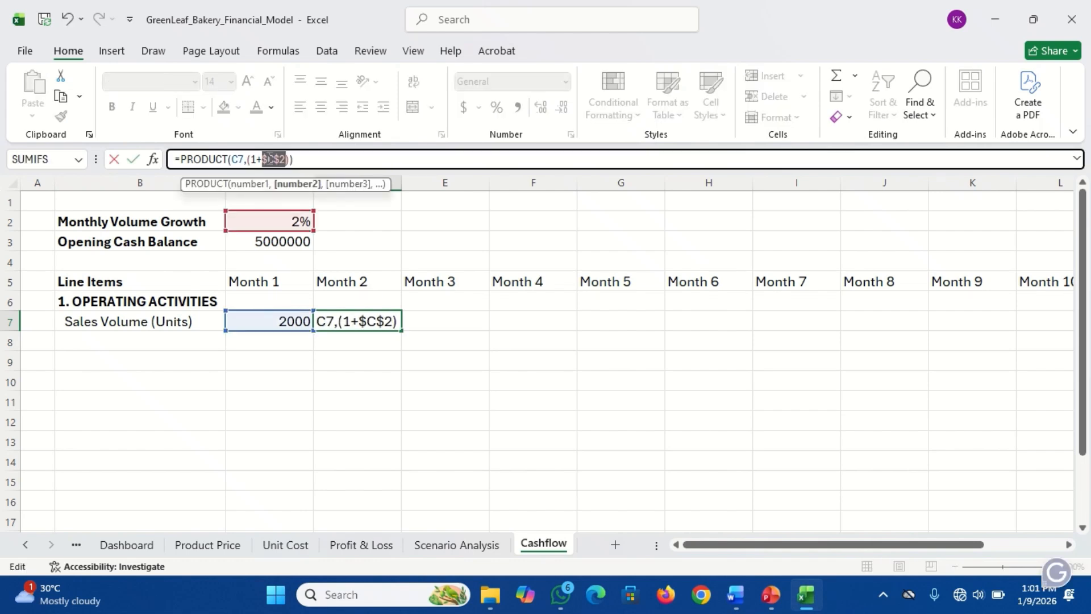
key("Return")
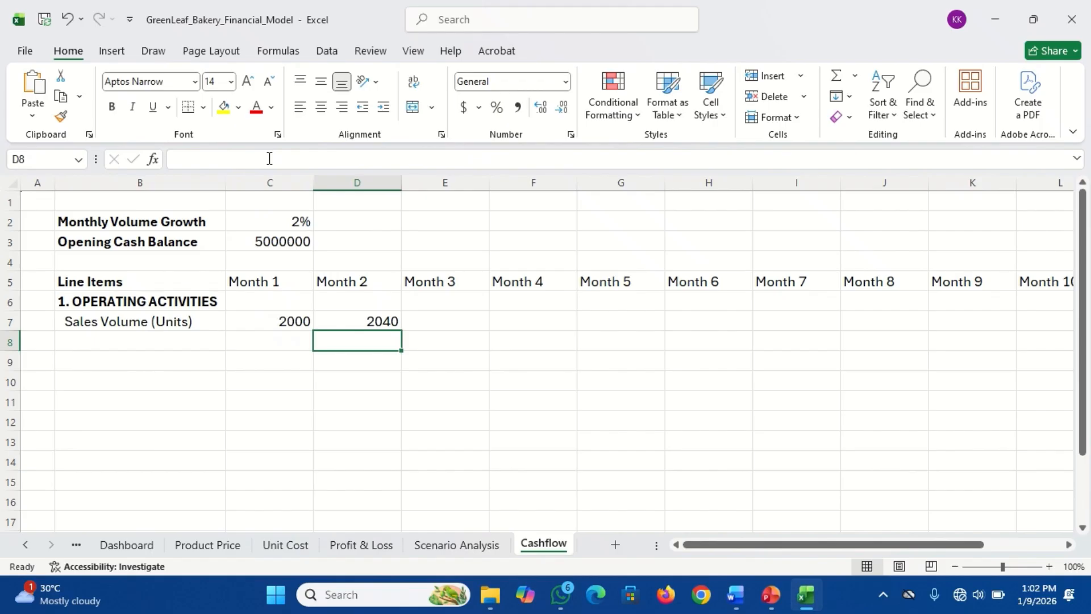
Copy the sales volume formula from D7 across row 7 through Month 12 in N7.
key("Up")
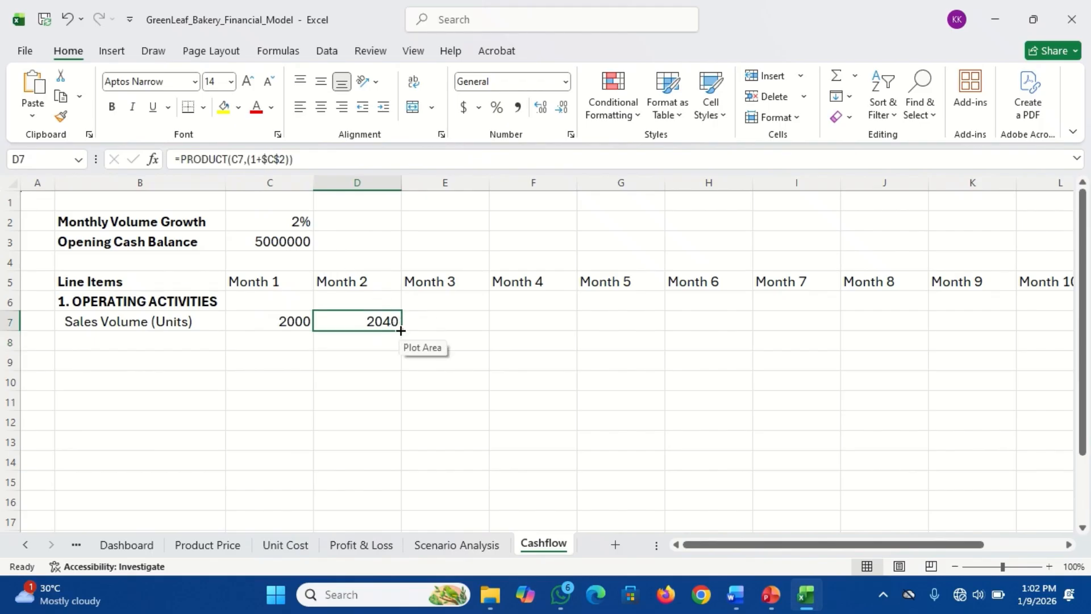
left_click_drag(401, 328, 1035, 322)
key("Tab")
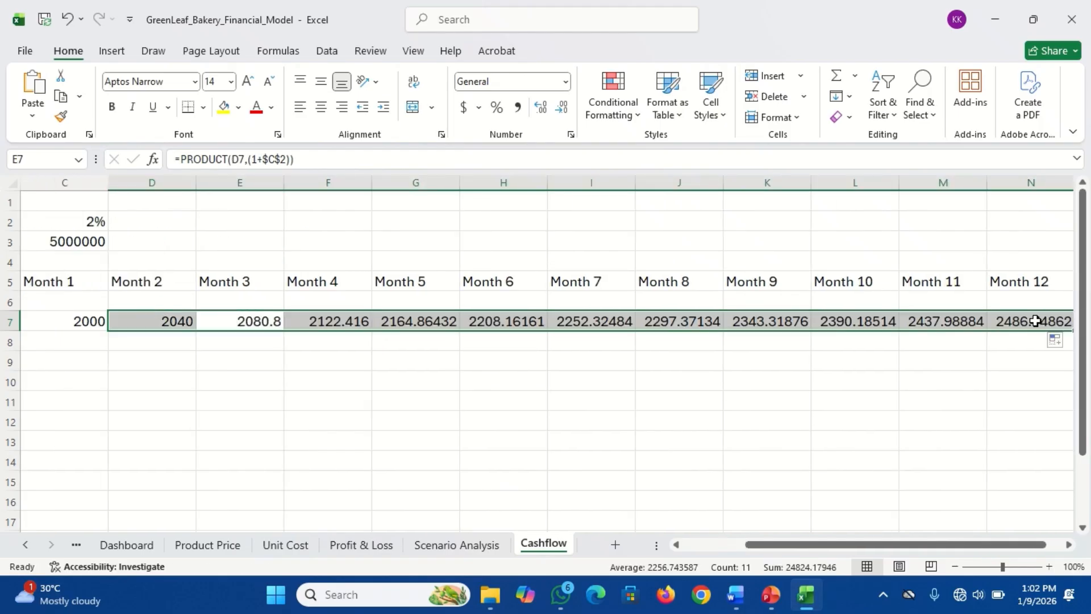
key("Down")
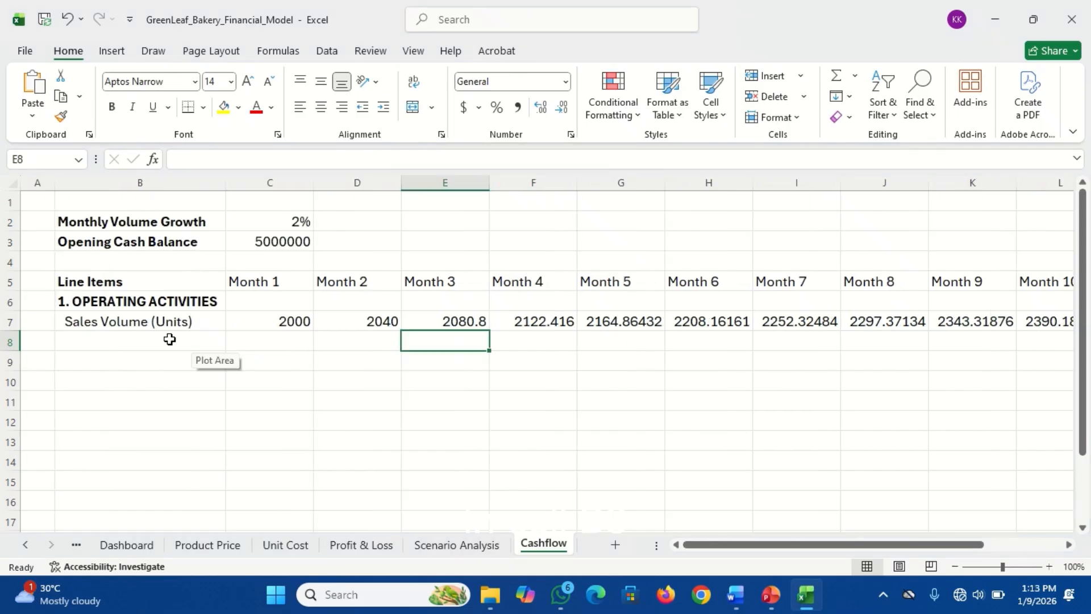
left_click(169, 339)
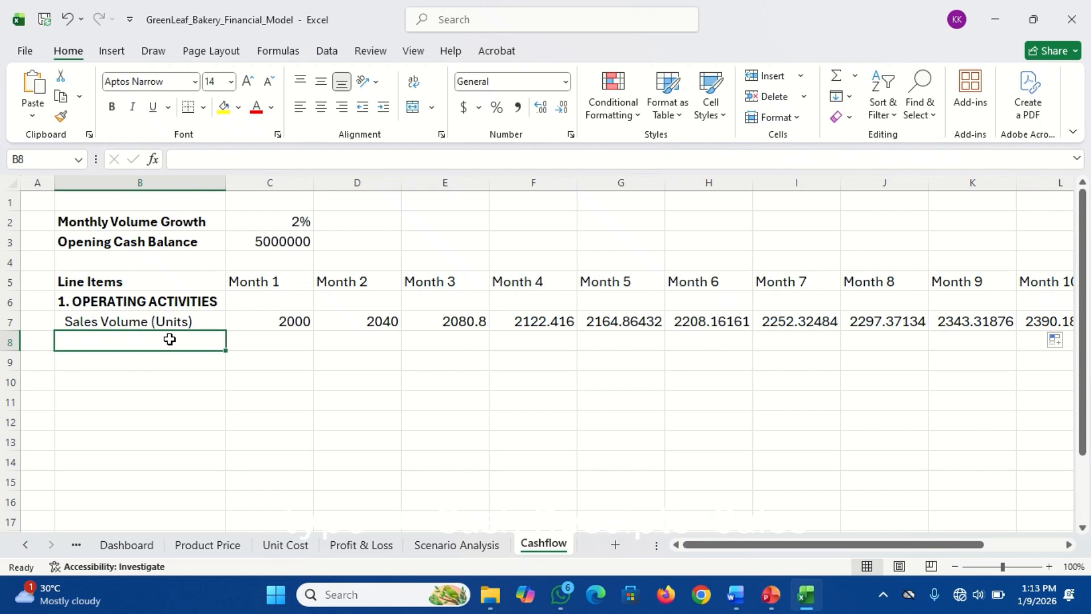
Enter the line item "(+) Cash Receipts (Sales)" in B8 and indent it one level.
type("(+)")
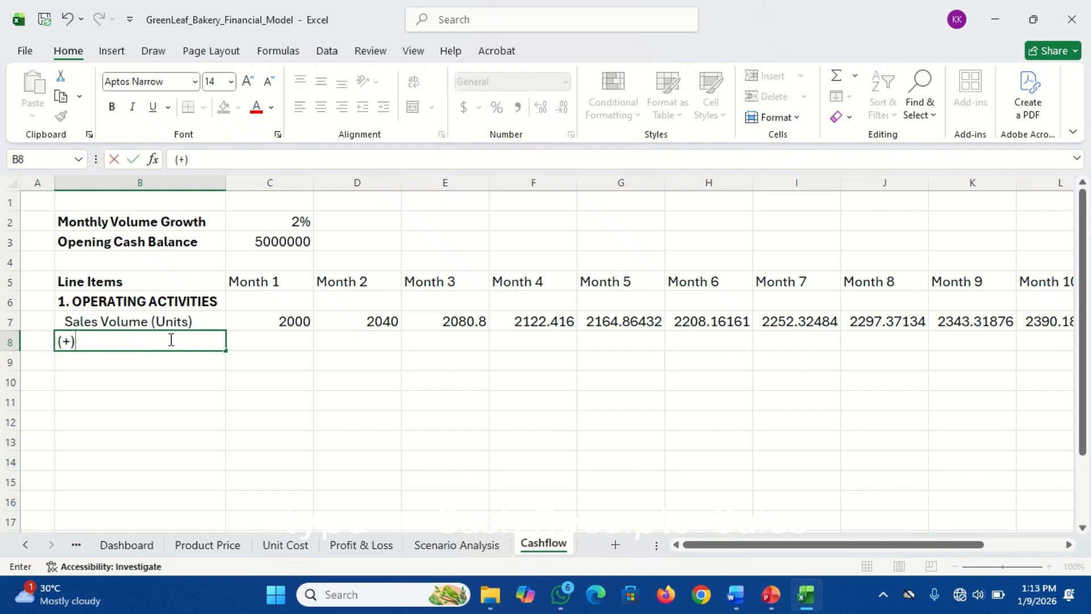
type(" Cash Rece")
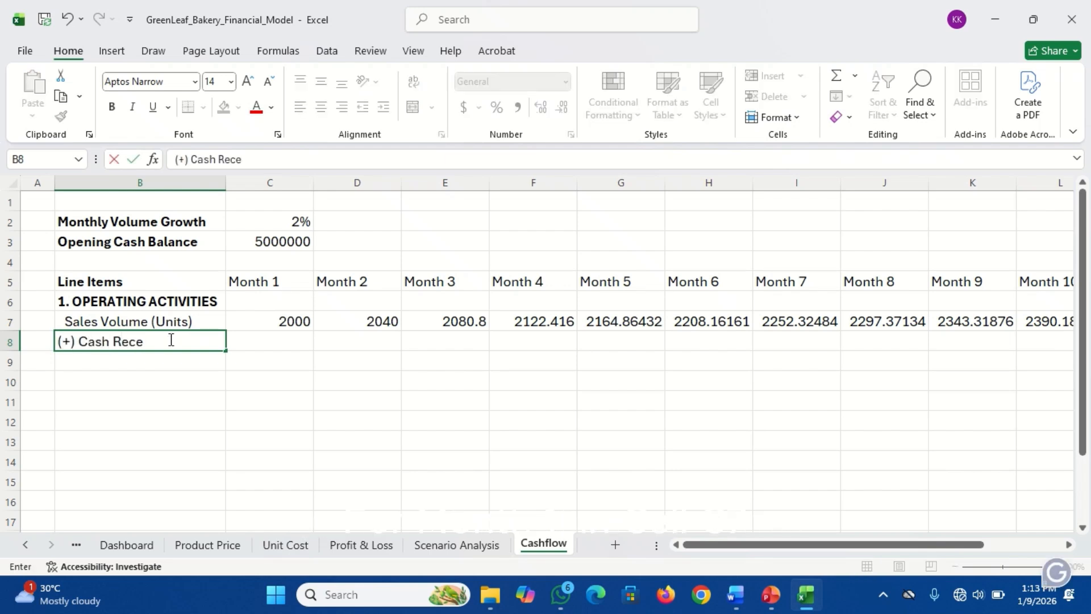
type("ipts (Sales)")
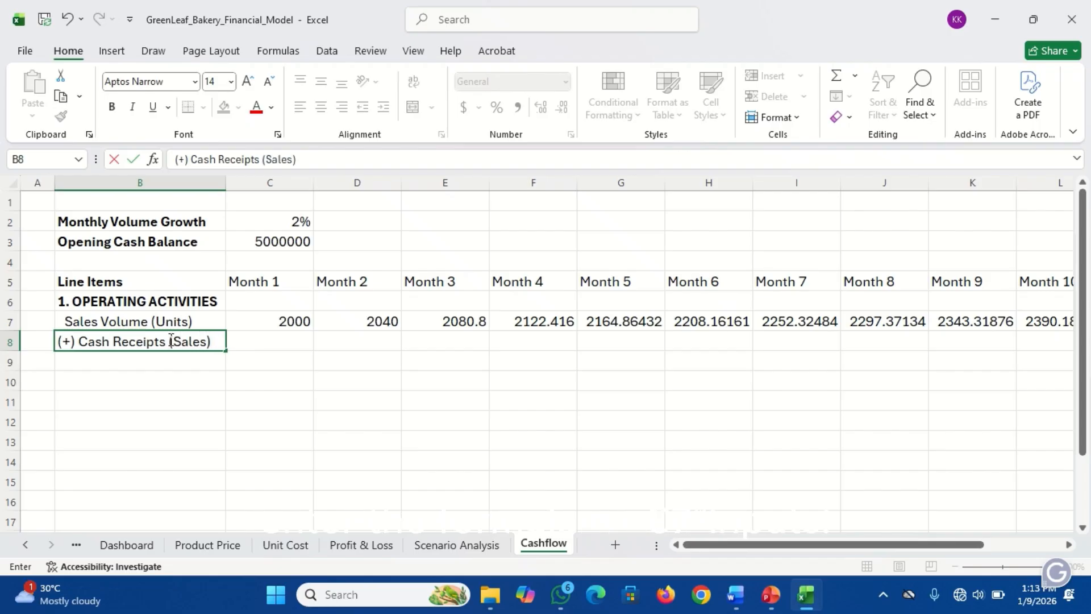
key("Return")
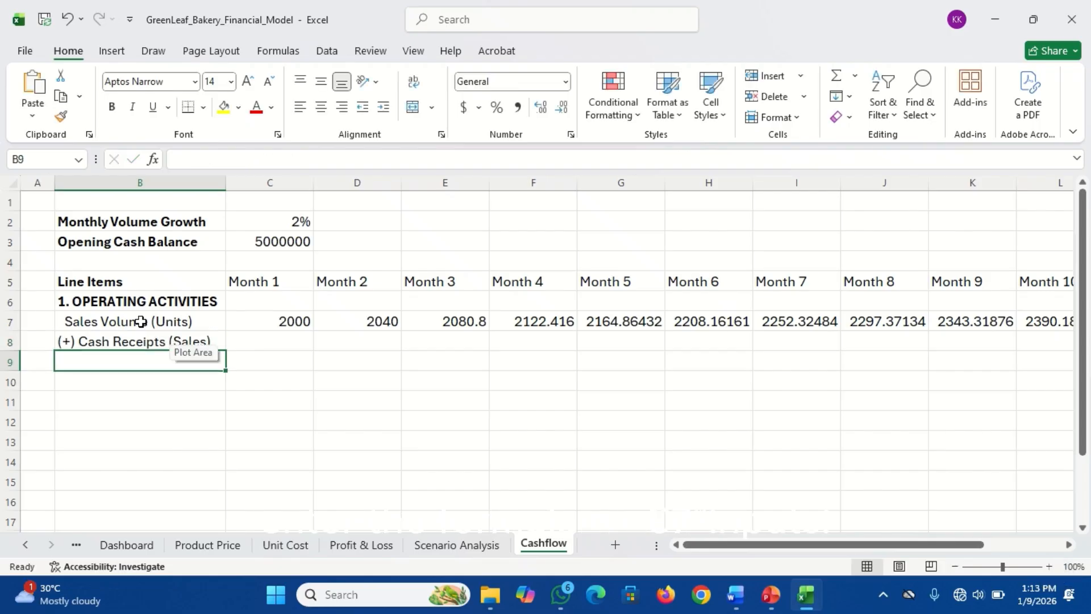
left_click(118, 343)
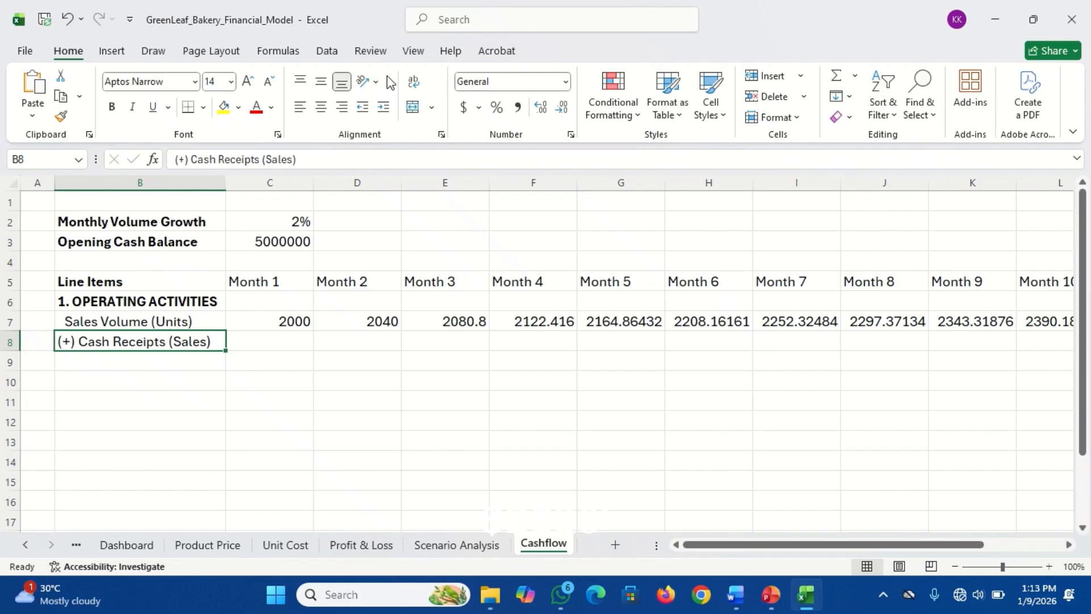
left_click(385, 108)
Calculate the Month 1 cash receipts in C8 by multiplying C7 by the Sourdough Loaf sales price, using =C7*Inputs!B36.
left_click(291, 341)
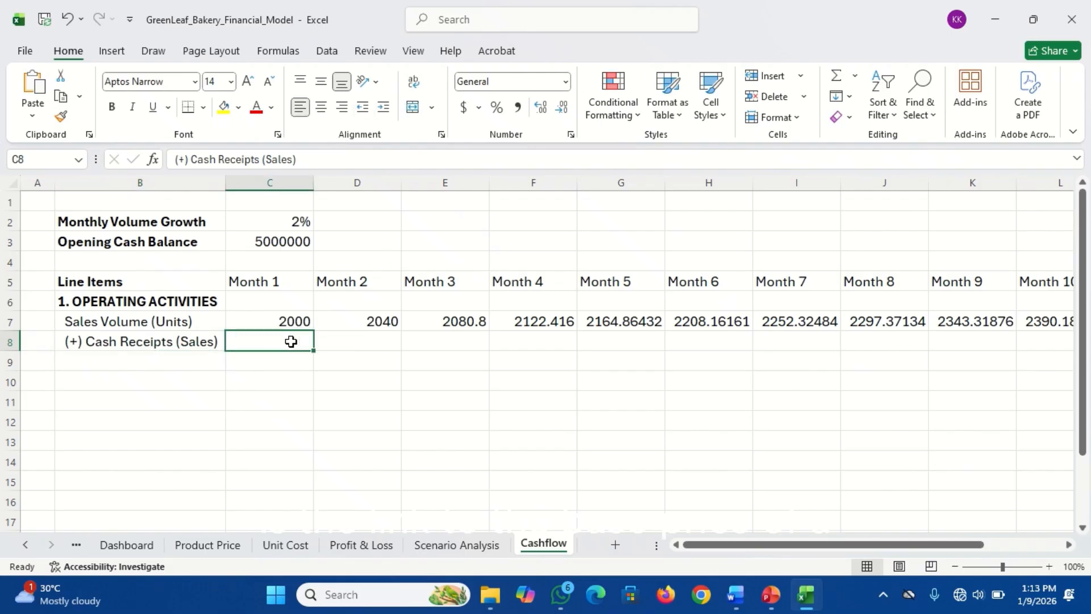
type("=")
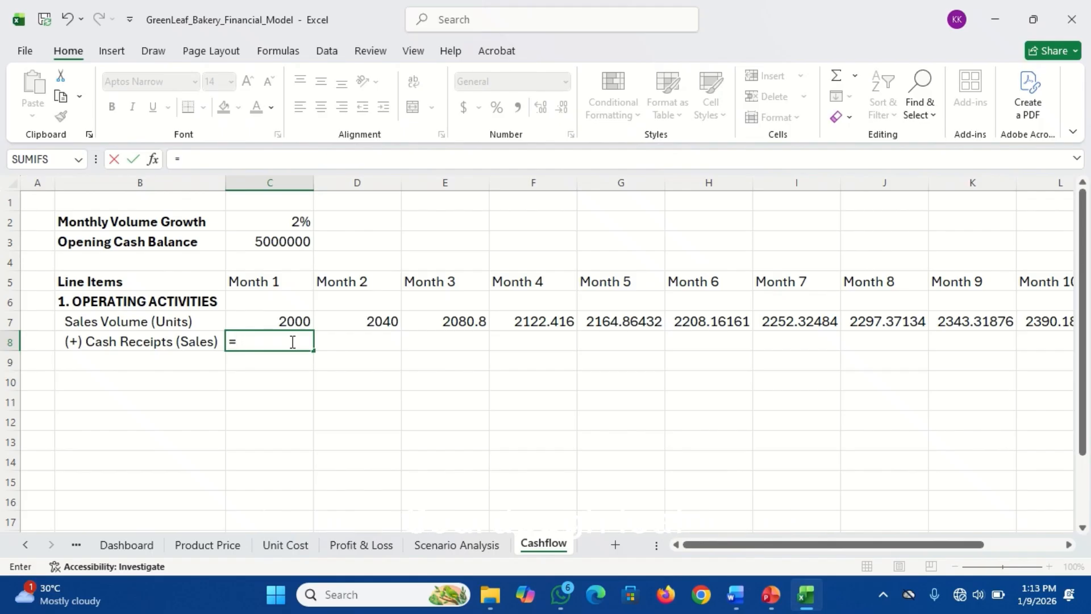
left_click(285, 320)
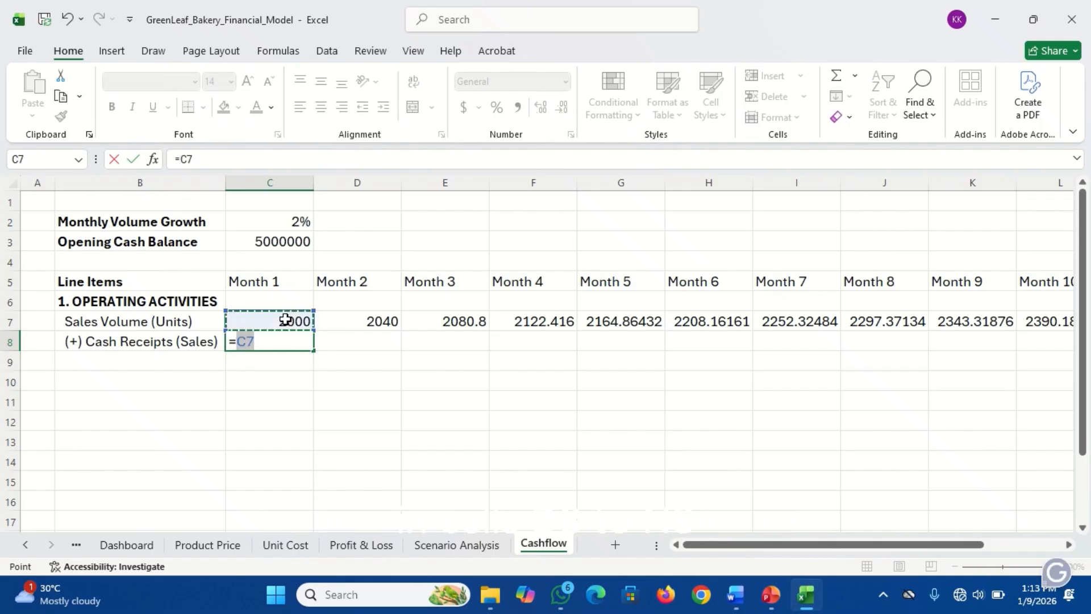
type("*")
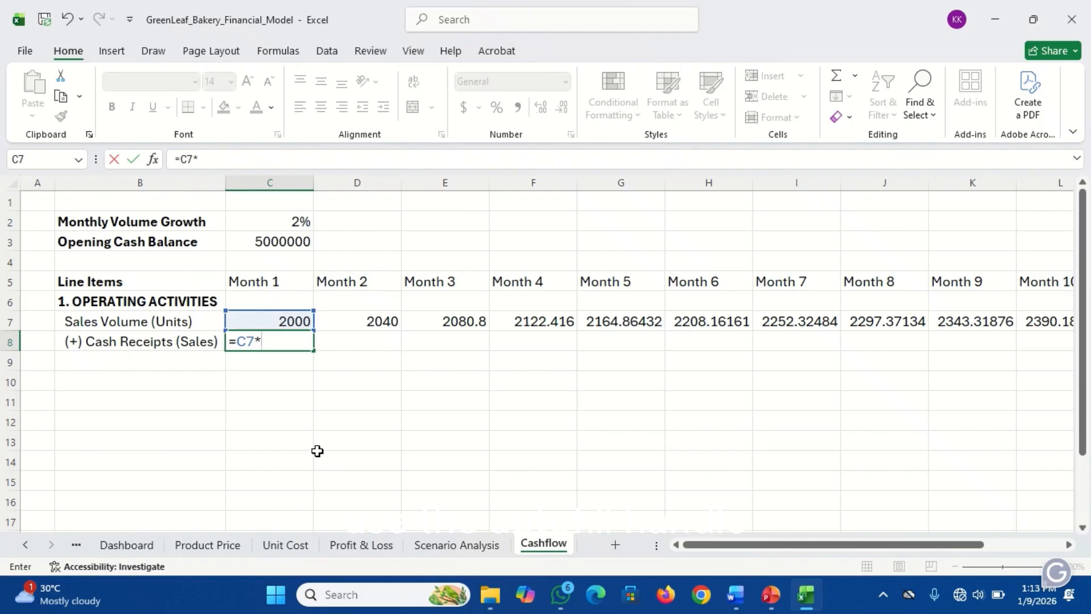
left_click(77, 546)
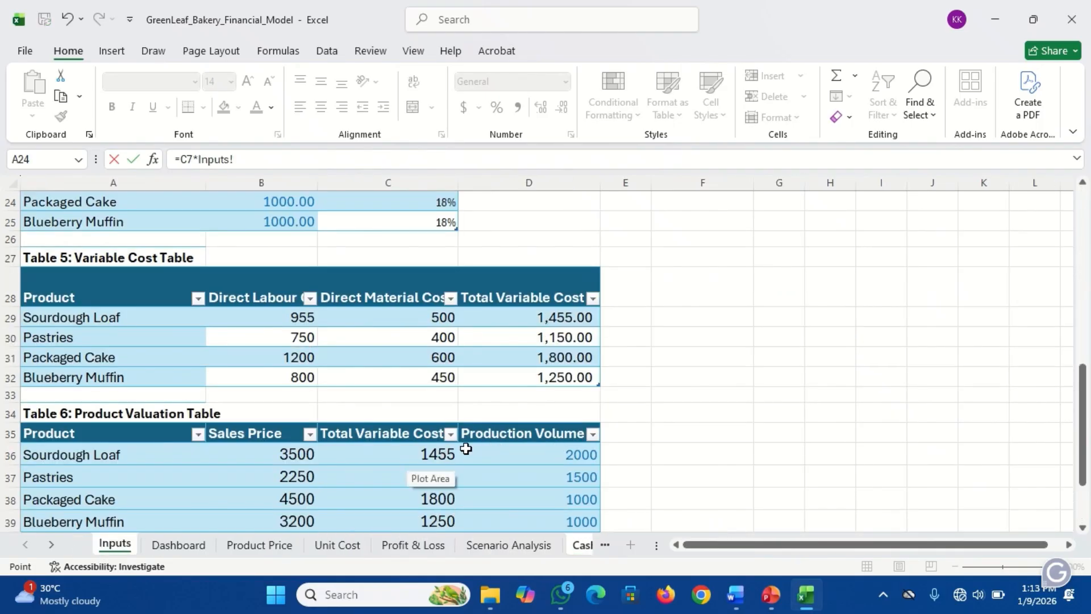
left_click(295, 453)
key("Return")
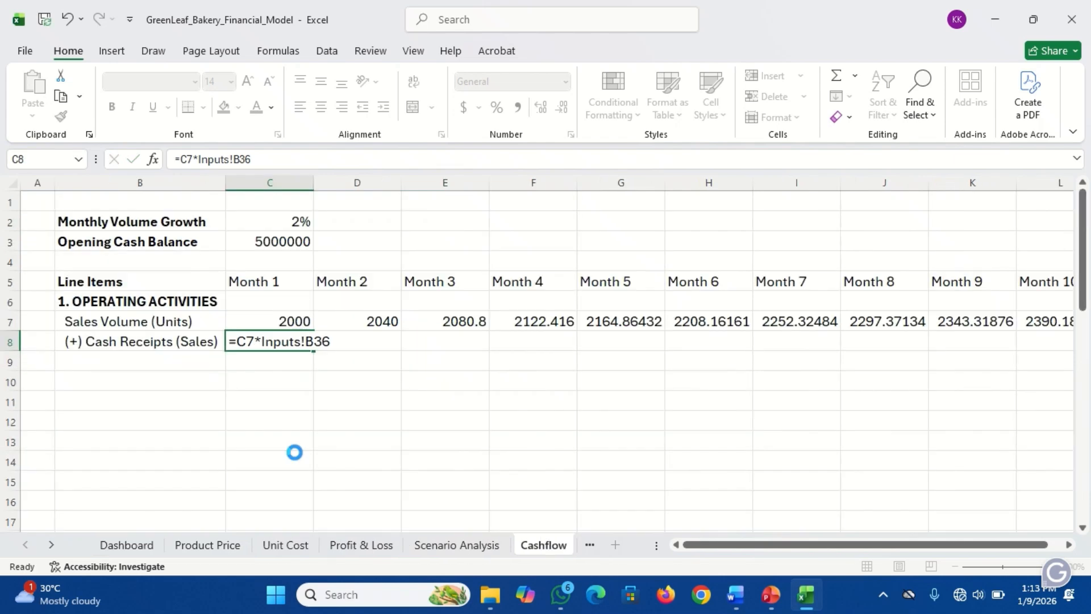
Make the sales price reference in C8 absolute, giving =C7*Inputs!$B$36, and copy the formula across row 8 through Month 12 in N8.
left_click(271, 335)
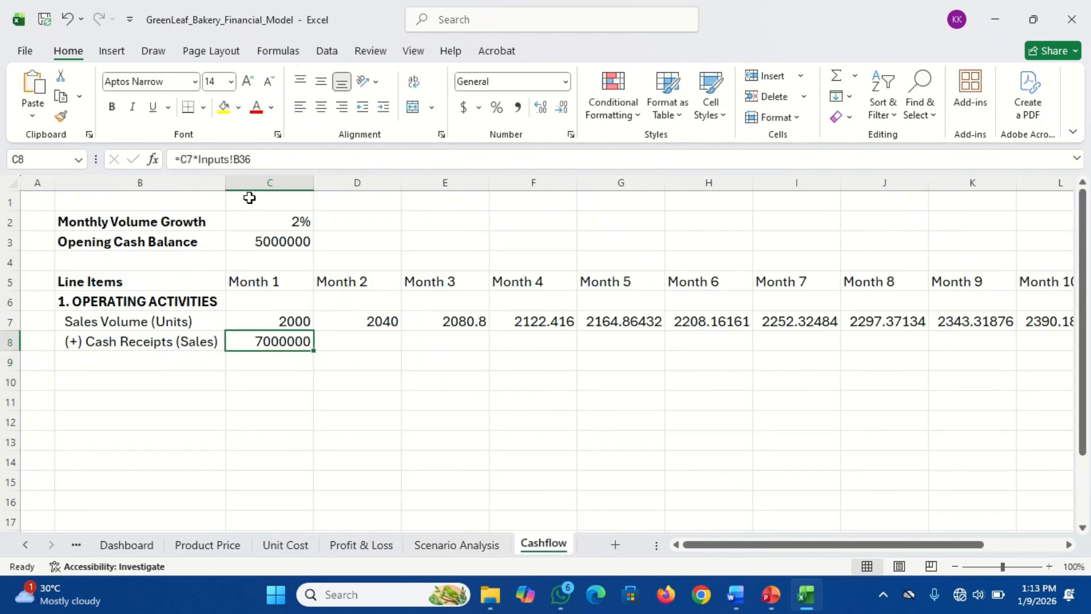
left_click(244, 159)
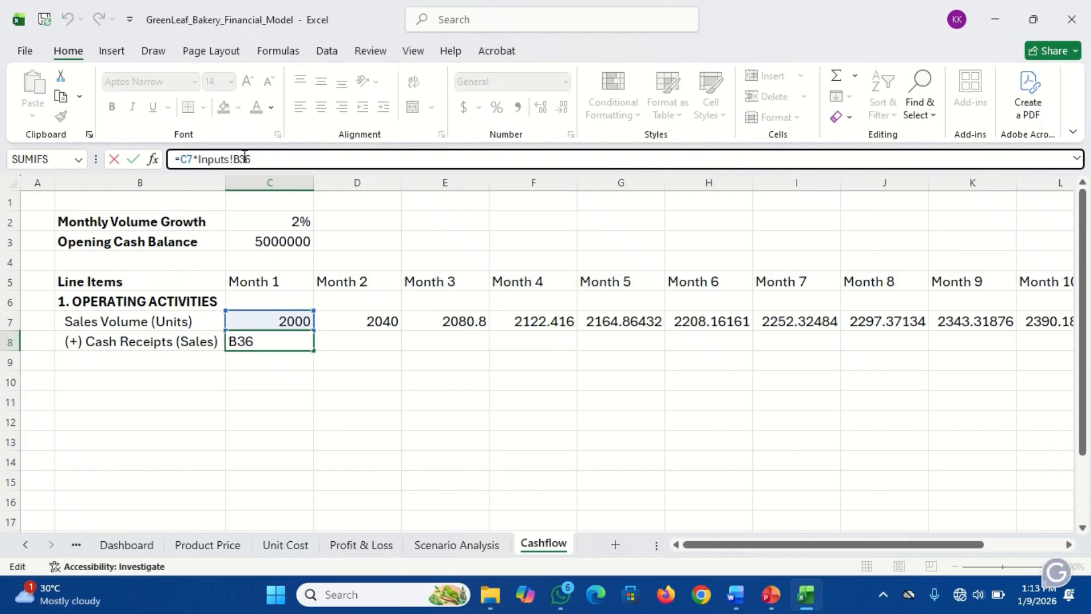
key("F4")
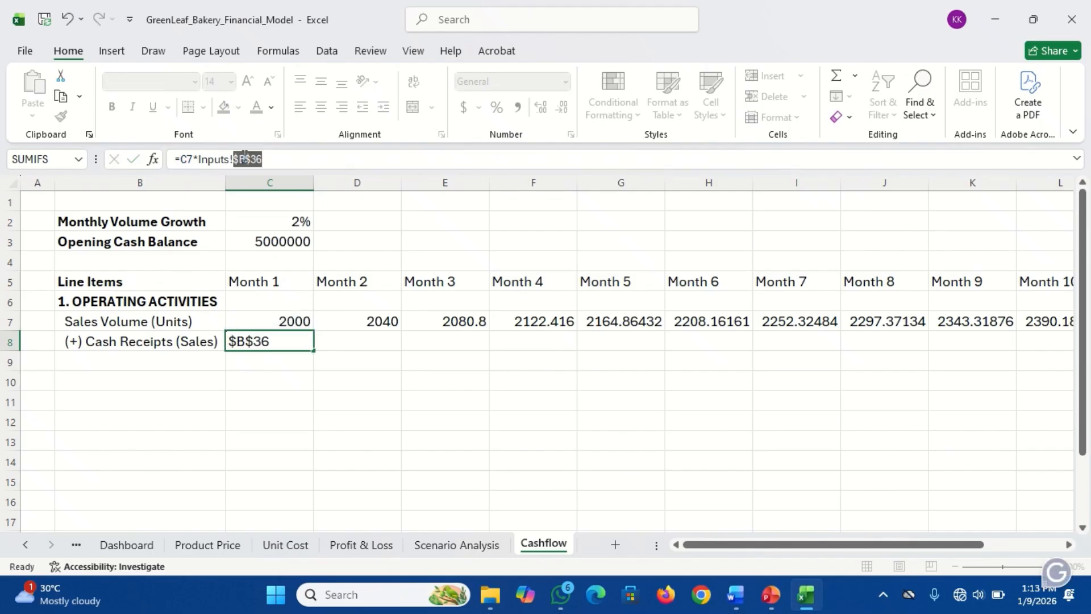
key("Return")
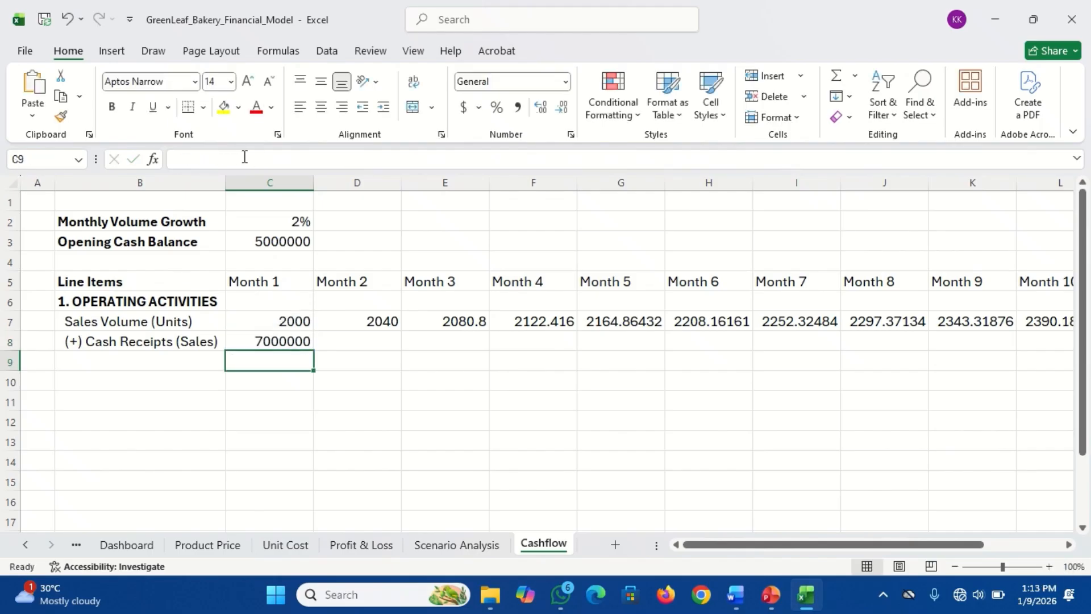
left_click(268, 344)
left_click_drag(313, 352, 987, 360)
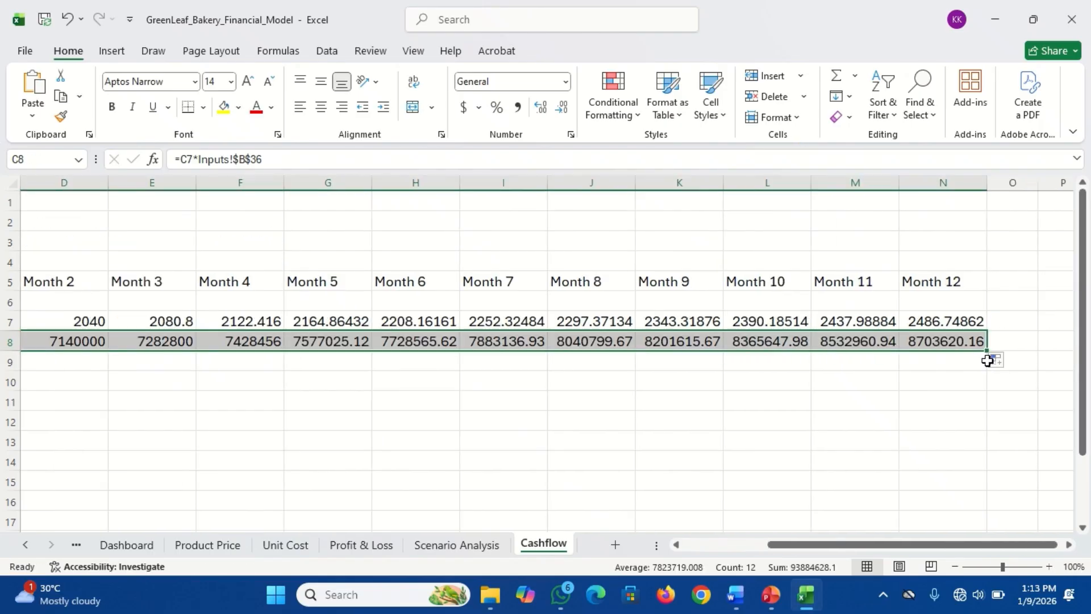
Enter the line items "(-) Variable Costs" in B9 and "(-) Fixed Costs" in B10.
key("Down")
key("Home")
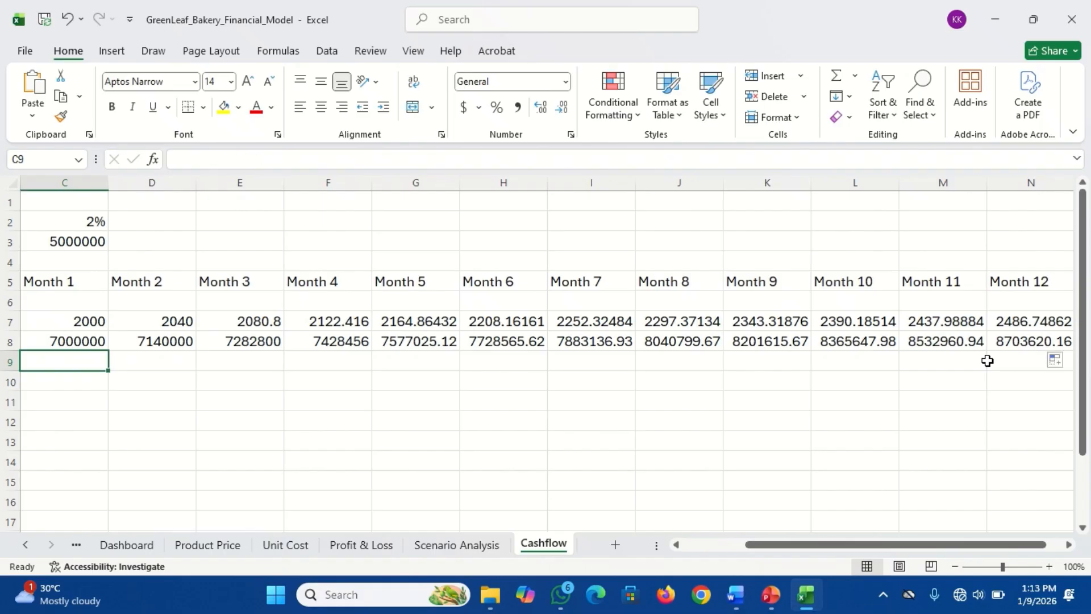
key("Right")
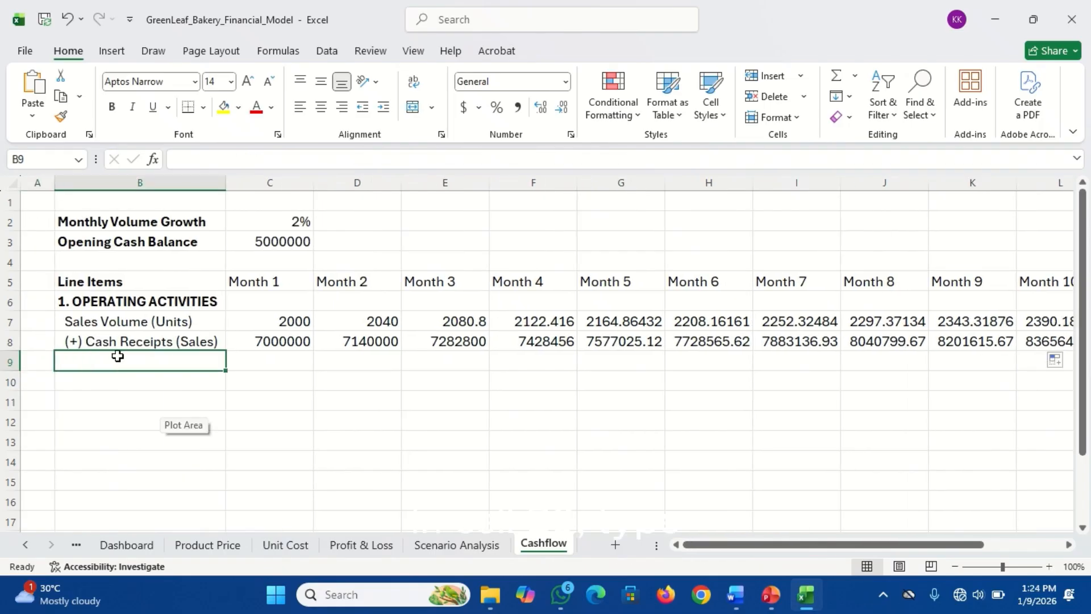
type("(-")
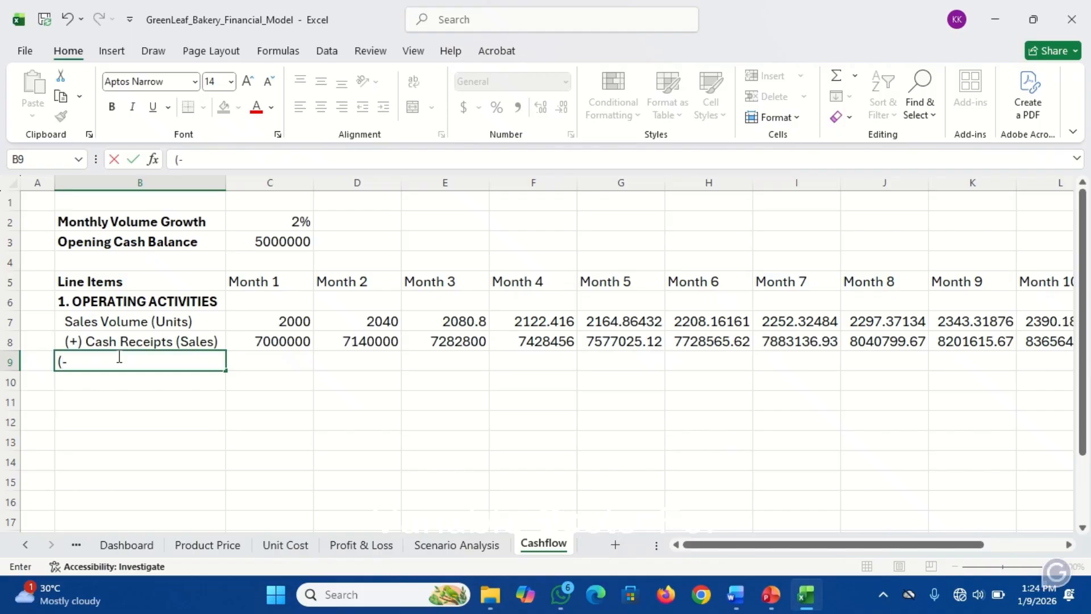
type(") Var")
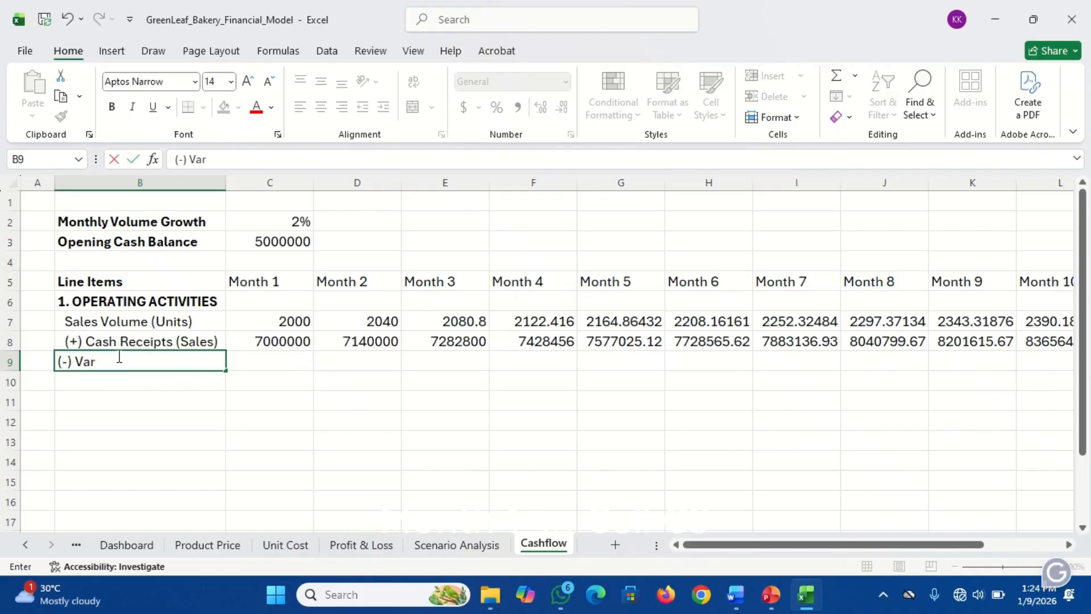
type("iable Costs")
key("Return")
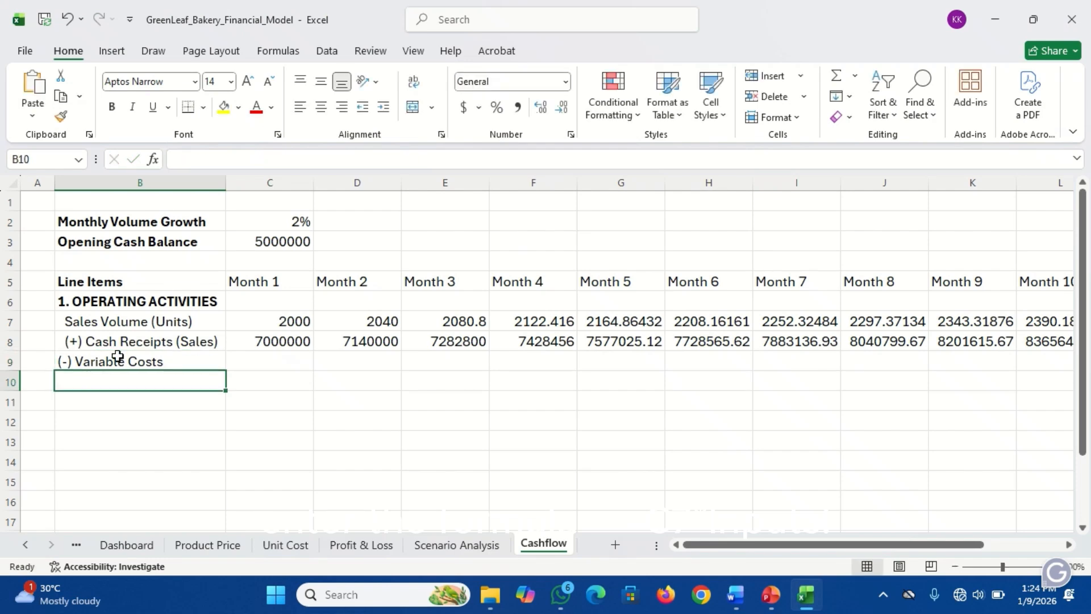
type("(")
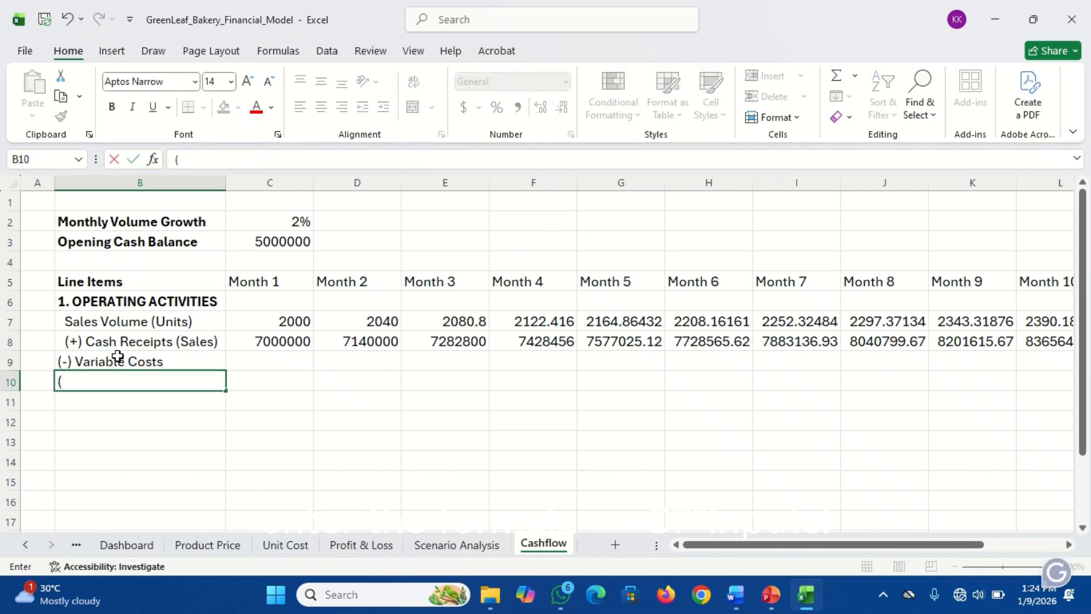
type("-) Fixed Costs")
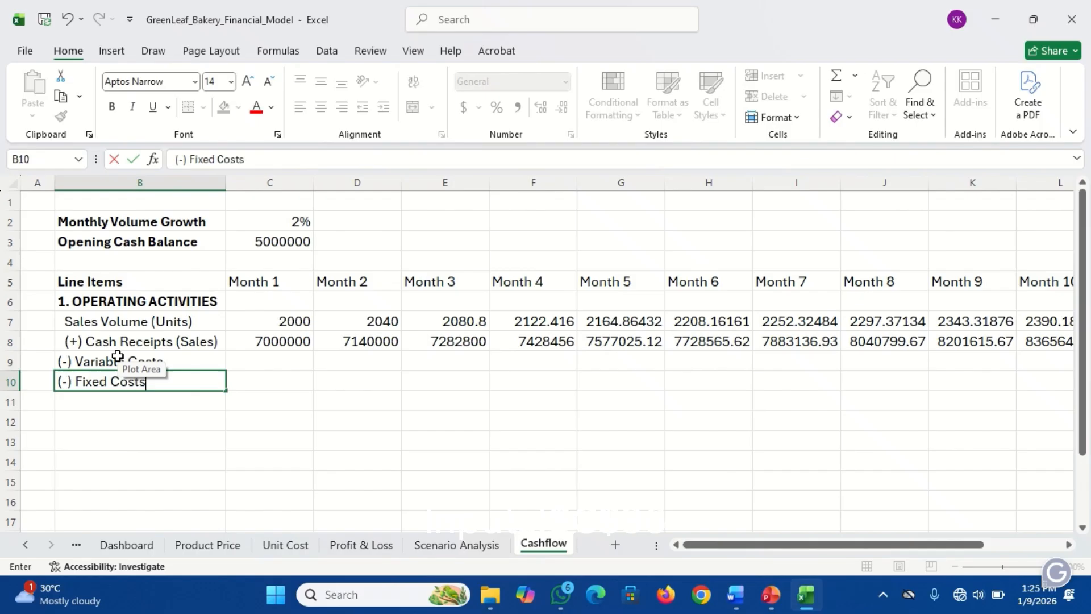
key("Return")
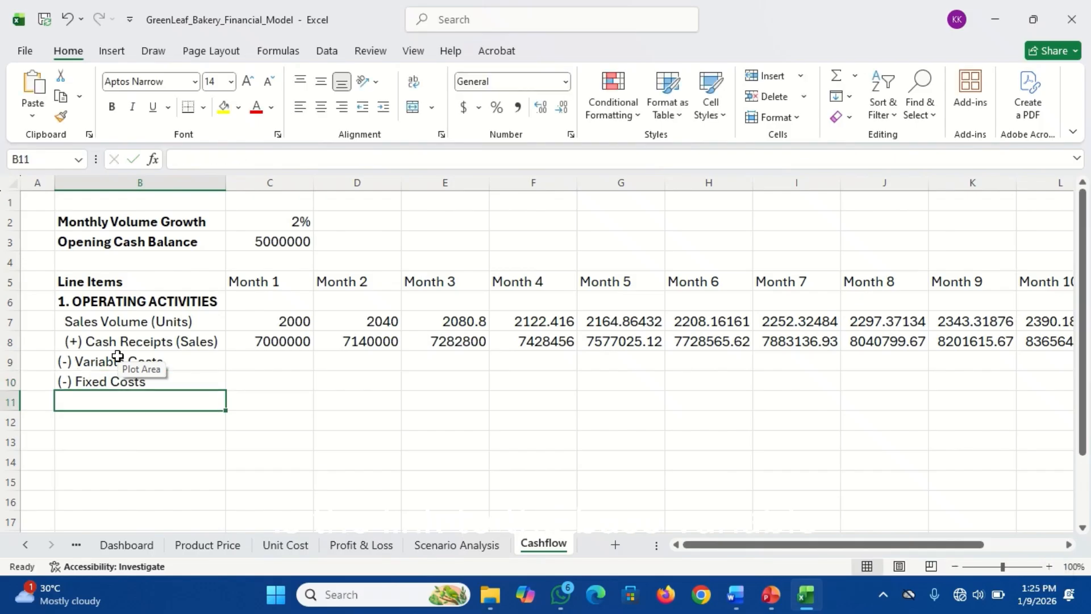
Copy the indented formatting of the Cash Receipts label in B8 onto the cost labels in B9:B10.
left_click(157, 341)
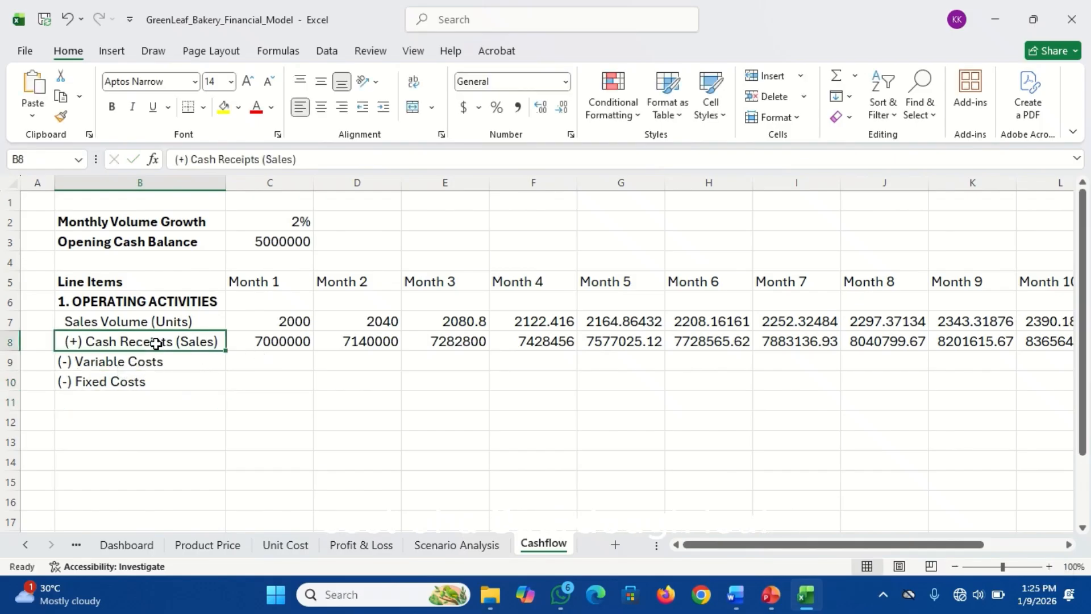
left_click(61, 116)
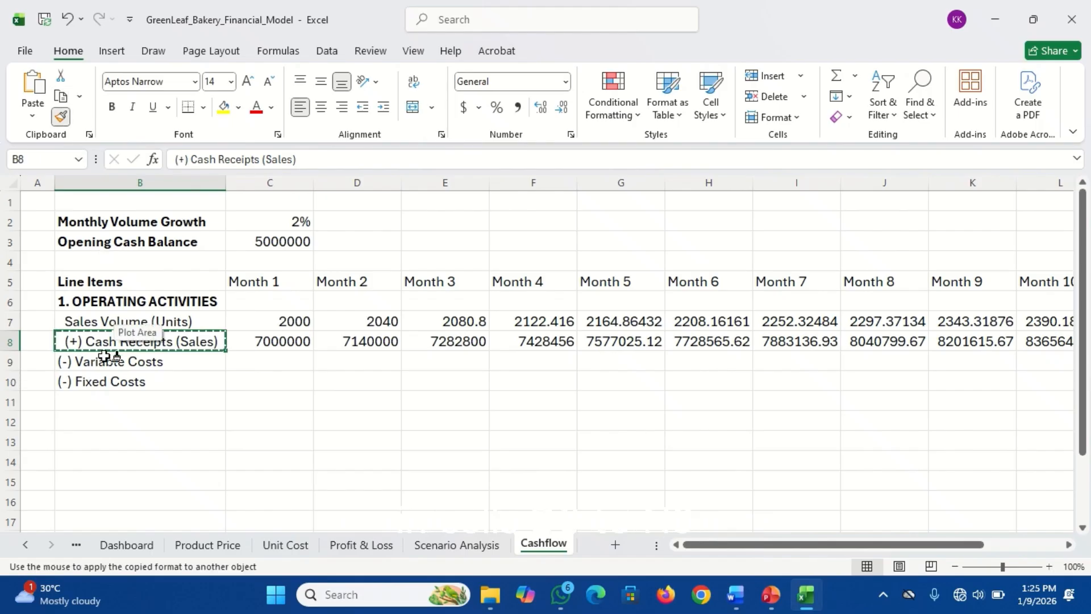
left_click_drag(103, 359, 108, 378)
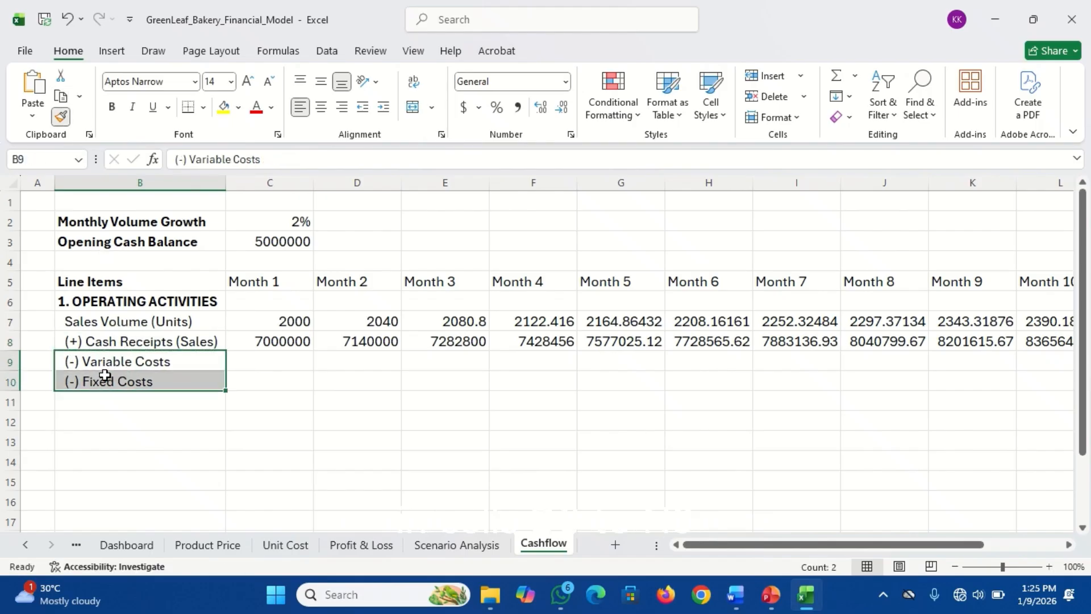
Calculate the Month 1 variable costs in C9 by multiplying C7 by the Sourdough Loaf total variable cost, using =C7*Inputs!C36.
left_click(266, 362)
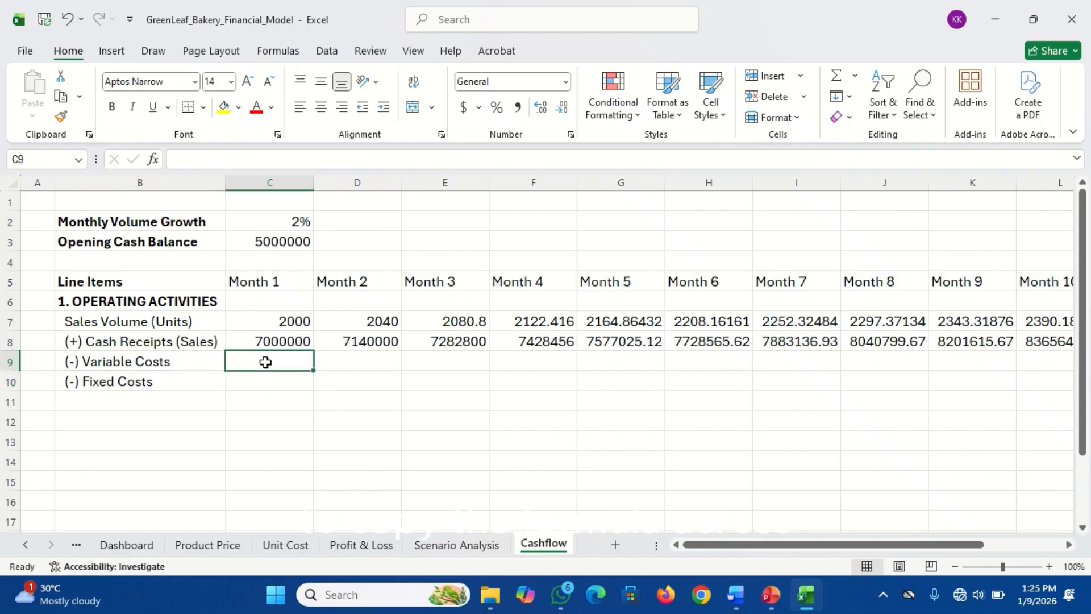
type("=")
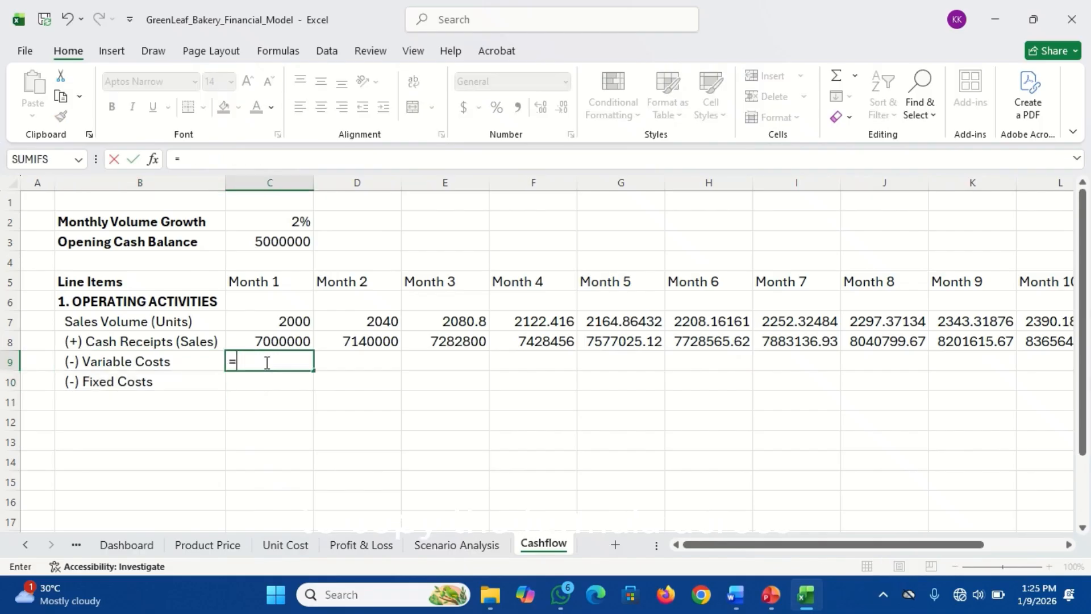
left_click(293, 322)
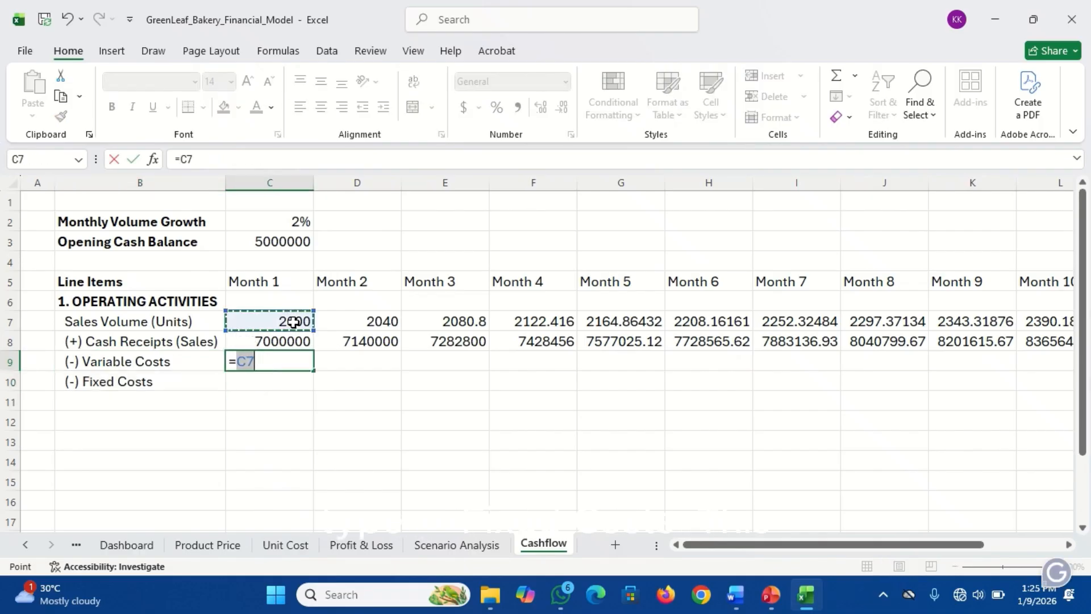
type("*")
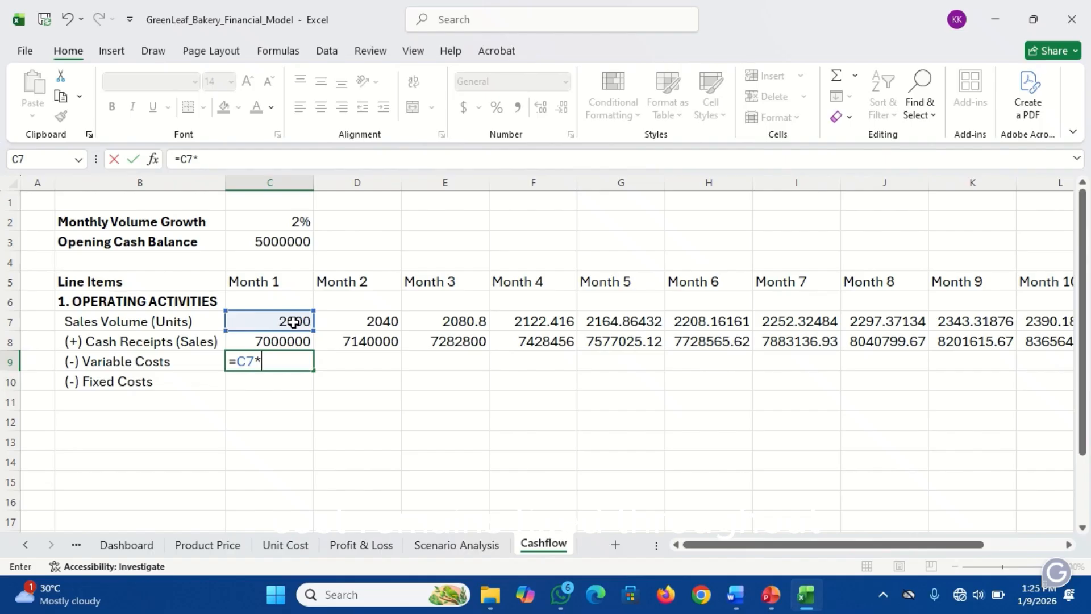
left_click(76, 544)
left_click(114, 544)
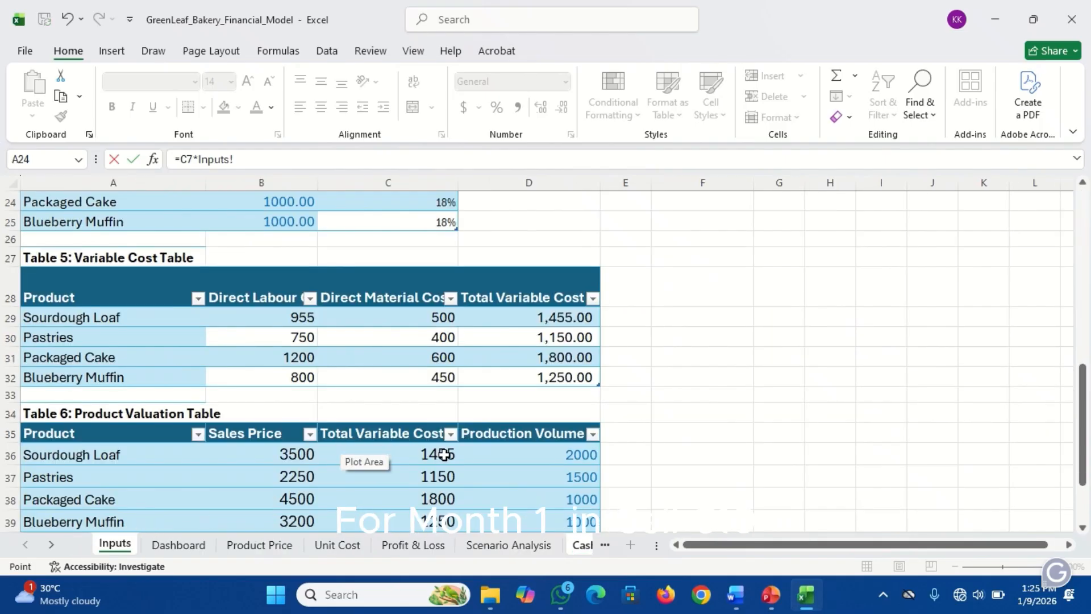
left_click(444, 454)
key("Return")
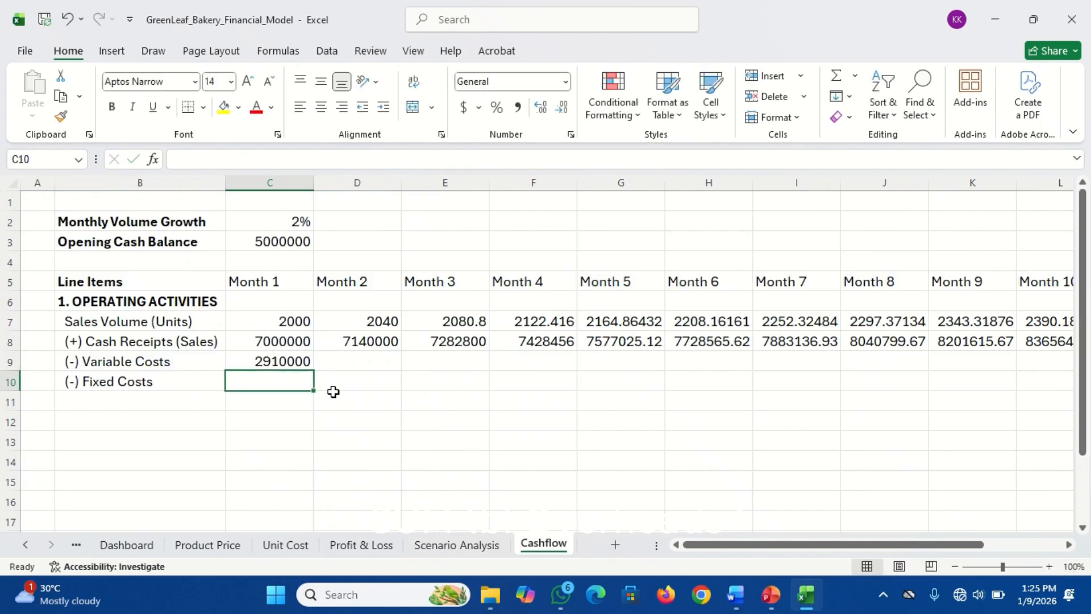
Make the variable cost reference in C9 absolute, giving =C7*Inputs!$C$36, and copy the formula across row 9 through Month 12.
left_click(284, 360)
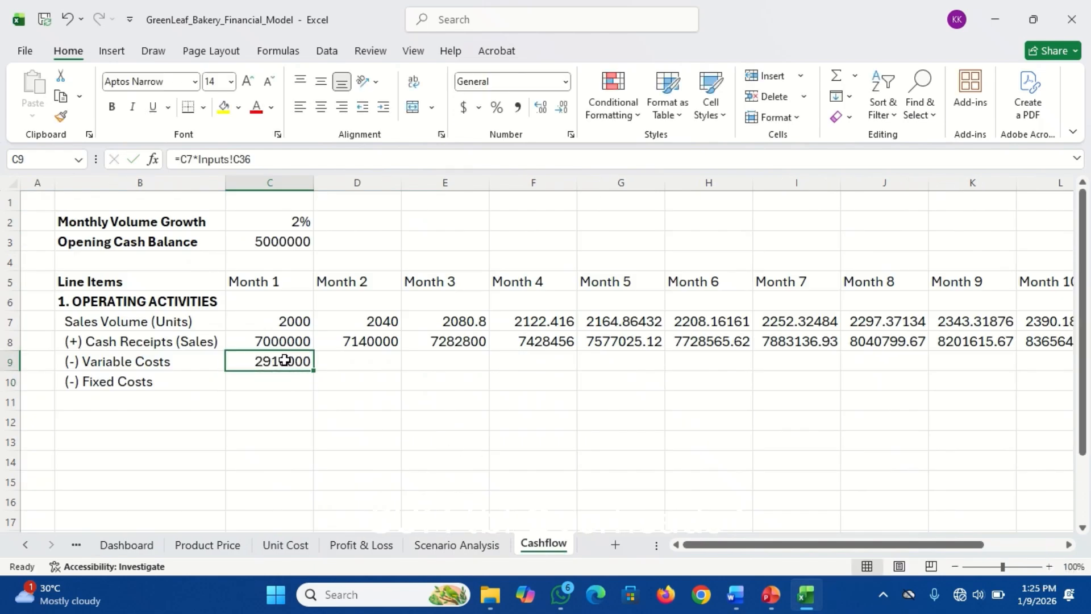
left_click(247, 158)
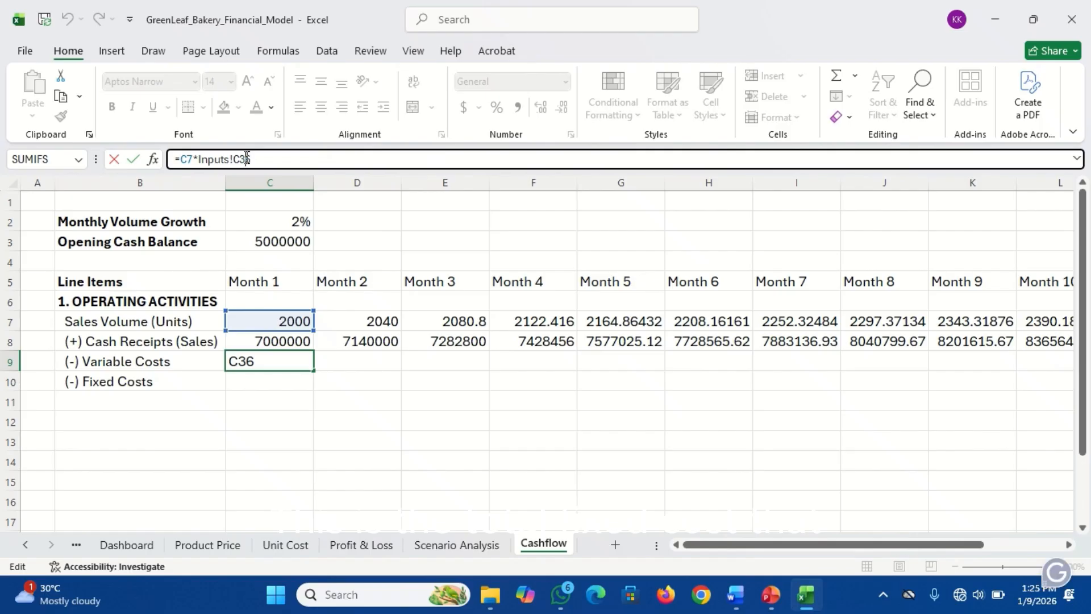
key("F4")
key("Return")
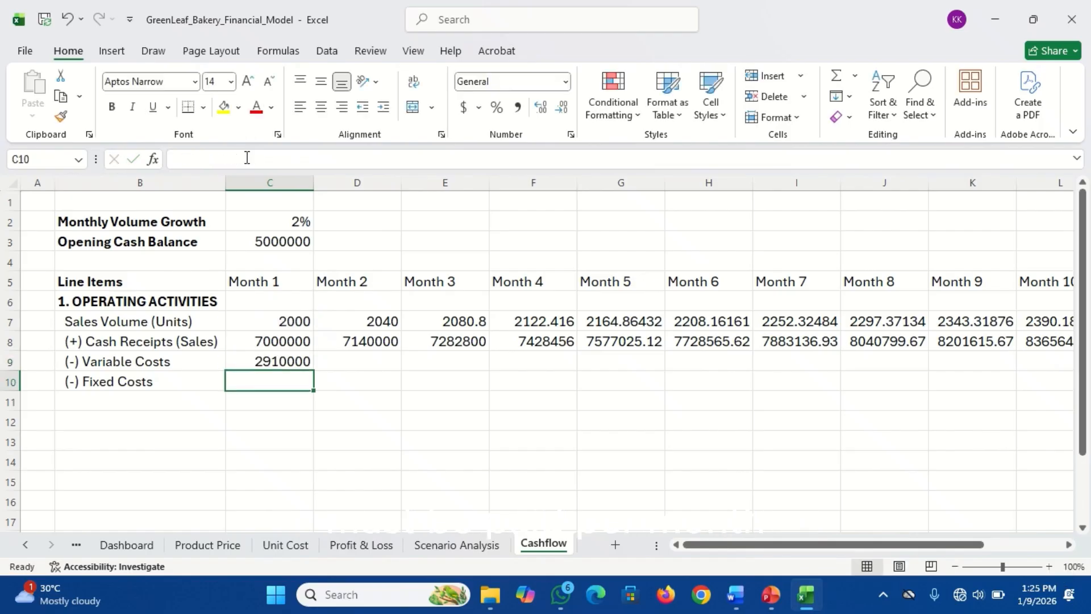
left_click(287, 362)
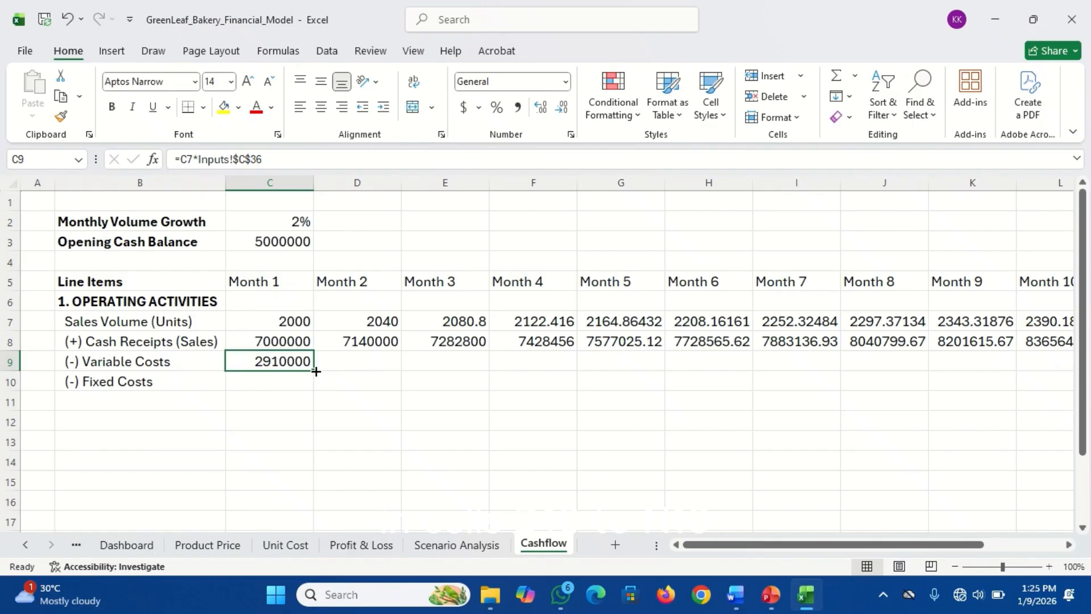
left_click_drag(316, 371, 1001, 381)
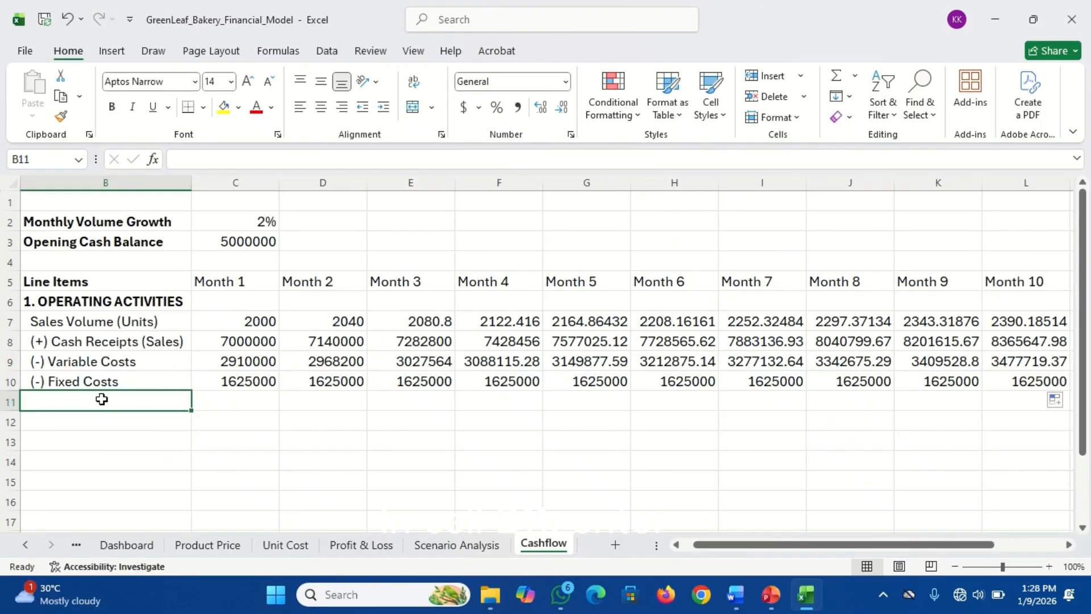
Enter the bold label "(=) Net Operating Cash Flow" in B11 and widen column B to fit it.
type("(=) N")
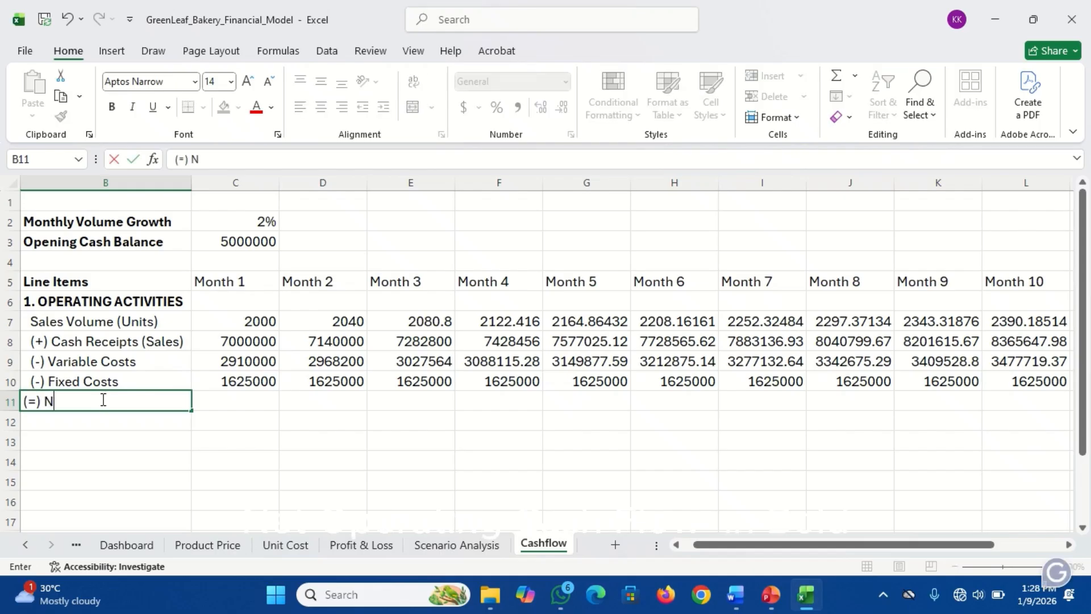
type("et Operating Cash")
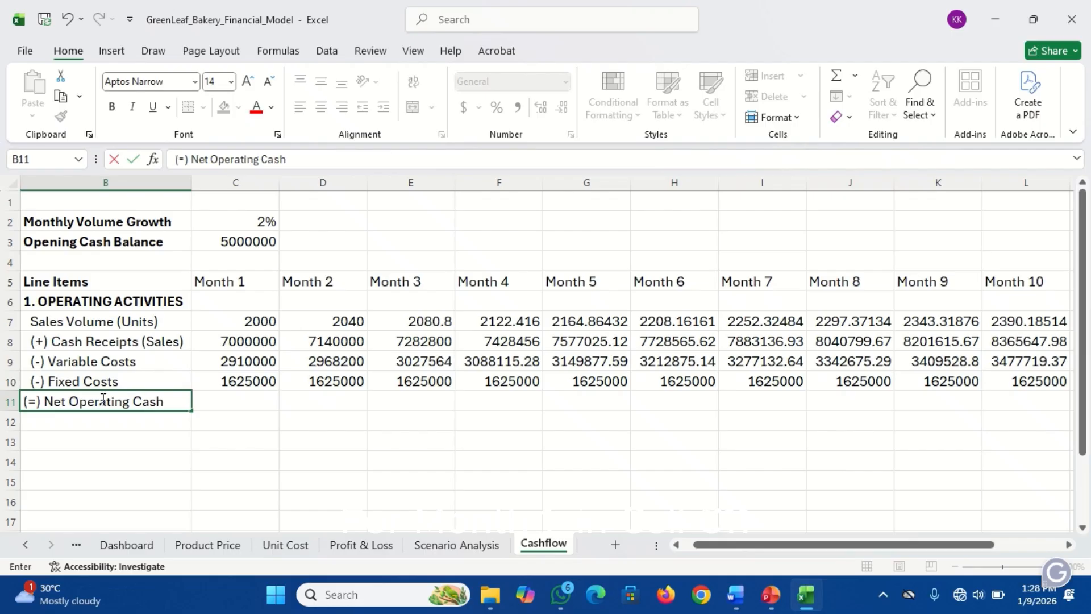
type(" Flow")
key("ctrl+Return")
key("ctrl+b")
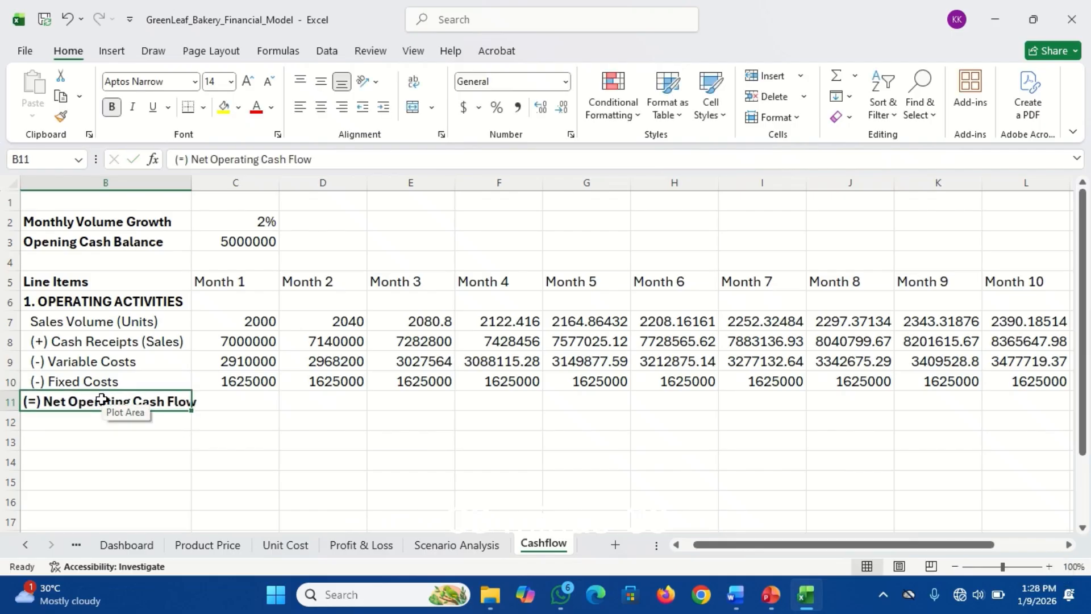
left_click_drag(192, 176, 206, 175)
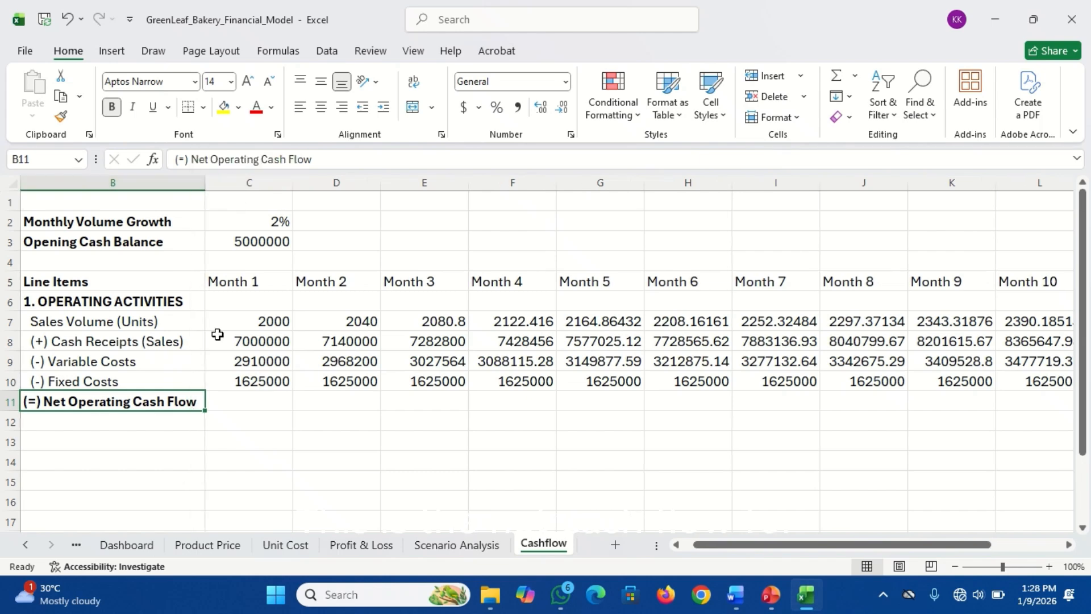
Calculate Month 1 net operating cash flow in C11 with =C8-C9-C10 and copy the formula across to Month 12 in N11.
left_click(238, 399)
type("=")
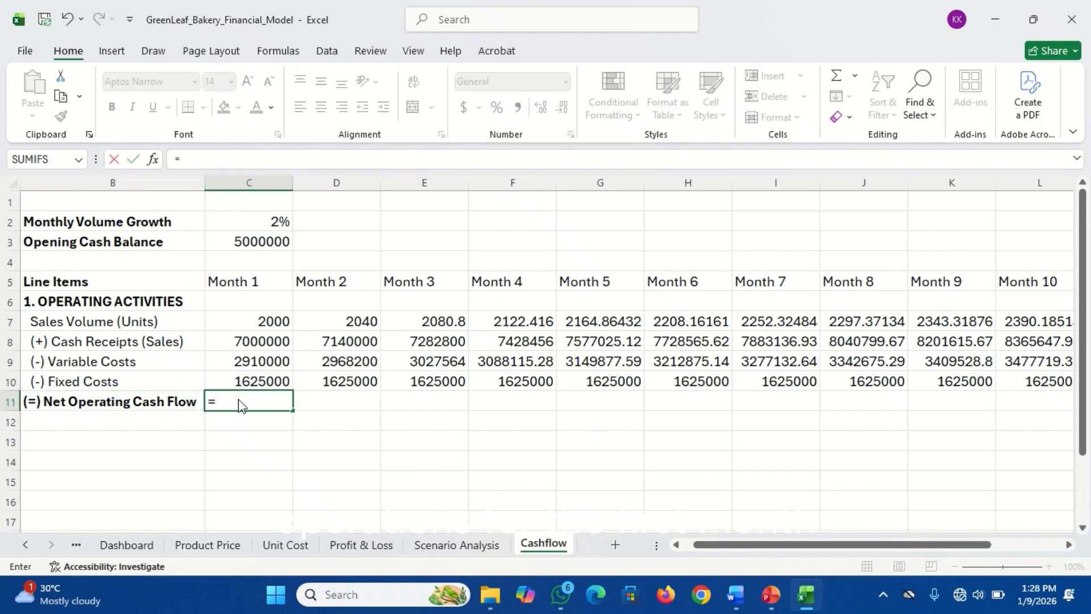
left_click(249, 342)
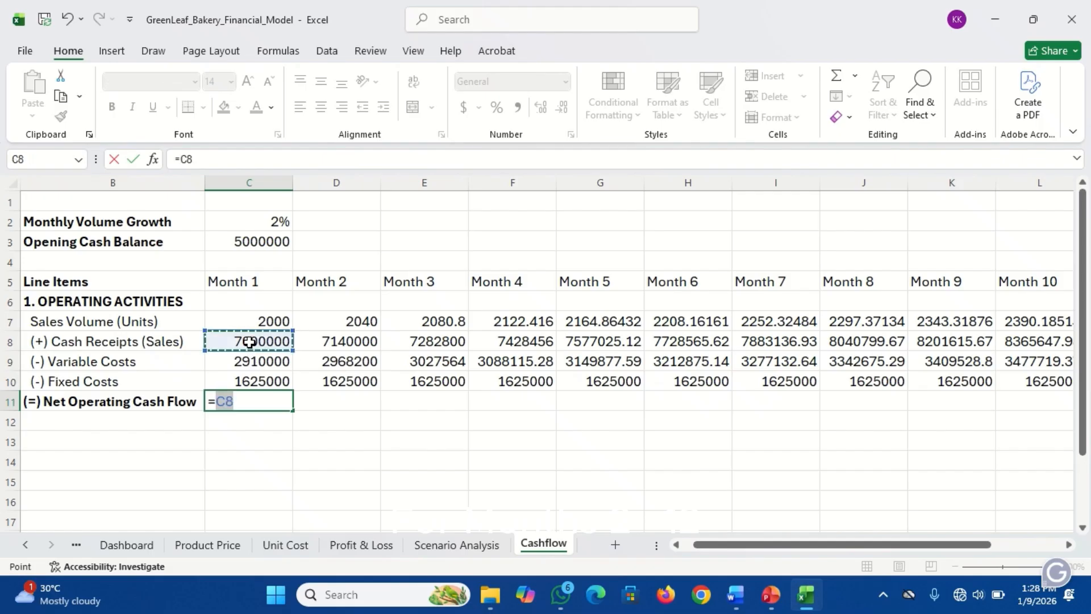
type("-")
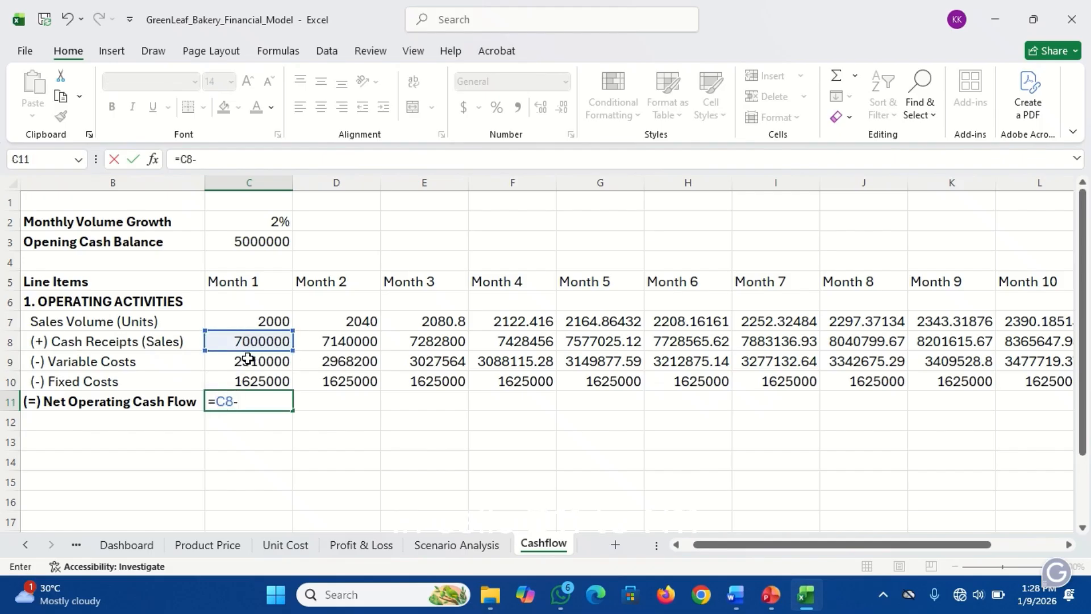
left_click(249, 359)
type("-")
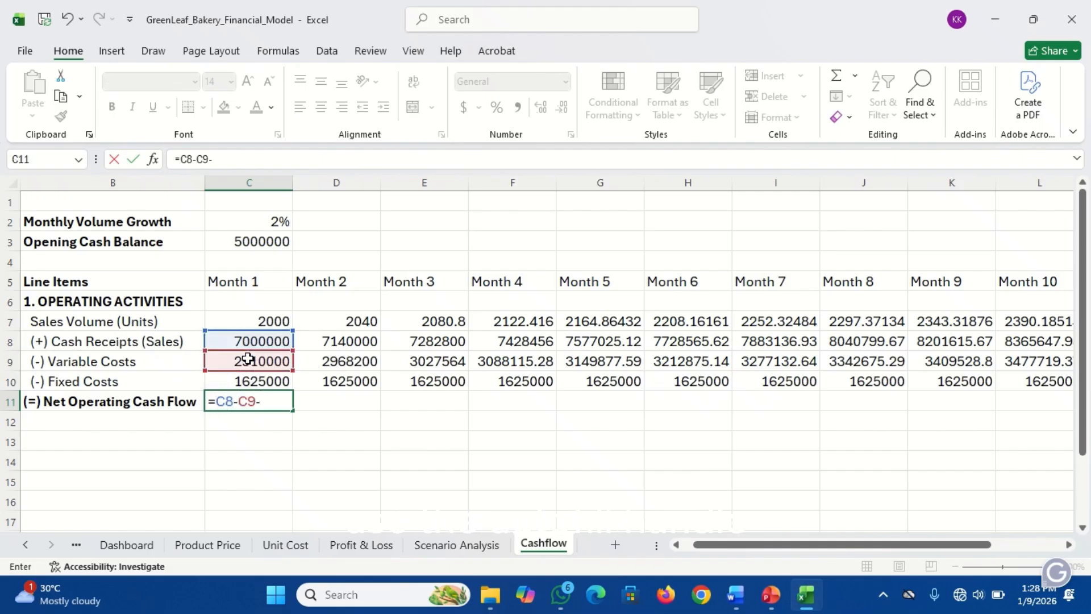
left_click(245, 382)
key("Return")
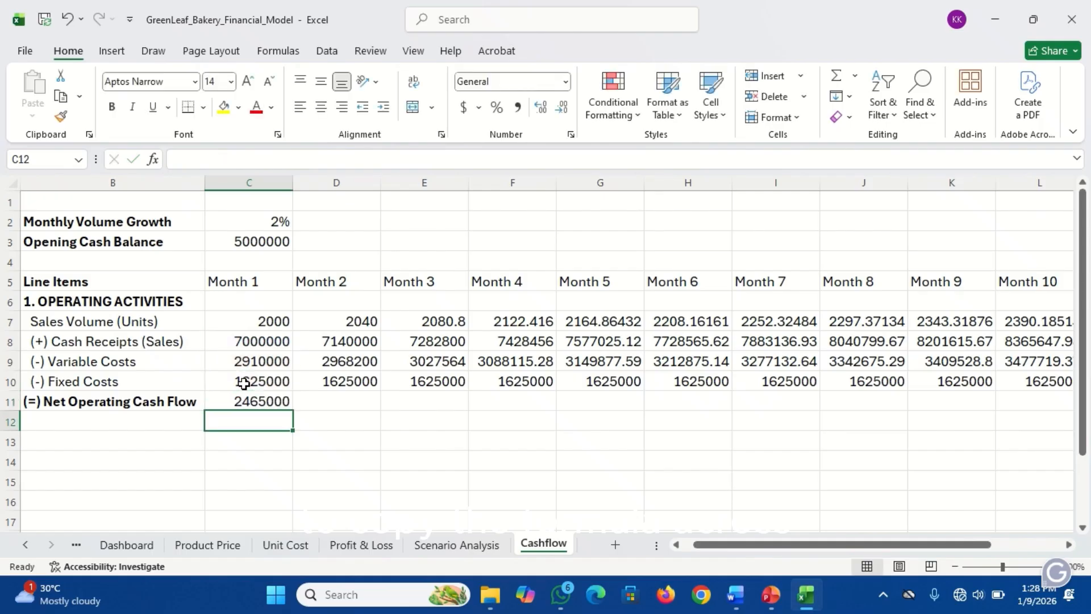
left_click(262, 402)
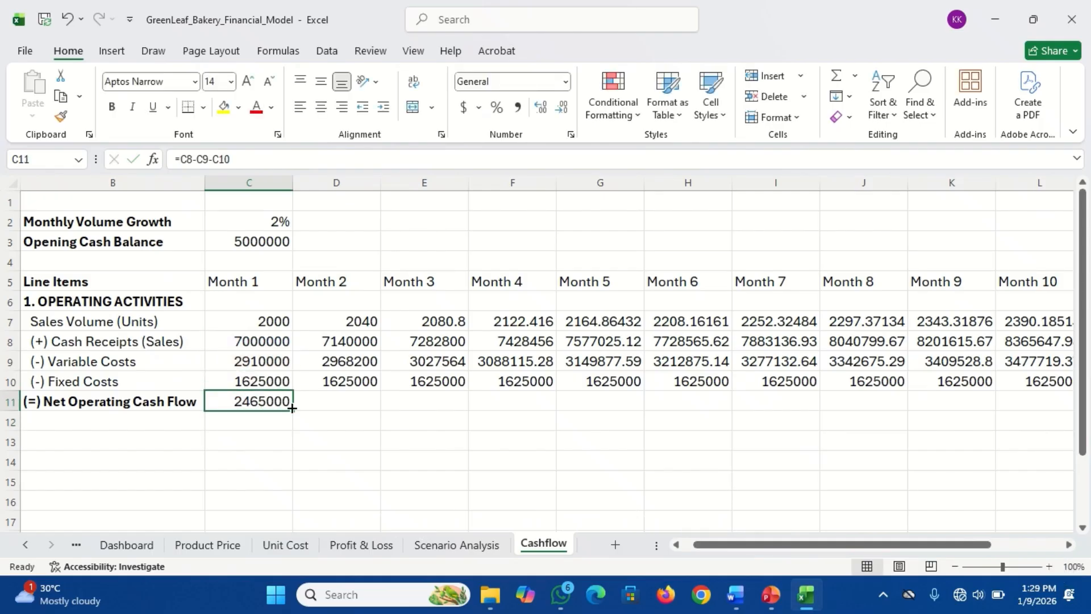
left_click_drag(292, 408, 987, 386)
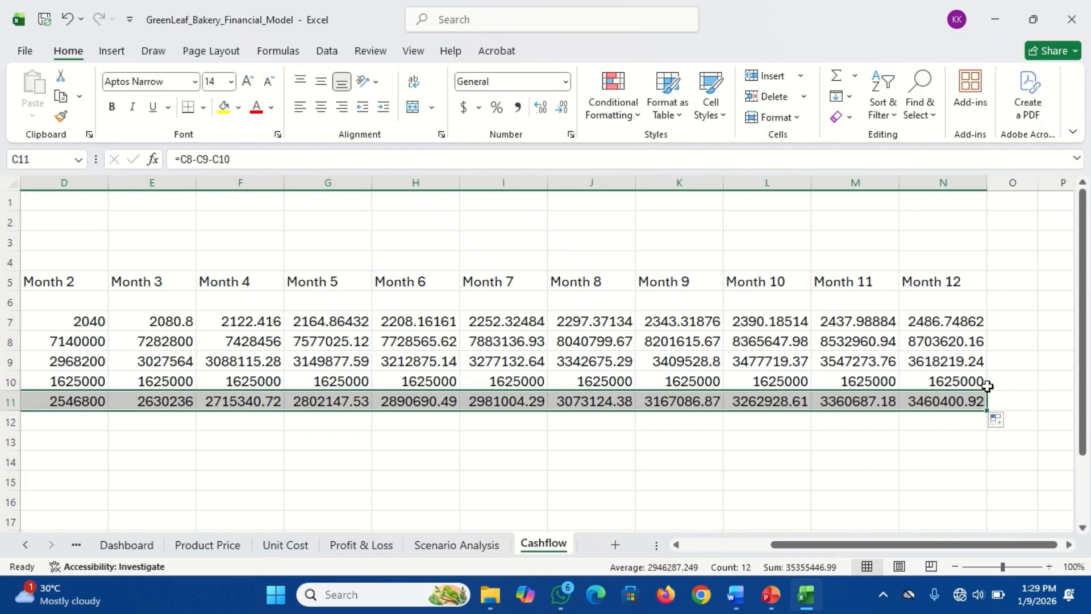
Format the net operating cash flow values in C11:N11 as bold, comma-style numbers at font size 12.
scroll(987, 386, "left", 3)
key("ctrl+b")
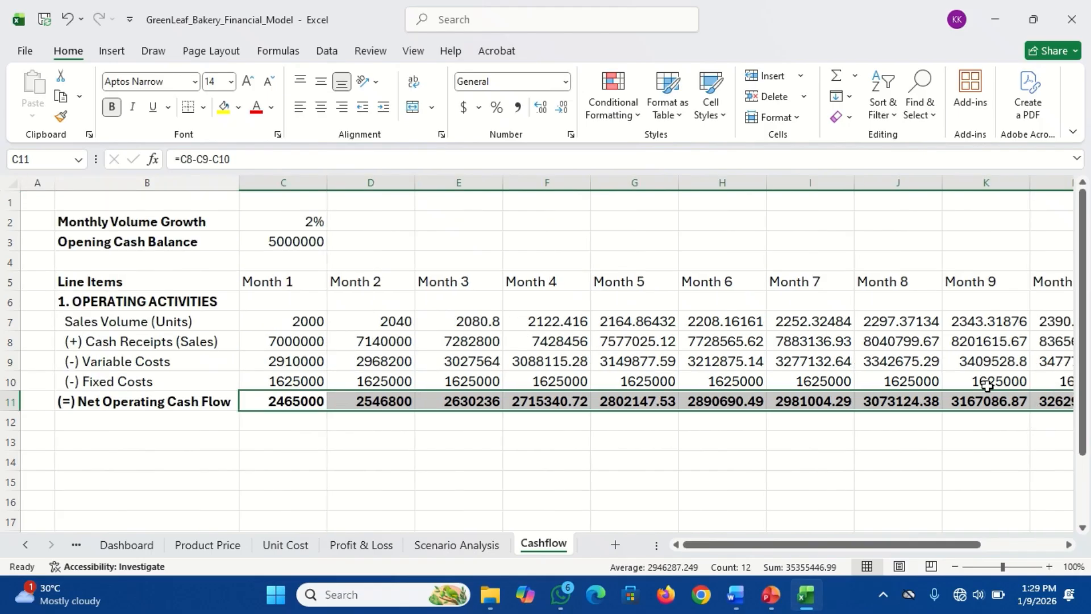
left_click(518, 108)
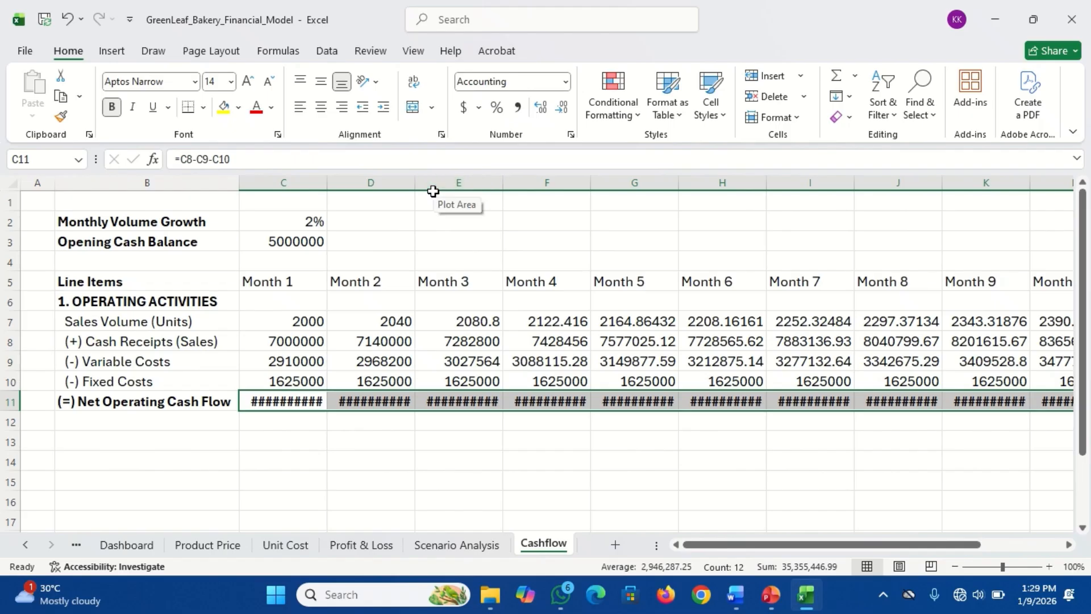
left_click(268, 83)
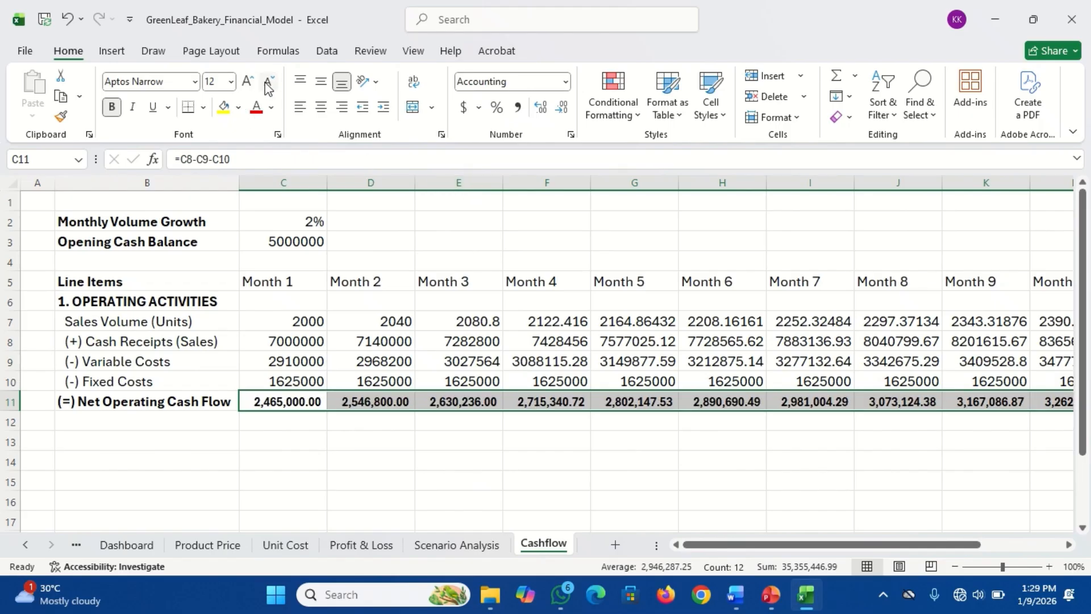
left_click(170, 413)
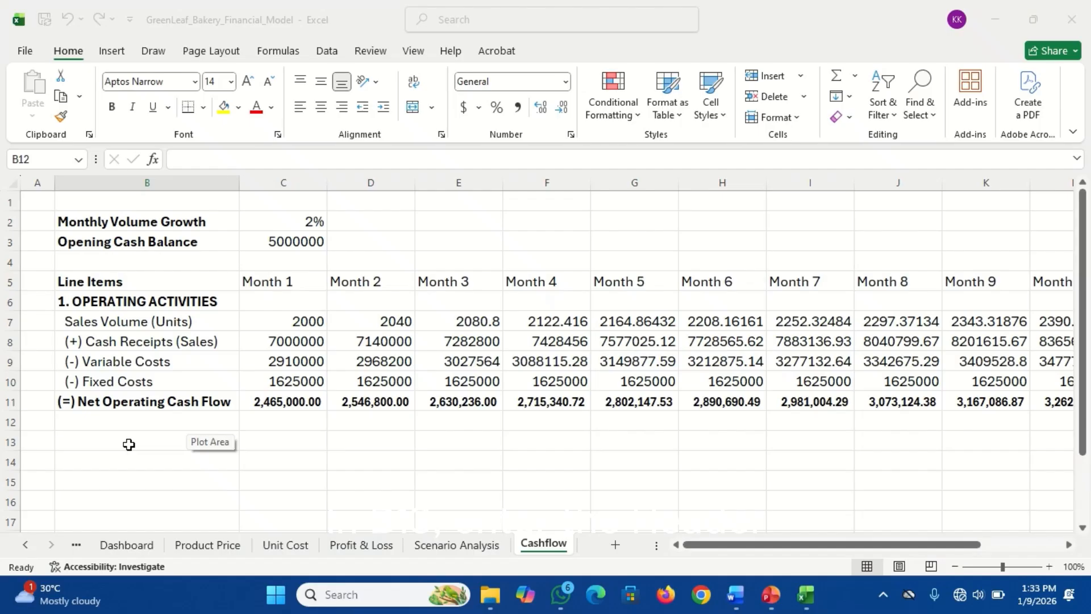
Enter the section heading "2. INVESTING ACTIVITIES" in B13.
left_click(129, 444)
type("2")
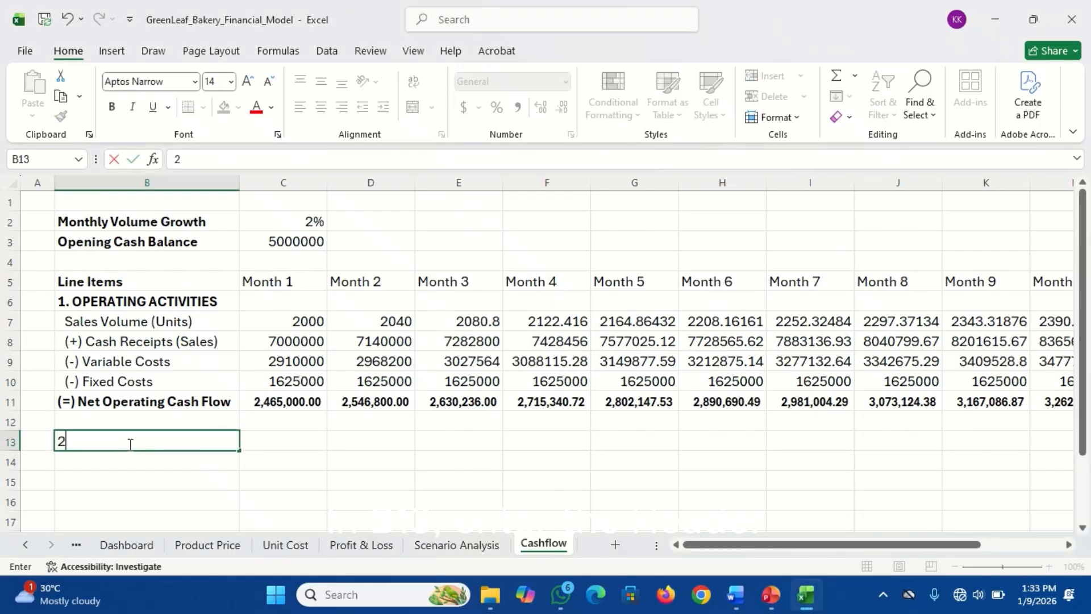
type(". I")
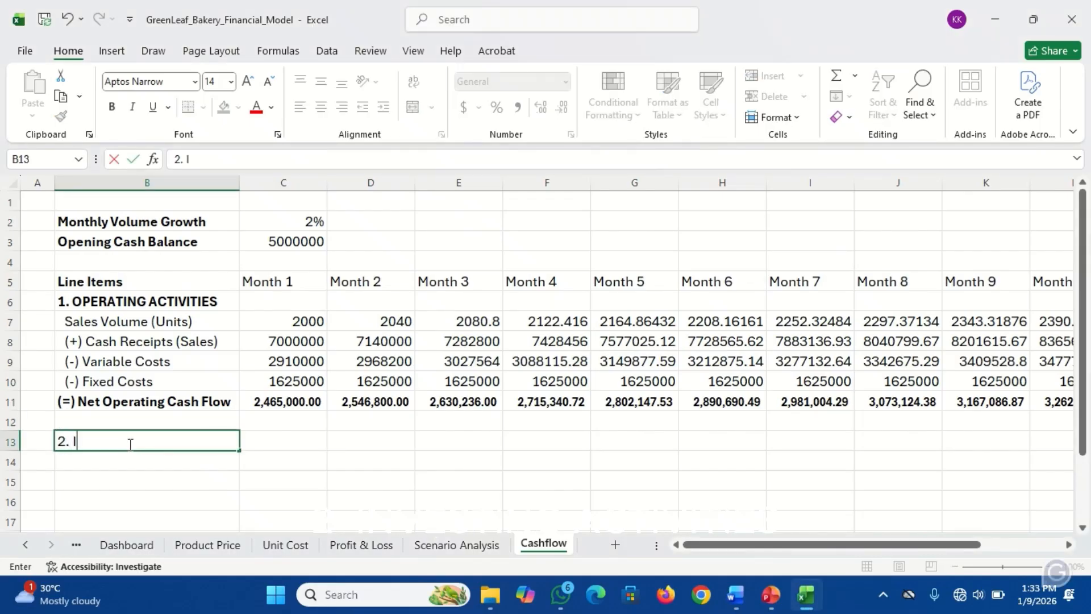
type("NVESTING ACTIVITIES")
key("Return")
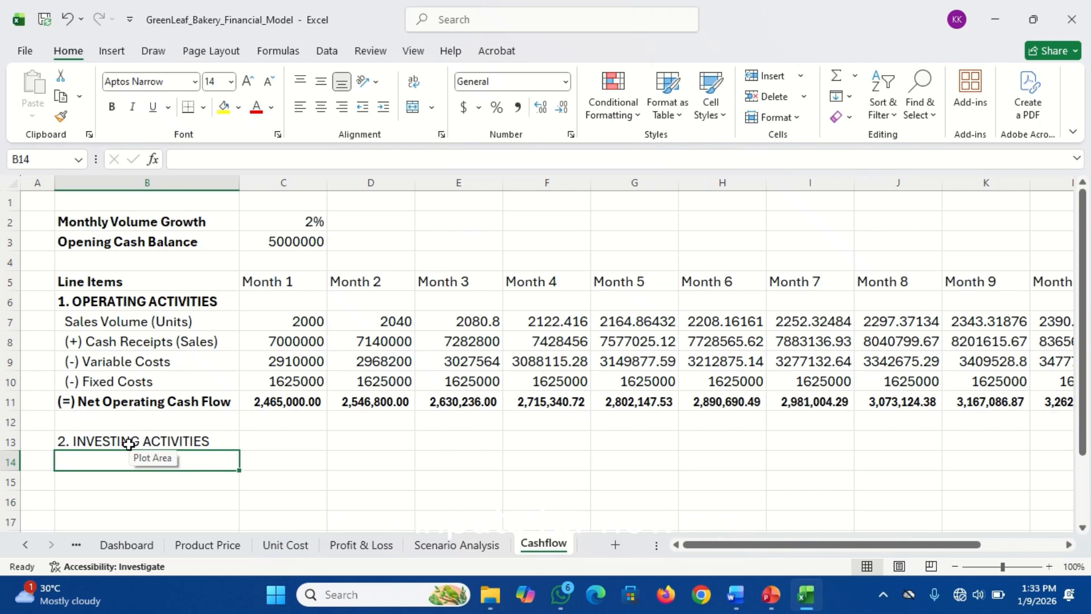
Enter the line items "(+) Asset Sales" in B14 and "(-) Assets Purchases (Capex)" in B15.
type("(+)")
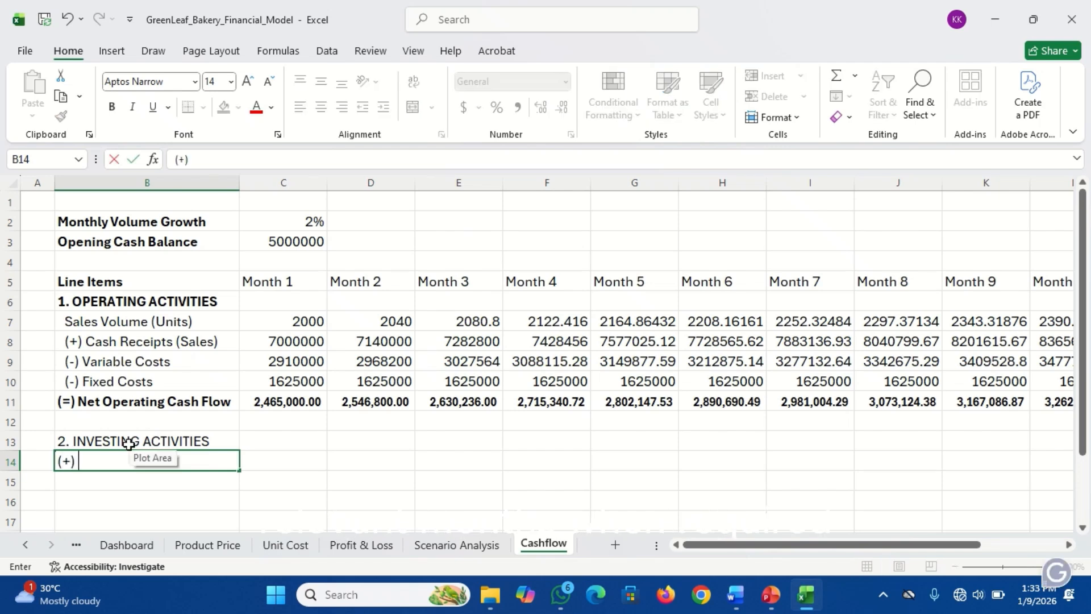
type(" Asset Sales")
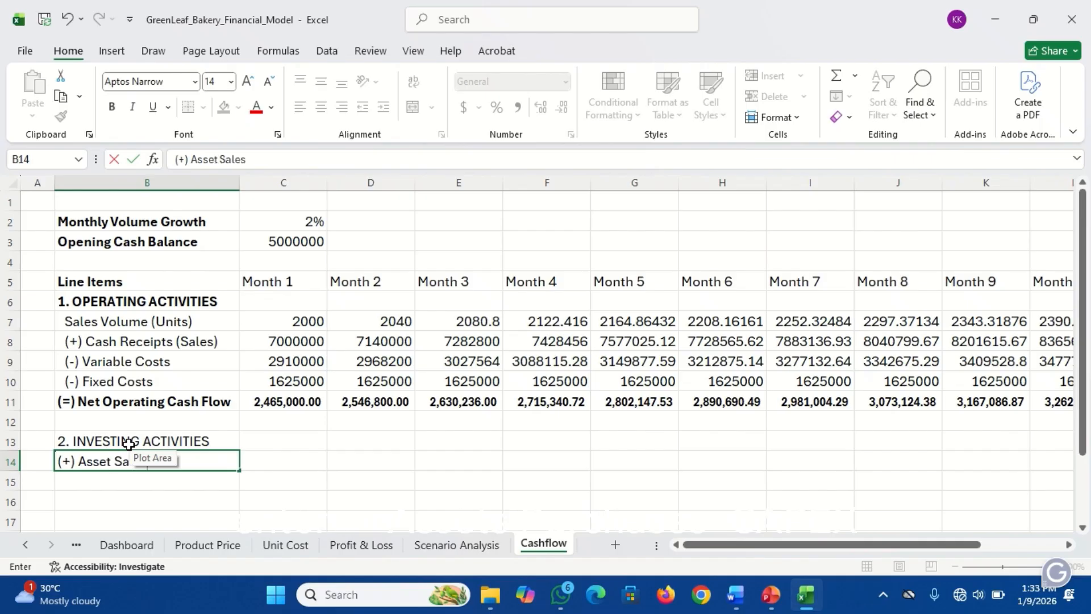
key("Return")
type("(")
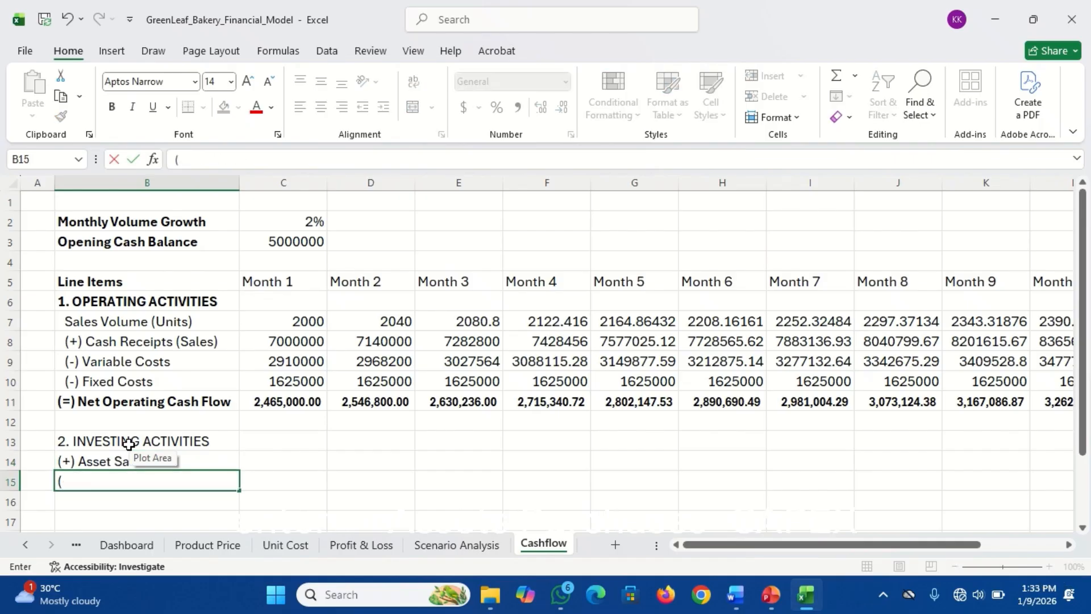
type("-) Asset")
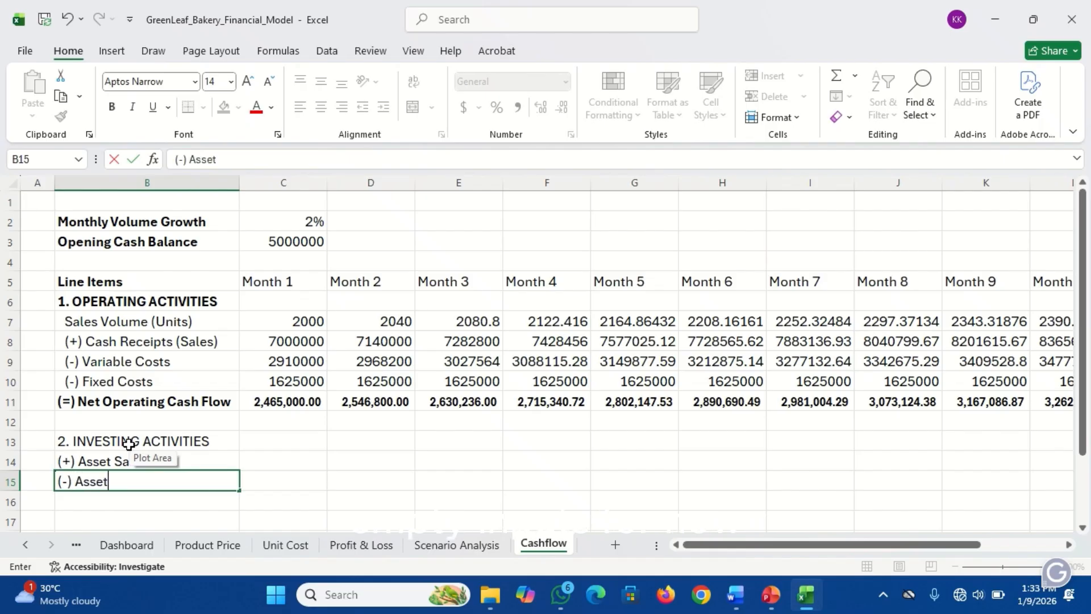
type("s Purcha")
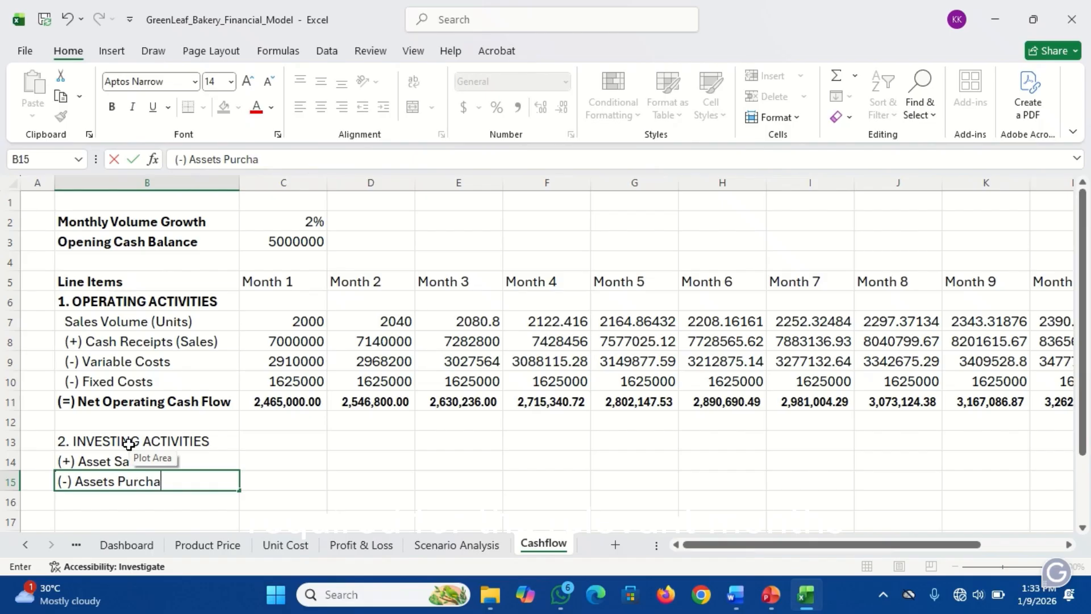
type("ses (Capex")
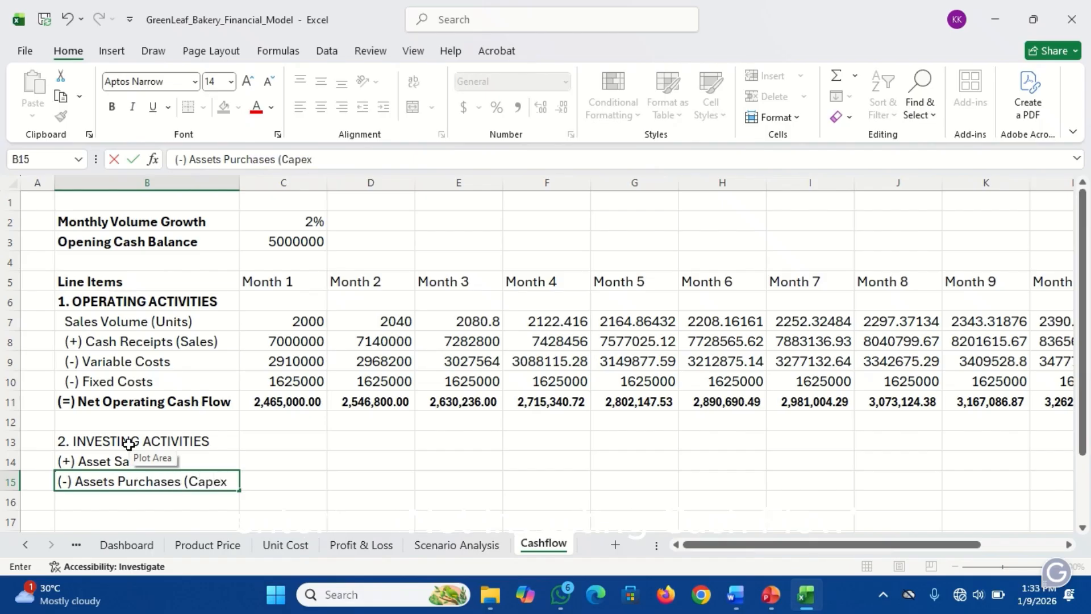
key("Return")
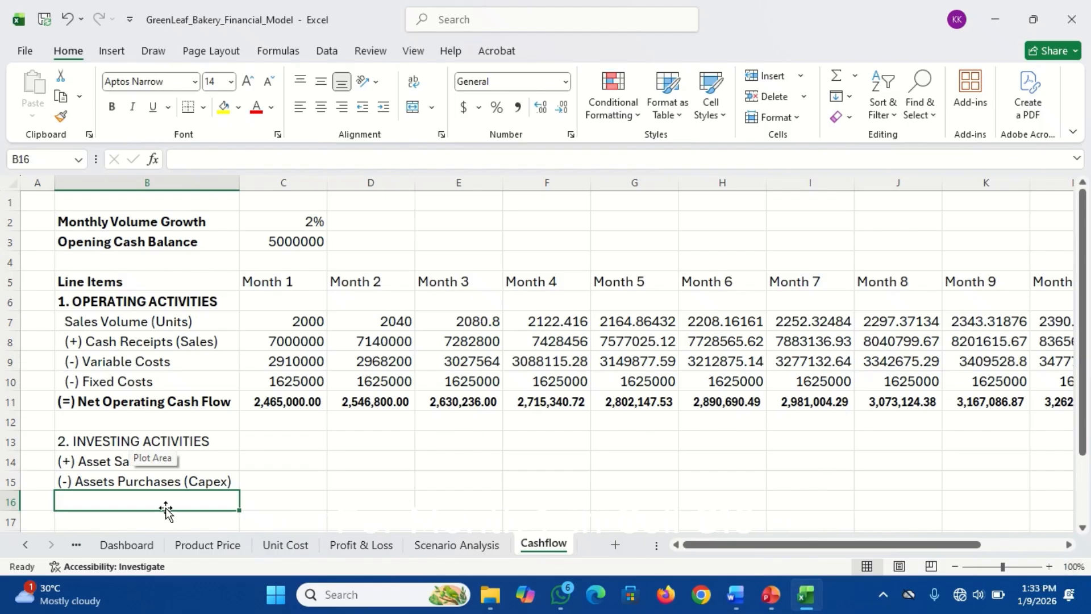
Enter the label "(=) Net Investing Activities" in B16 and make it bold.
type("(=")
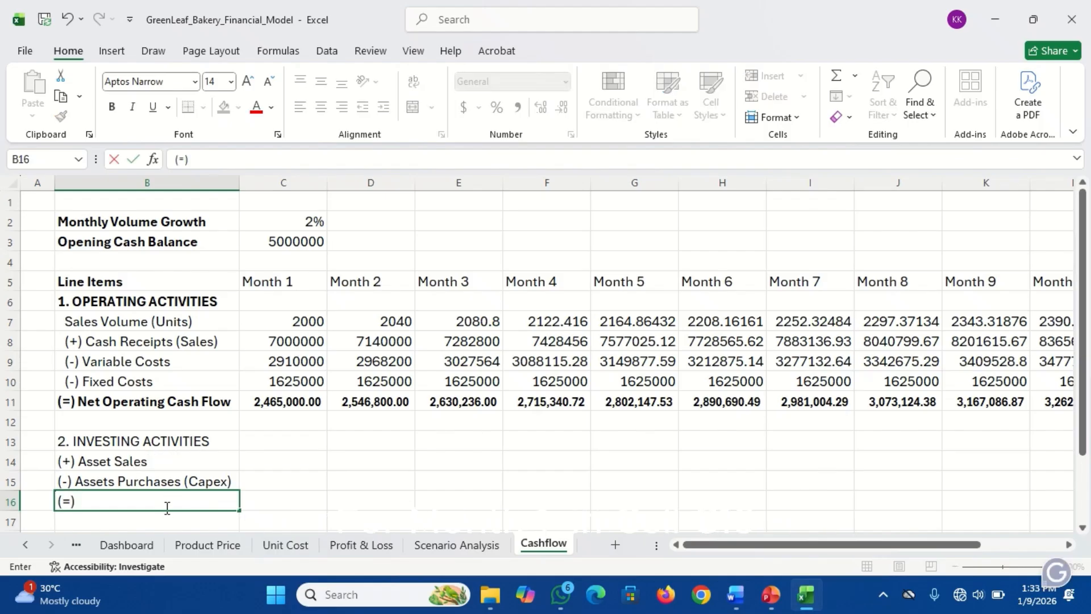
type(") Ne")
key("BackSpace")
type("Investing Activities")
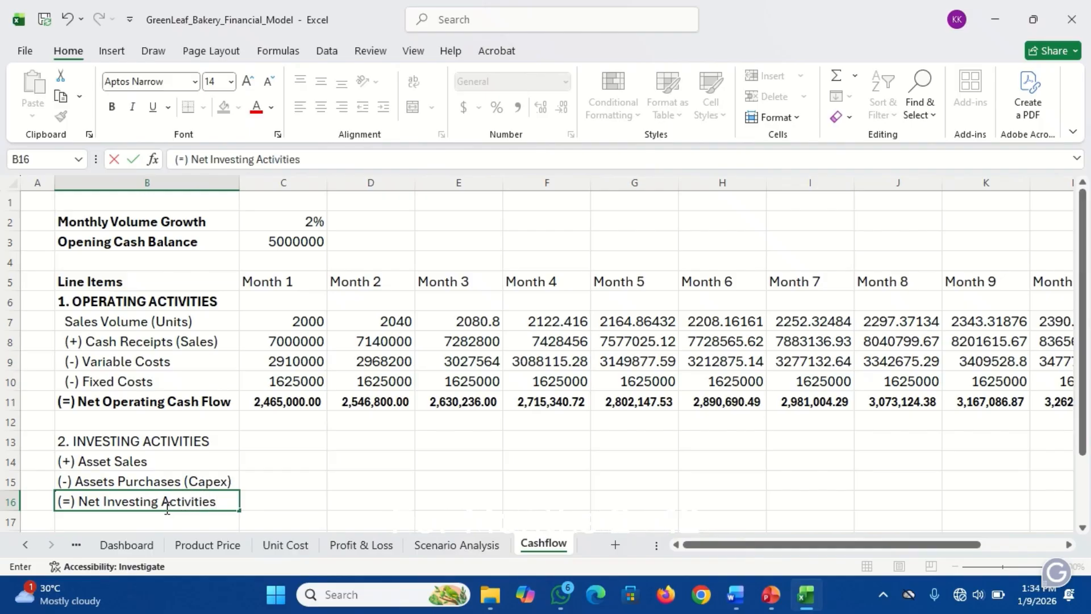
key("Return")
left_click(165, 507)
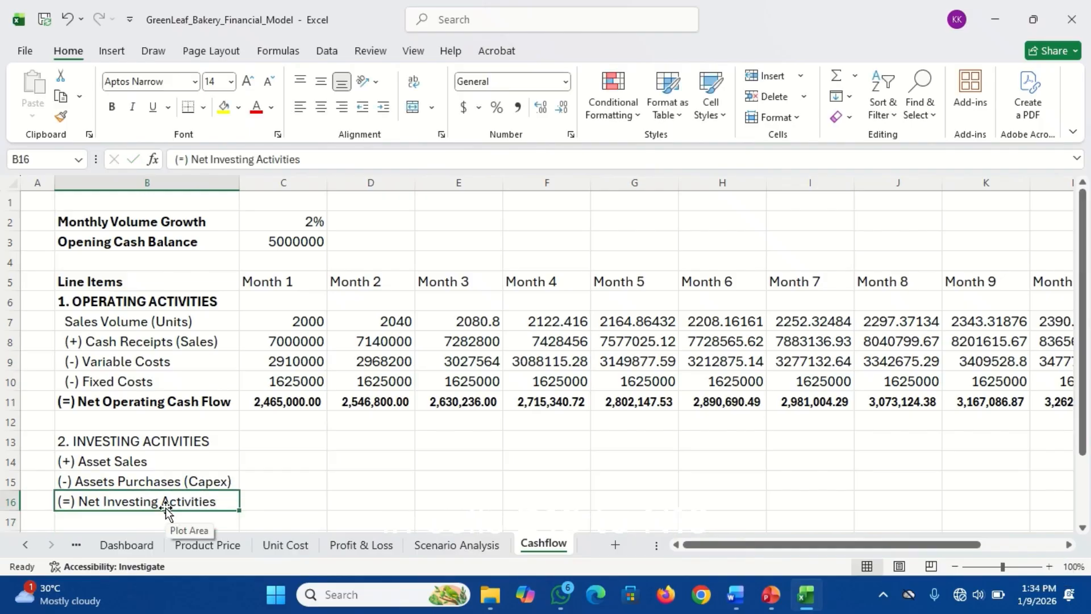
key("ctrl+b")
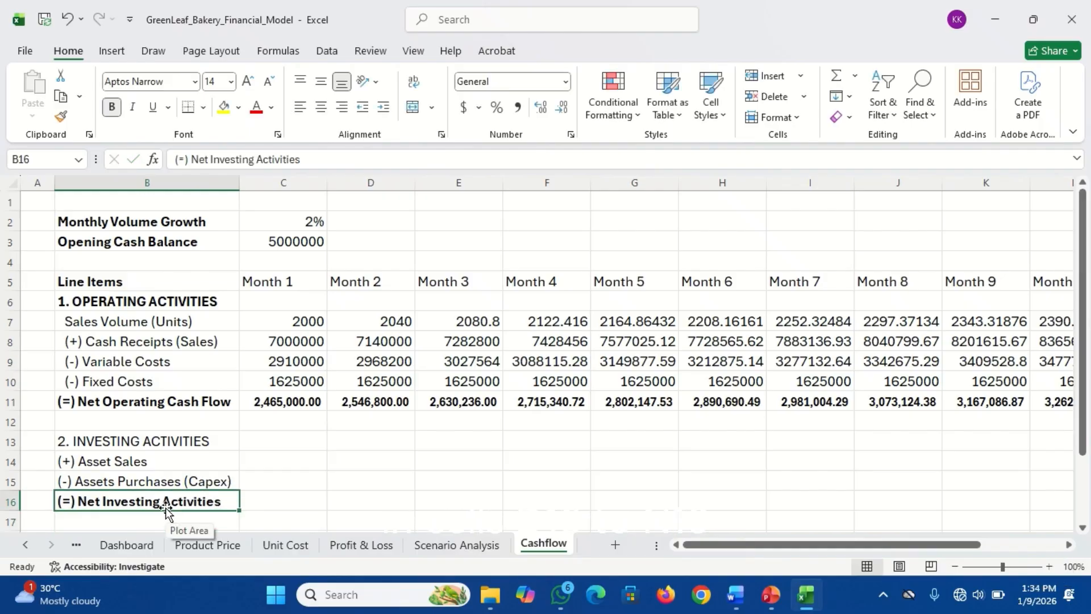
Copy the indented format of B9 onto the line items in B14:B15 and make the "2. INVESTING ACTIVITIES" heading bold.
left_click(121, 362)
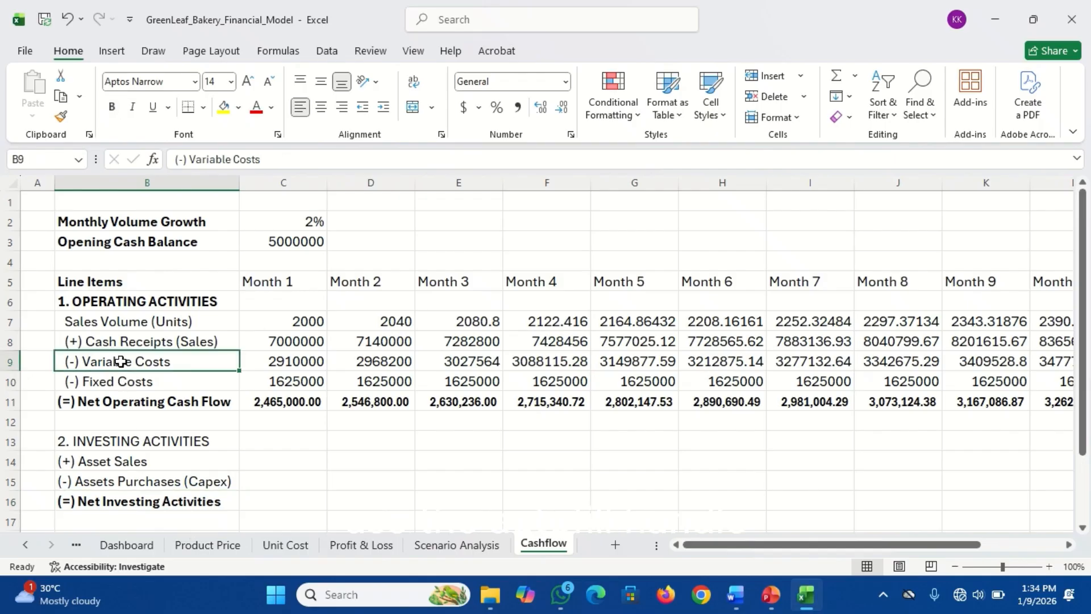
left_click(61, 119)
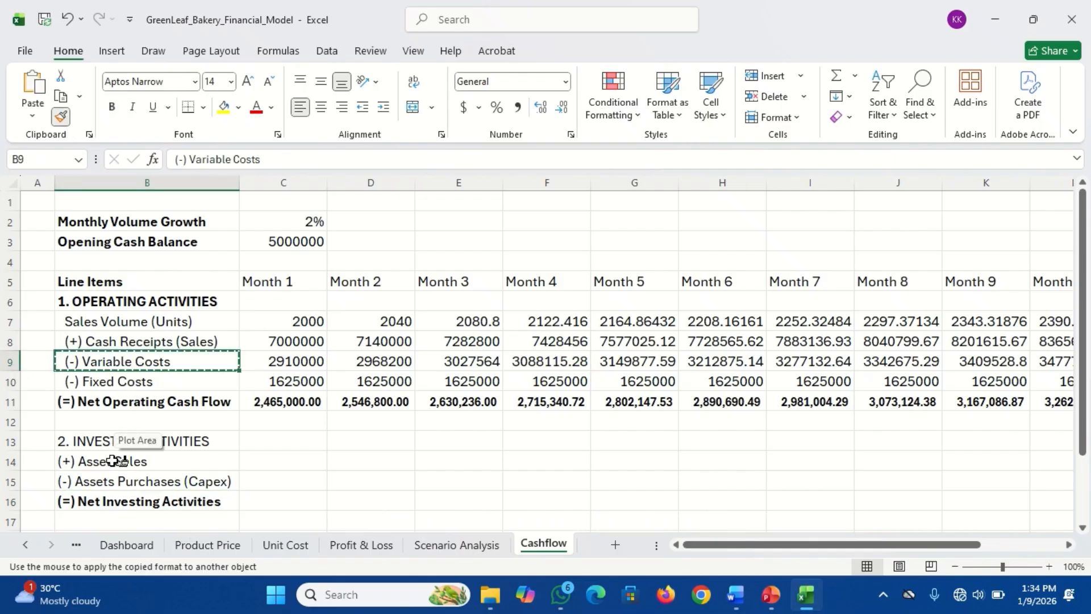
left_click_drag(113, 461, 114, 479)
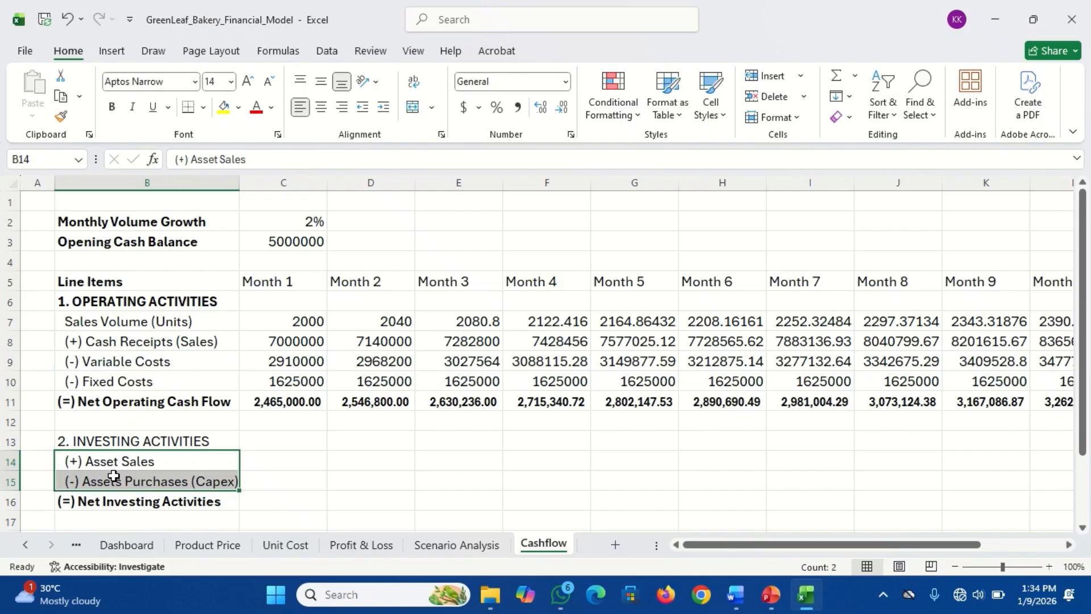
left_click(113, 443)
key("ctrl+b")
Calculate the Month 1 net investing figure in C16 with the formula =C14-C15.
left_click(261, 500)
type("=")
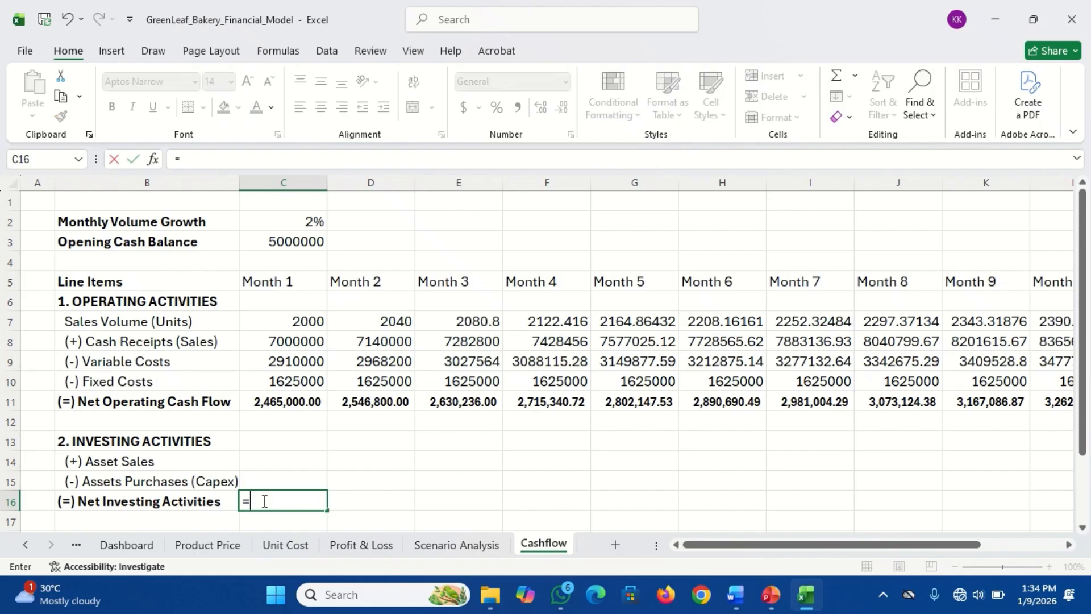
left_click(287, 461)
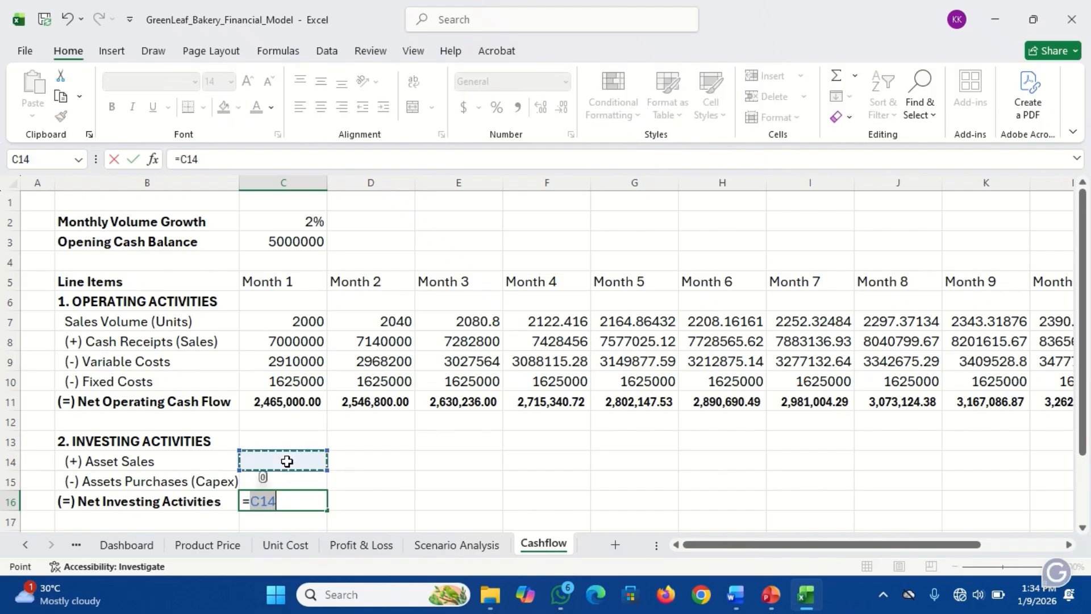
type("-")
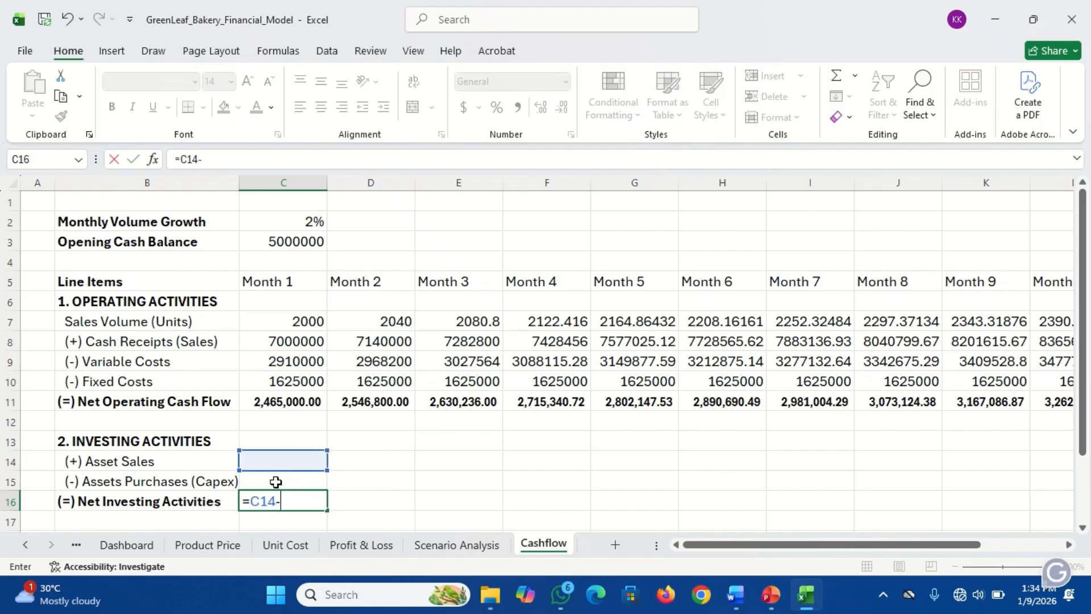
left_click(275, 483)
key("Return")
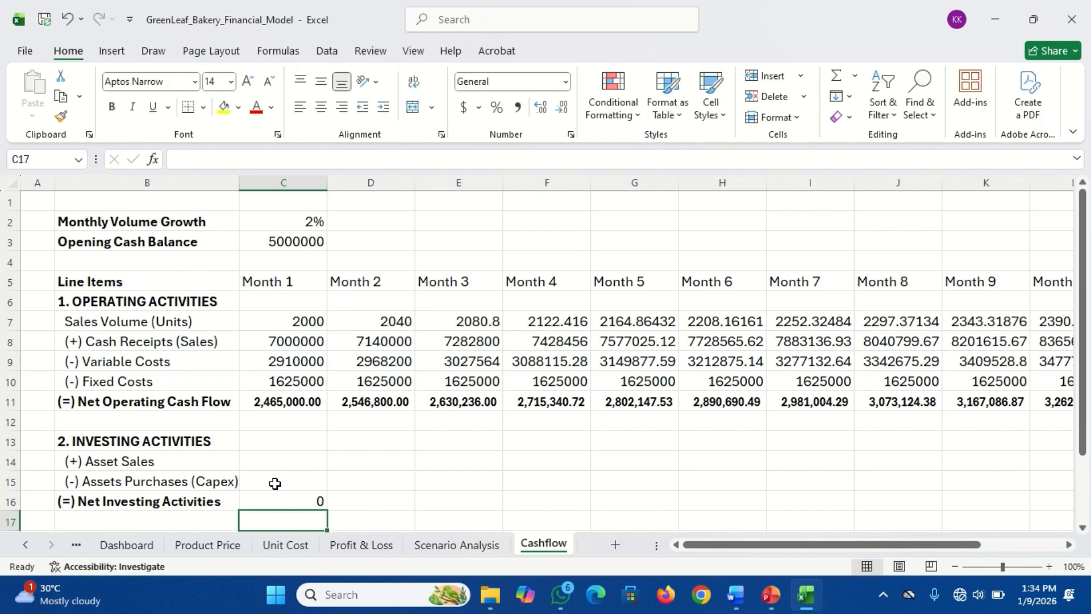
Fill the net investing formula from C16 across to Month 12 in N16.
left_click(285, 501)
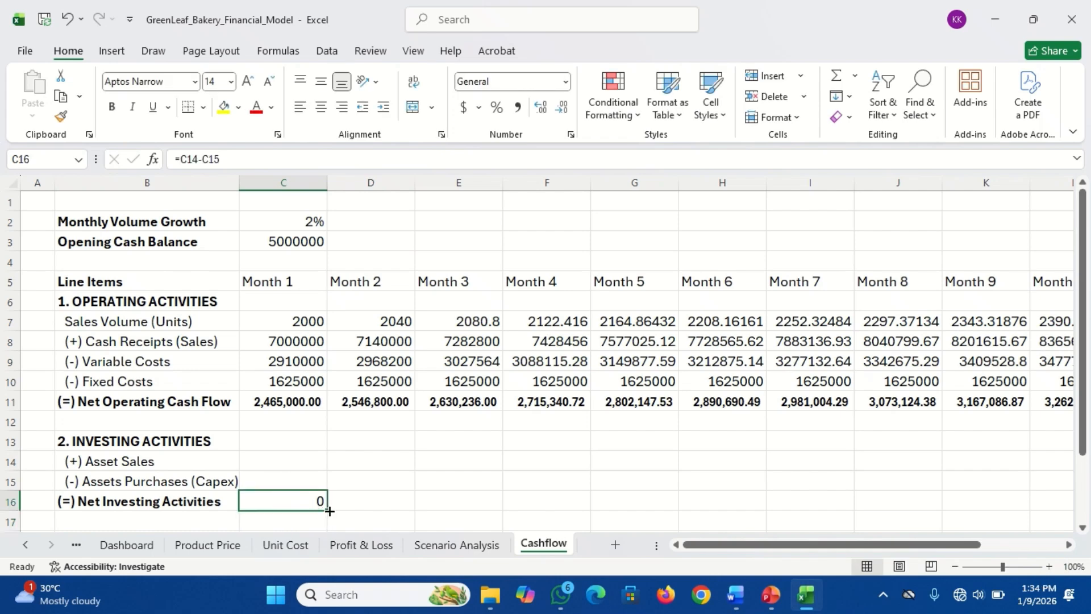
left_click_drag(329, 511, 1087, 491)
left_click_drag(997, 507, 990, 509)
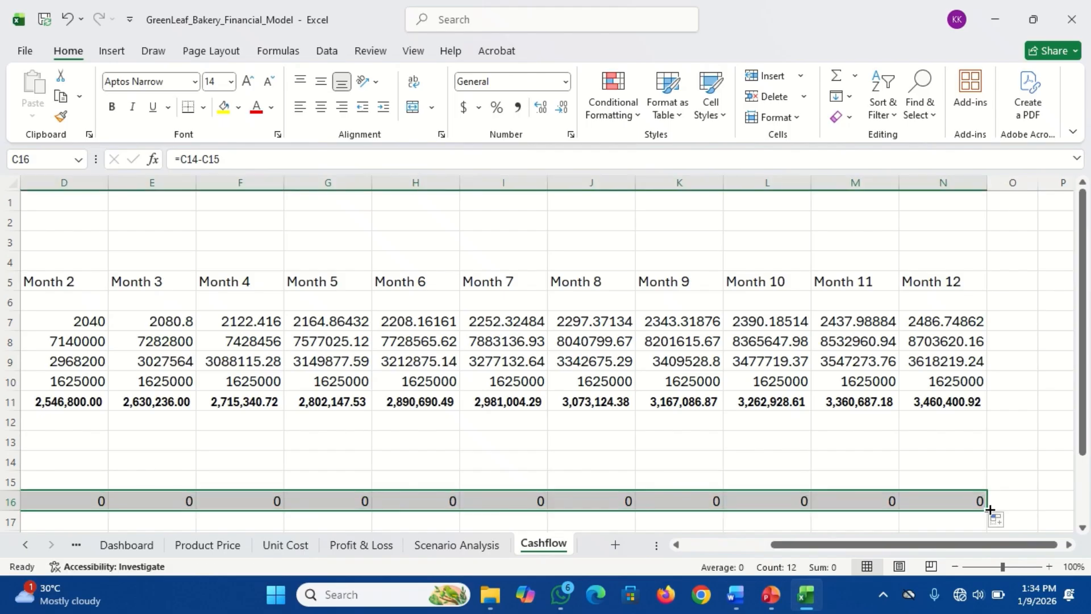
Enter the section heading "3. FINANCING ACTIVITIES" in B18 and make it bold.
key("Left")
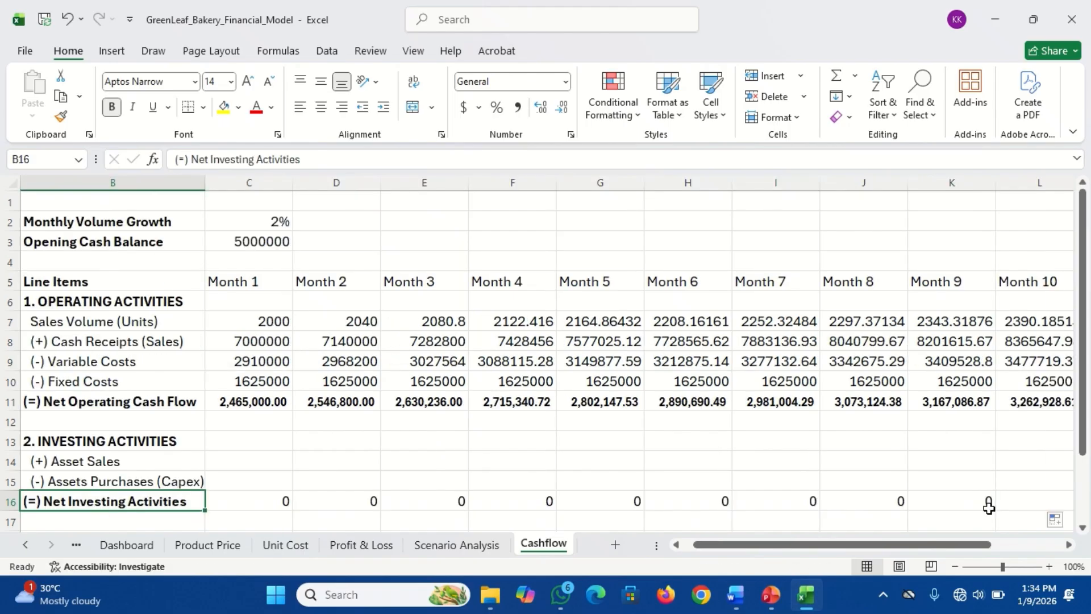
key("Down")
key("Down")
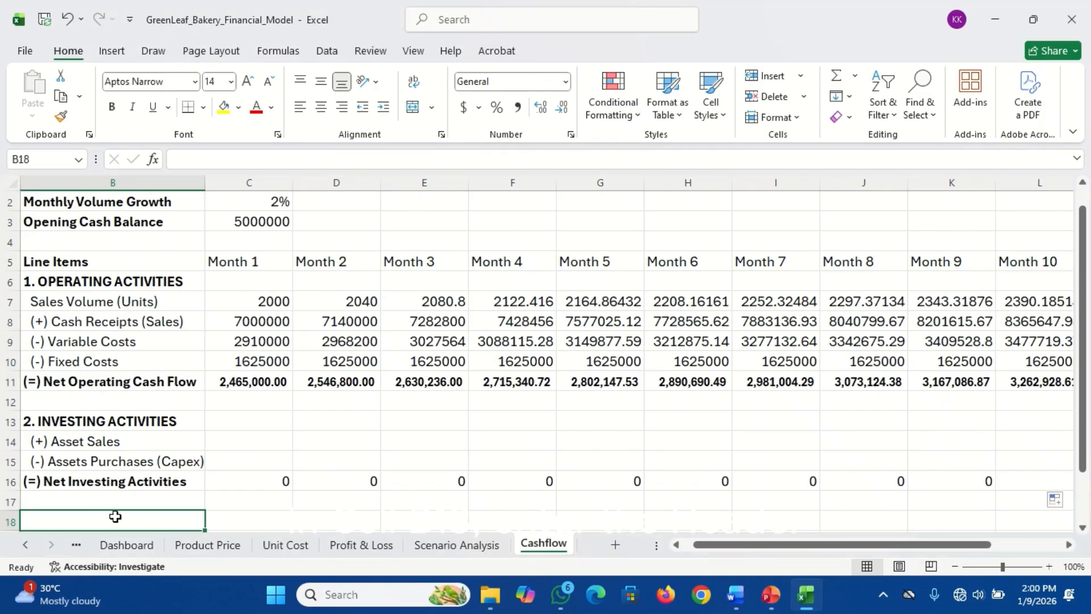
type("3. FINANCI")
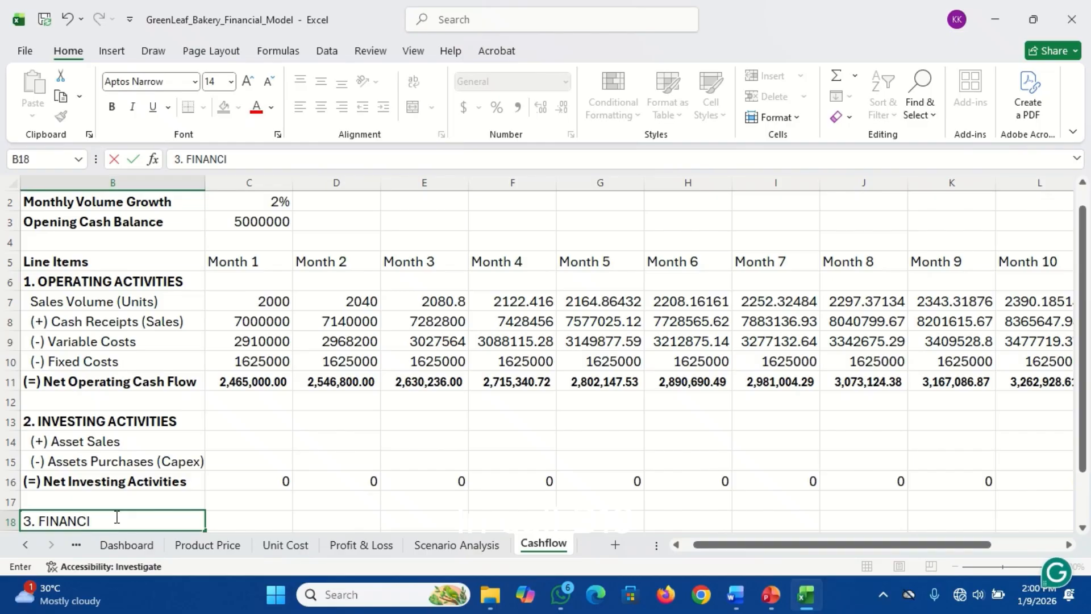
type("NG ACTIVITIES")
key("Return")
key("Up")
key("ctrl+b")
key("Down")
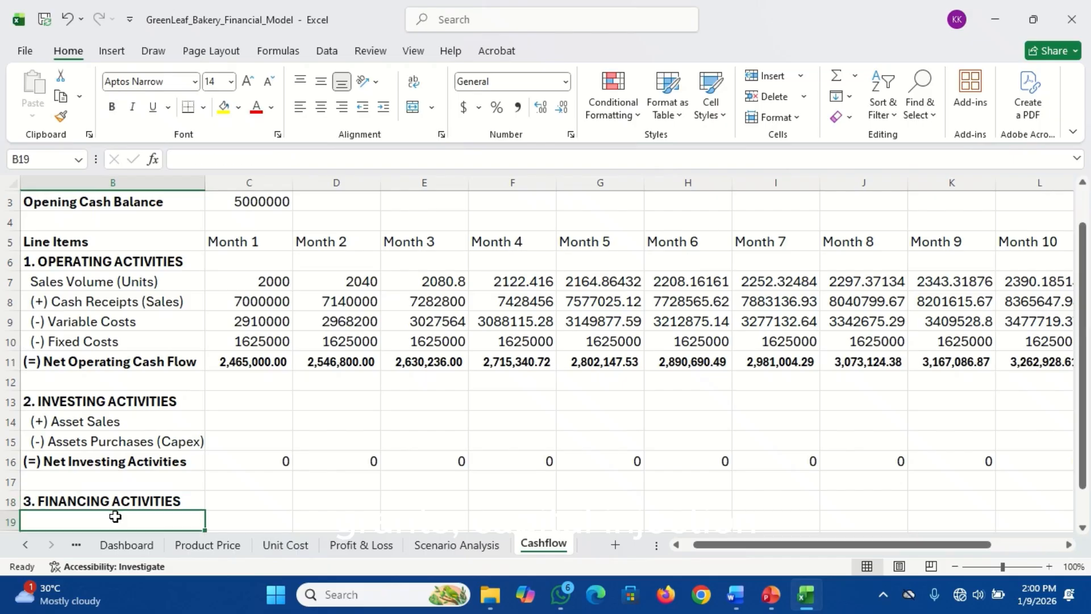
Enter the line items "(+) Capital Injections" in B19 and "(-) Loan Repayments" in B20.
type("(")
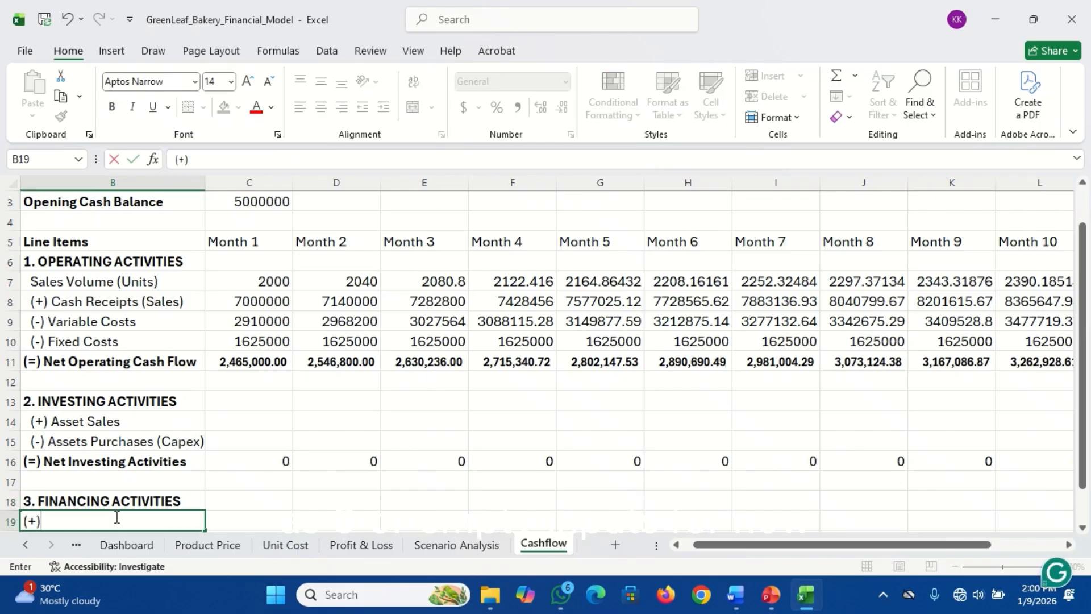
type("+) Capital I")
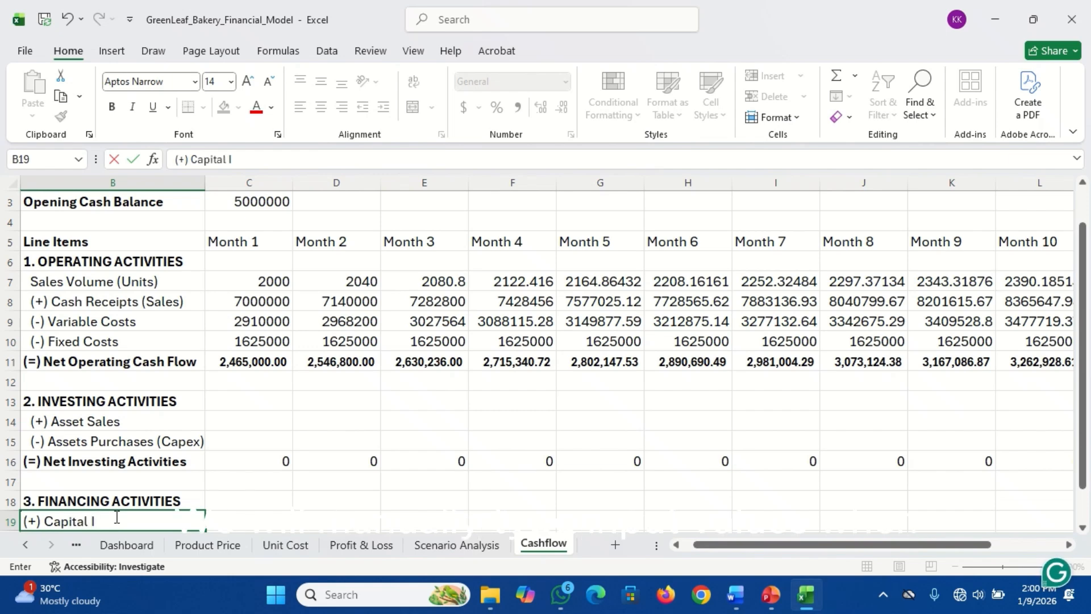
type("njection")
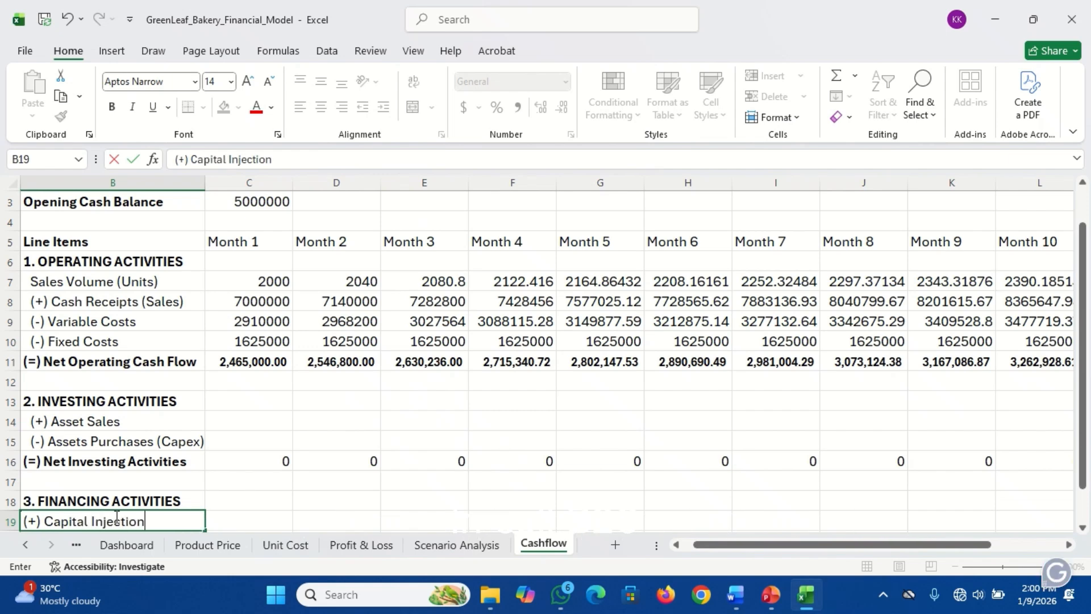
key("Return")
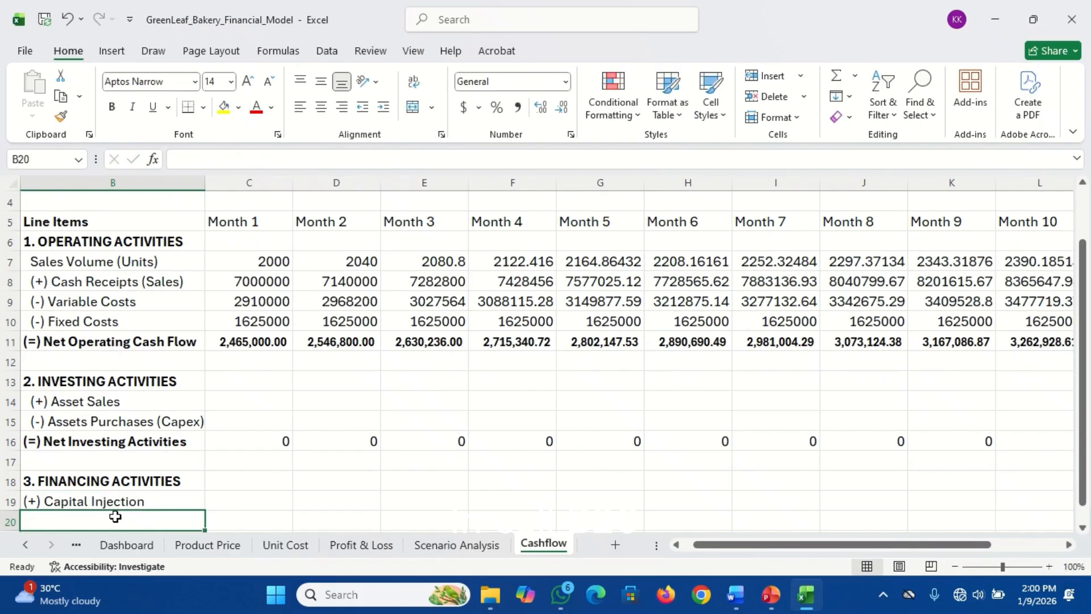
type("(-) Loan")
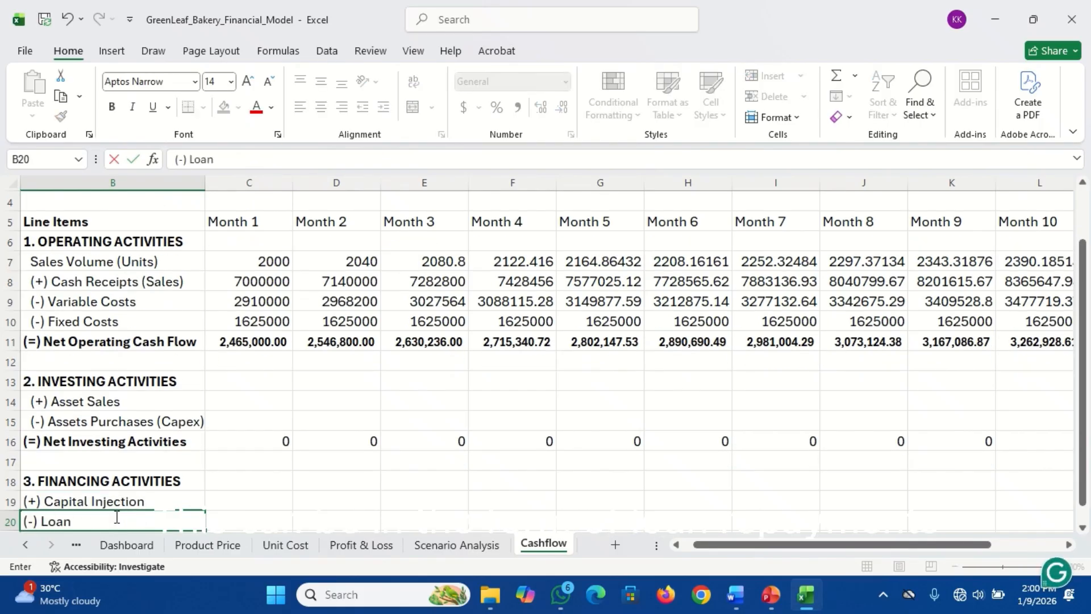
type(" Repayments")
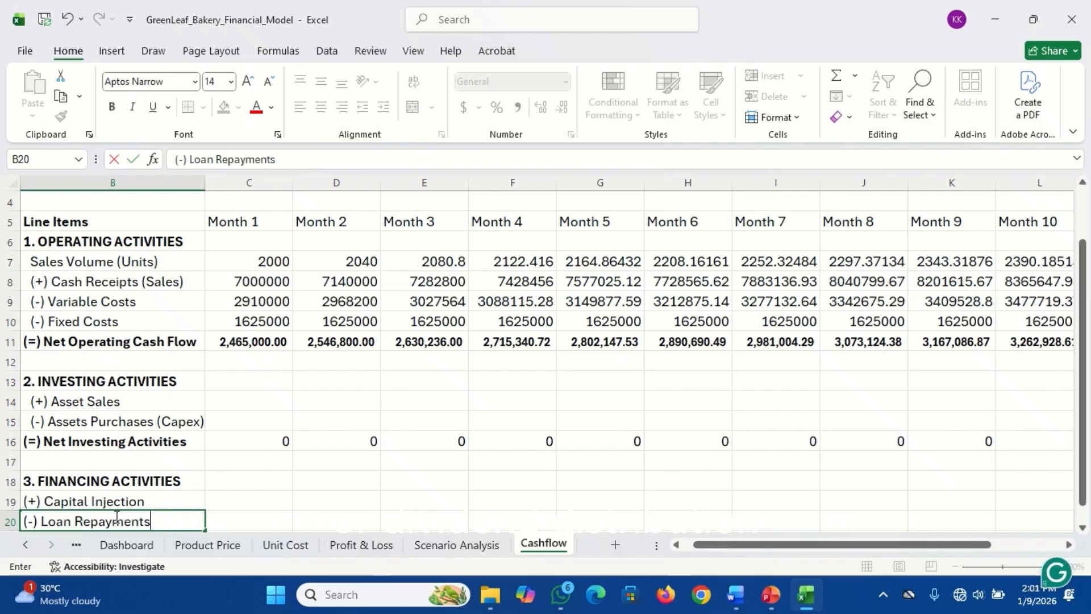
key("Return")
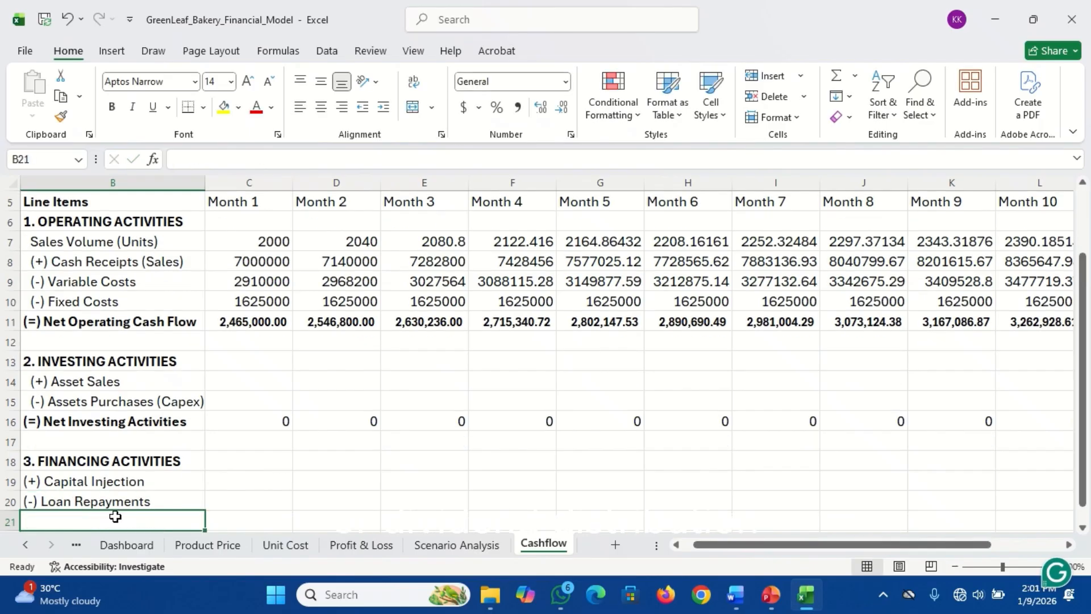
double_click(145, 481)
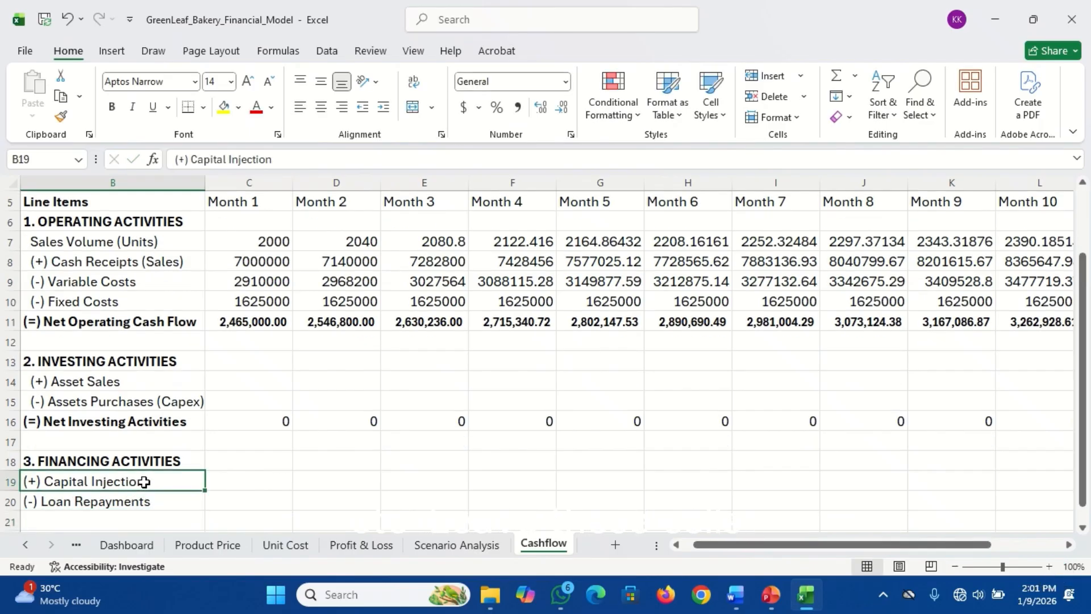
type("s")
key("Return")
key("Return")
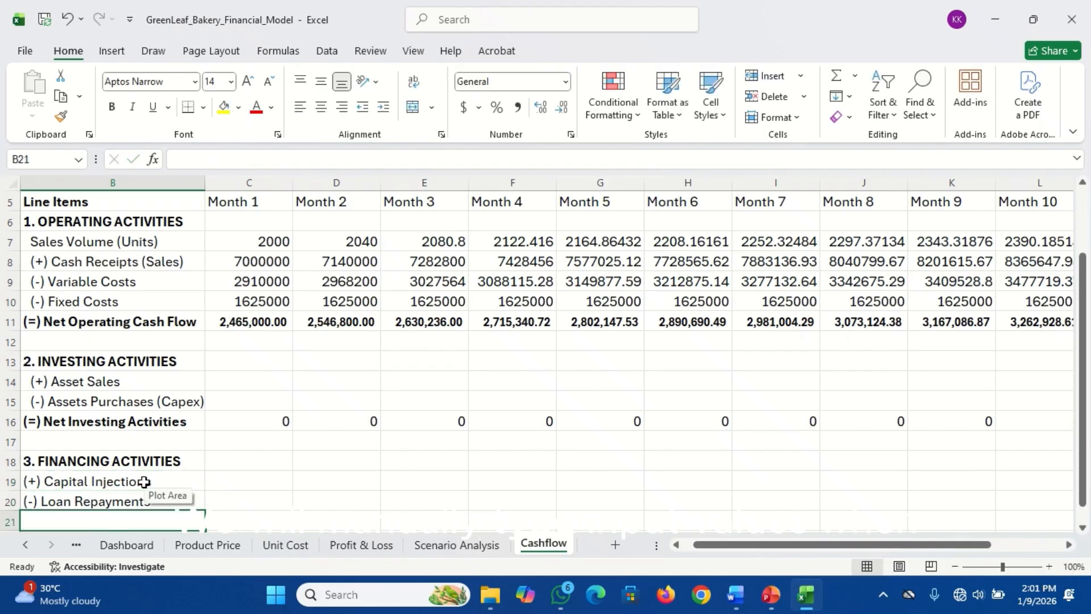
Enter the label "(=) Net Investing Cash Flow" in B21 and make it bold.
type("(=)")
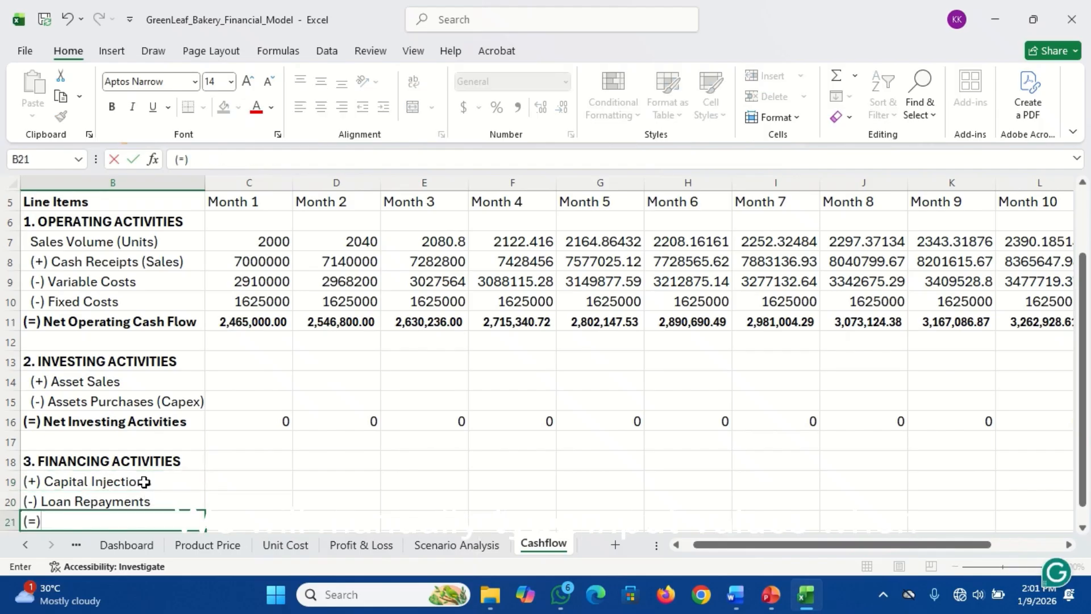
type(" N")
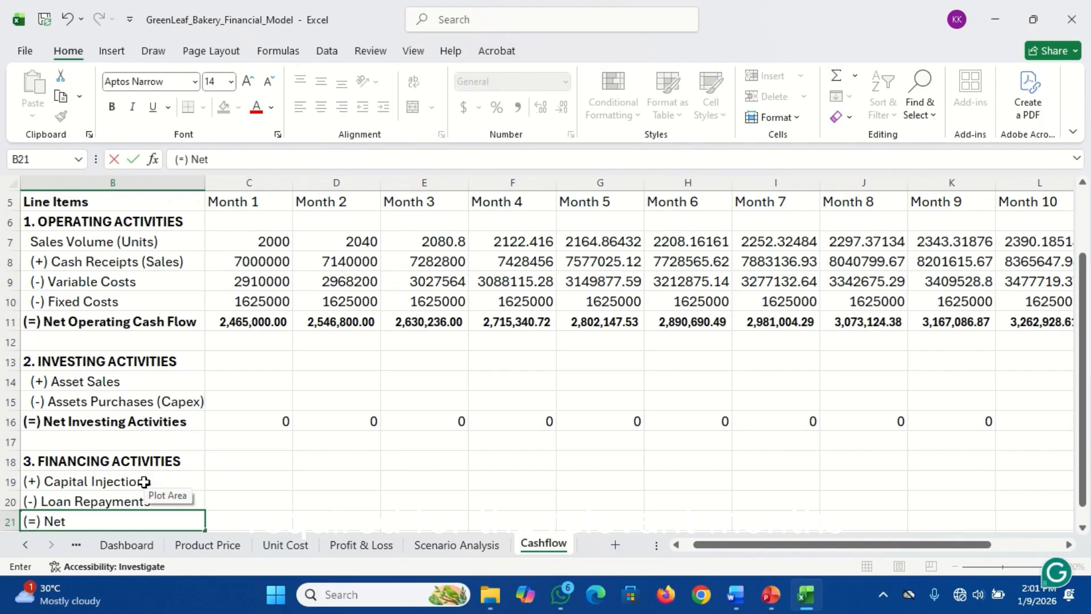
type("et ")
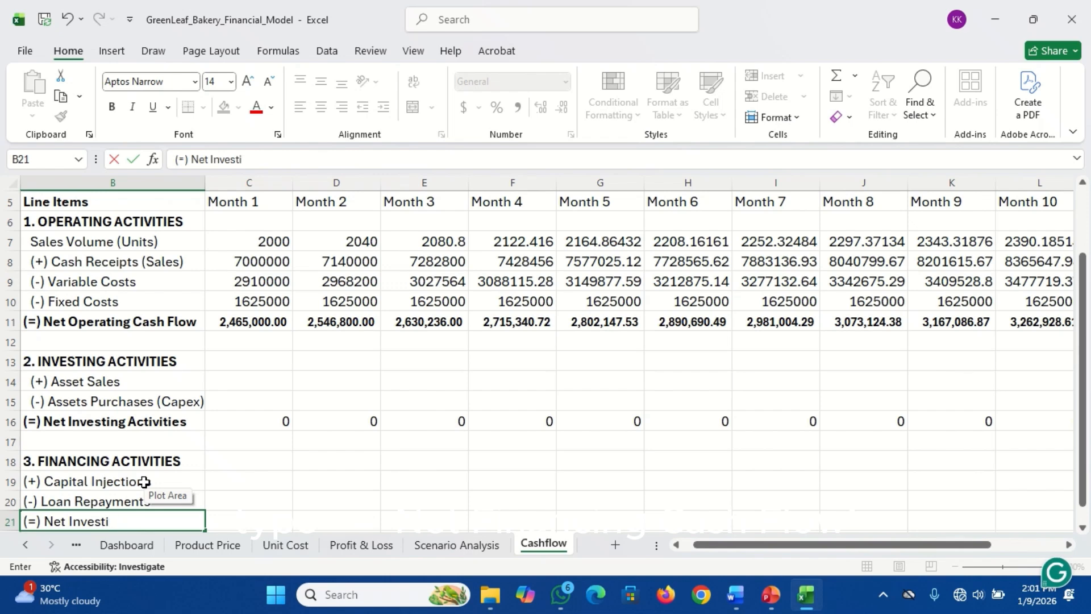
type("Investig")
key("BackSpace")
type("ng Cash Flow")
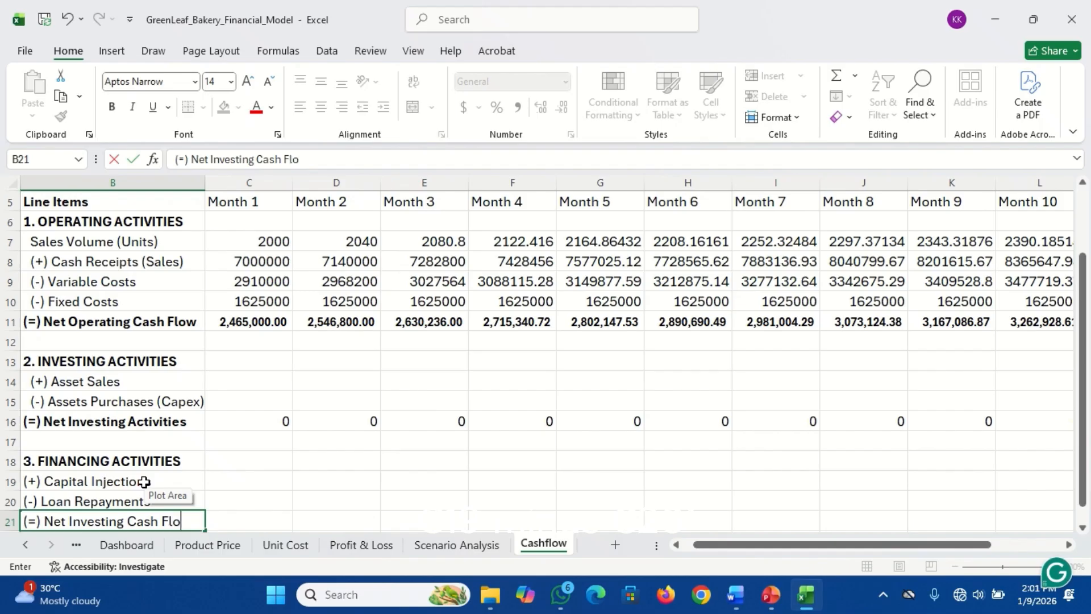
key("Return")
key("Up")
key("ctrl+b")
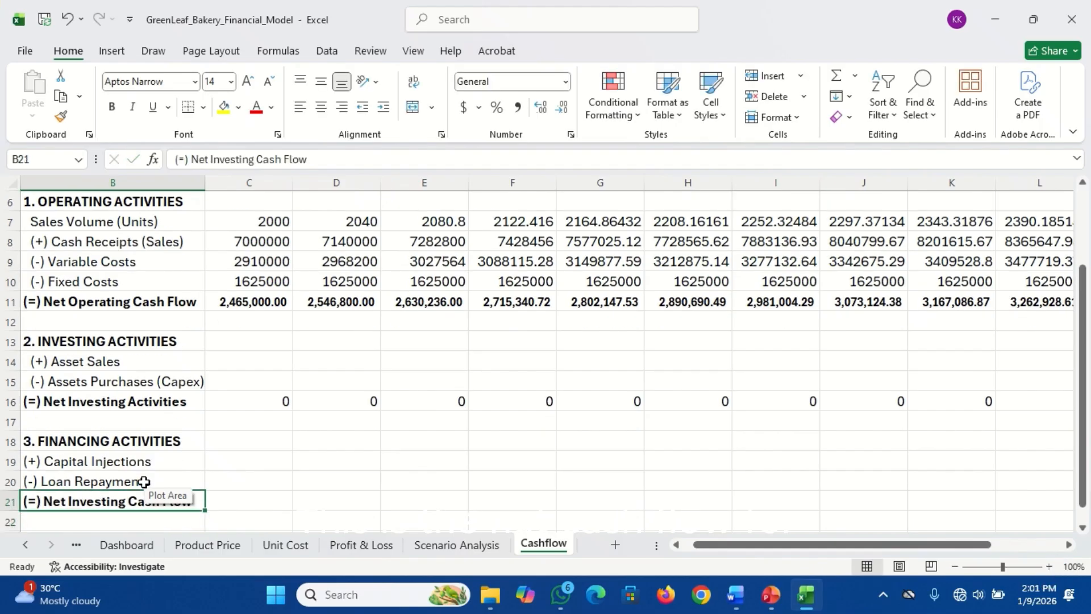
Change the investing total label in B16 to "(=) Net Investing Cash Flow".
double_click(121, 401)
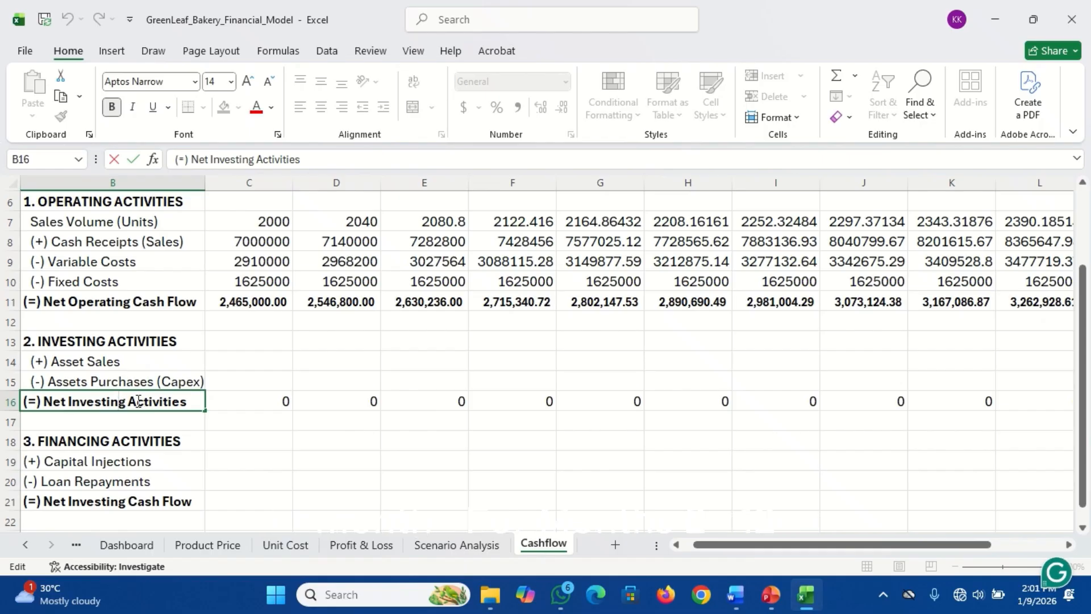
double_click(138, 401)
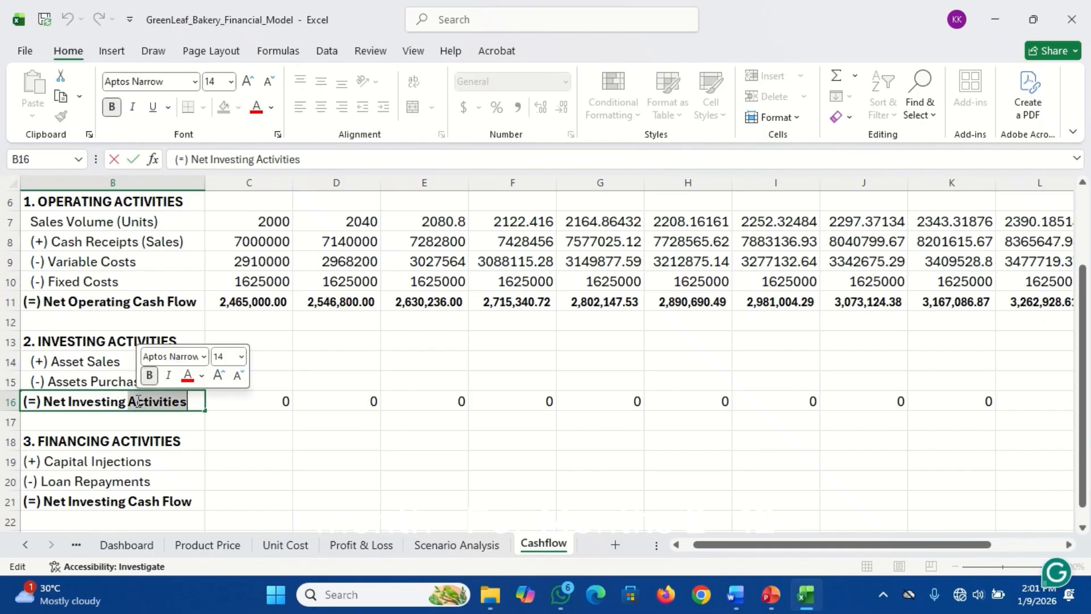
type("Cash ")
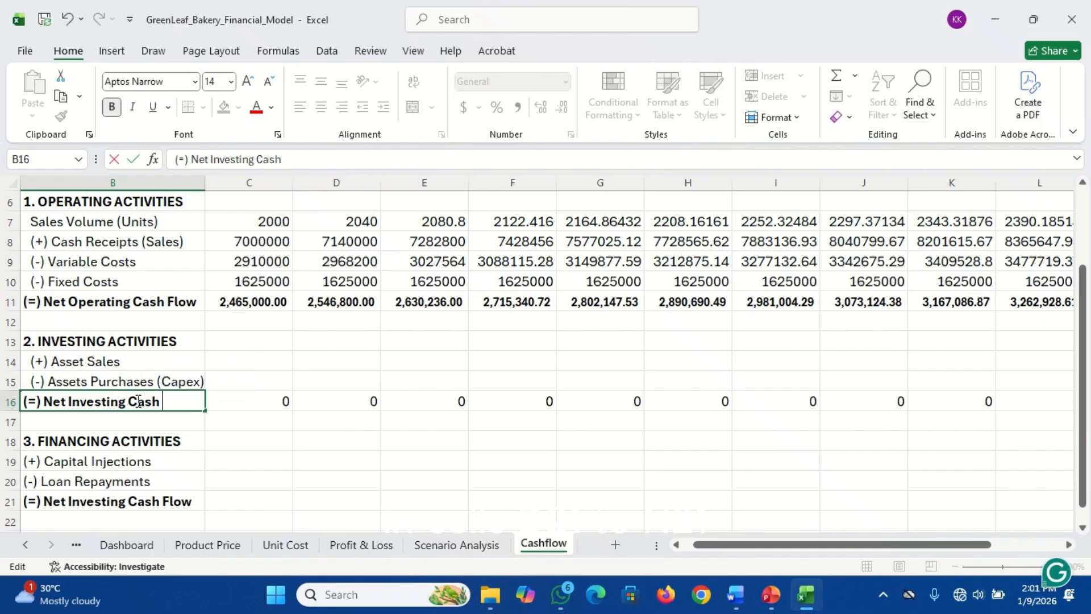
type("Flow")
key("Return")
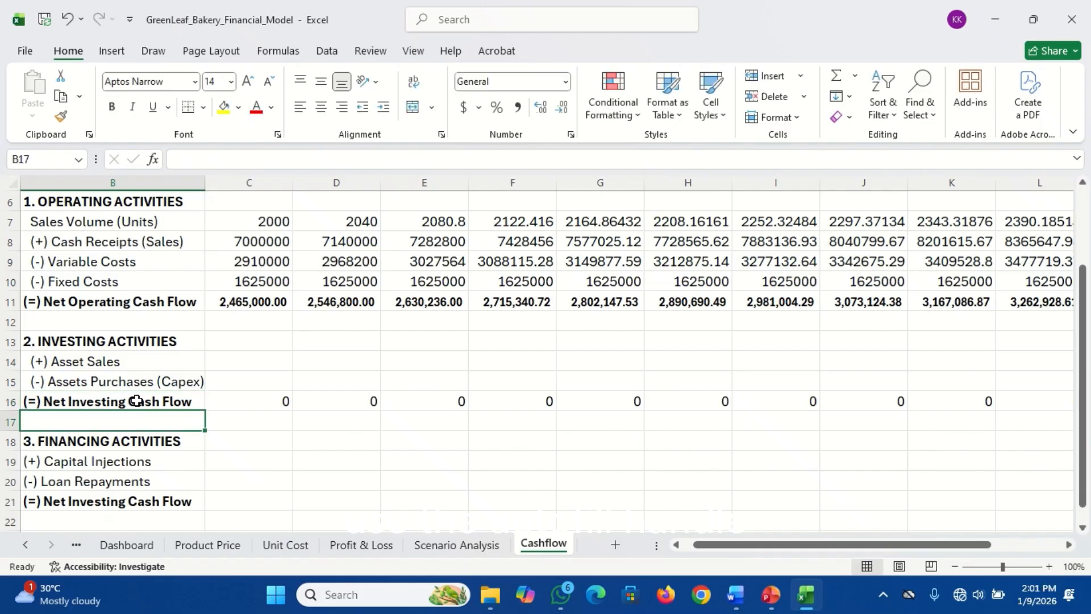
Correct the financing total label in B21 to "(=) Net Financing Cash Flow".
double_click(91, 502)
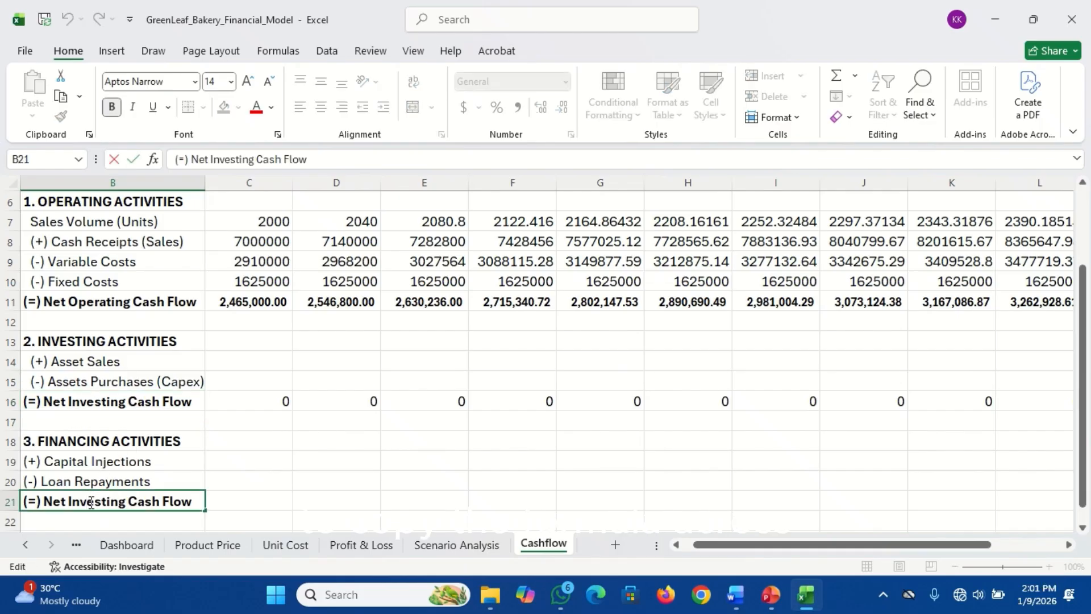
double_click(91, 502)
type("Financ")
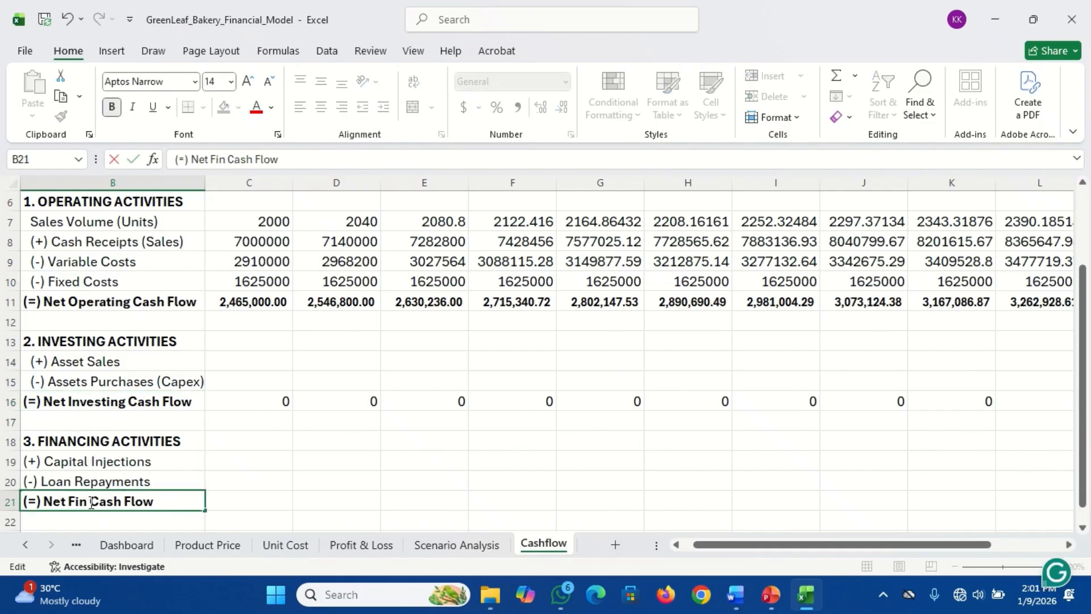
type("ing")
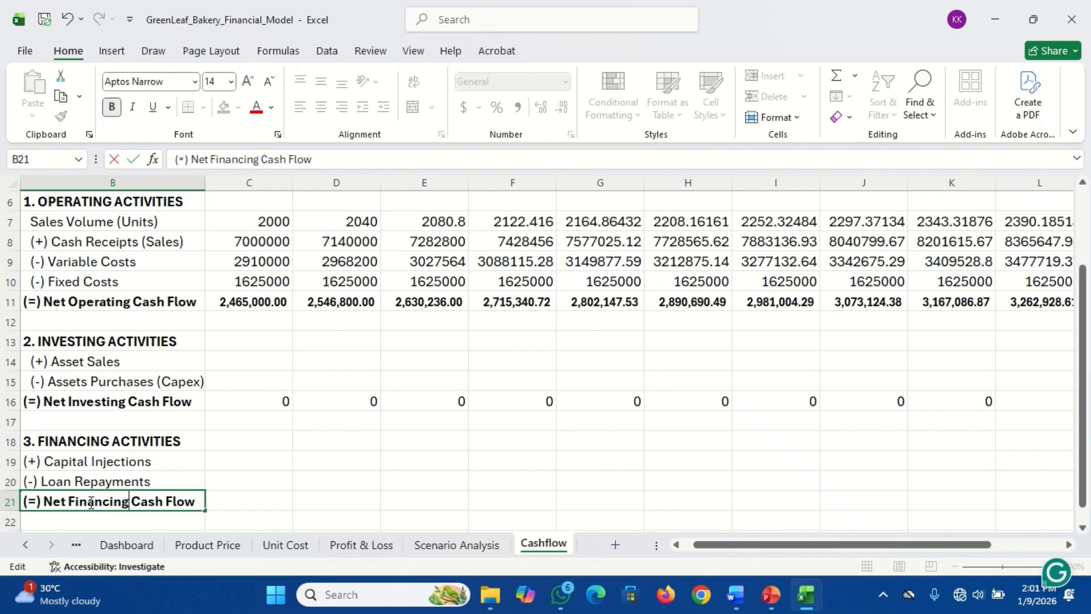
key("Return")
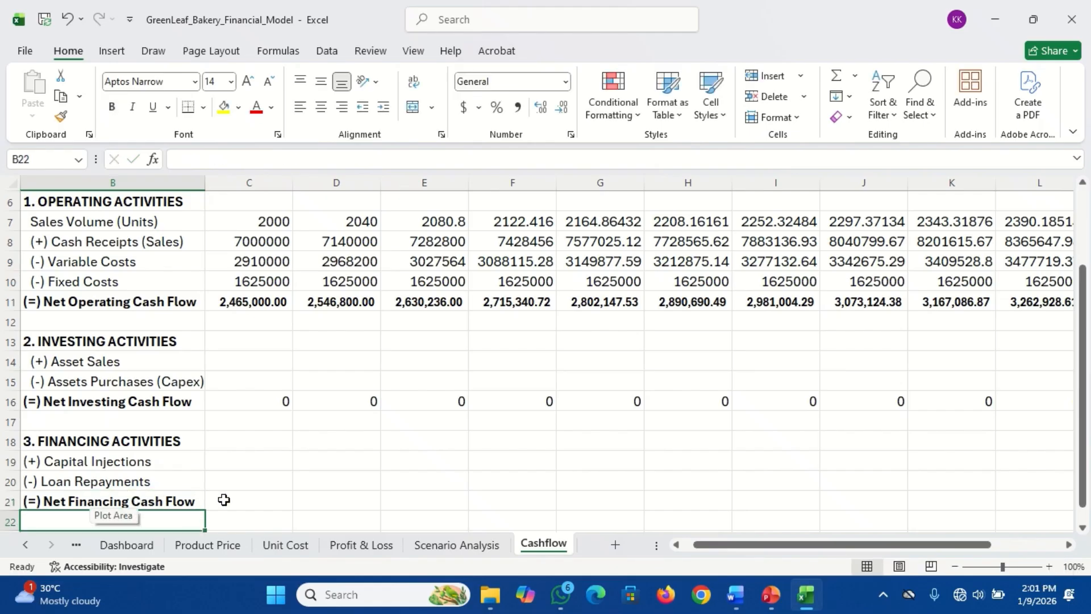
Calculate Month 1 net financing cash flow in C21 as capital injections minus loan repayments with the formula =C19-C20.
left_click(245, 501)
type("=")
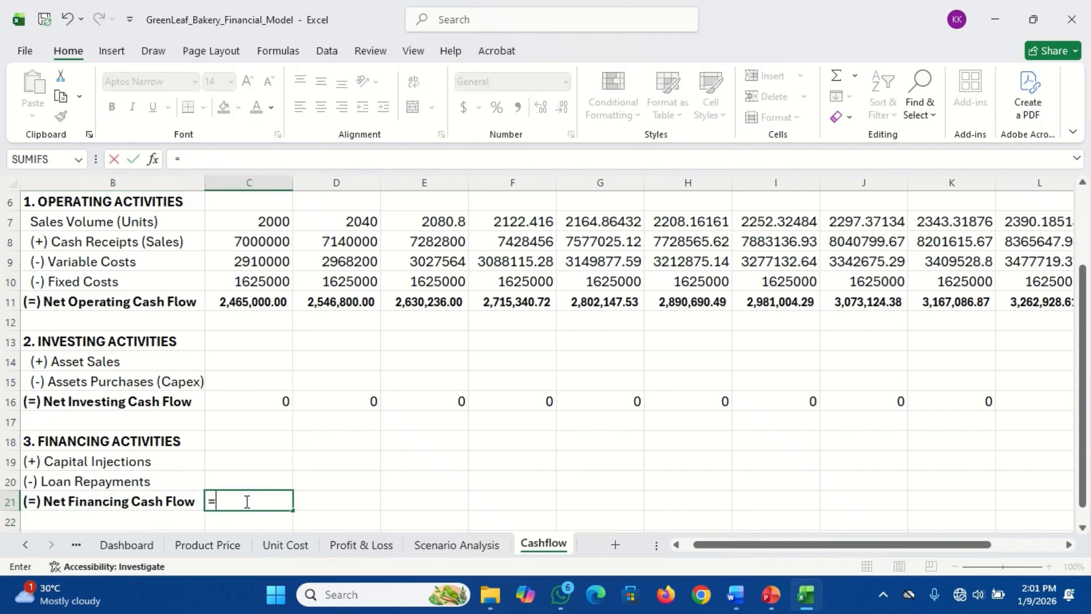
left_click(249, 458)
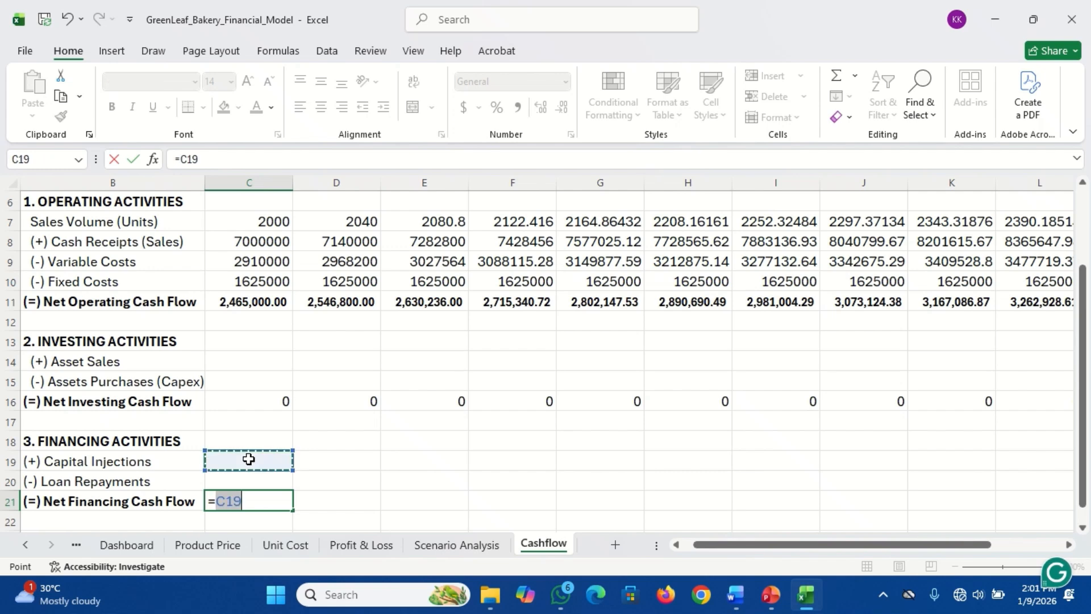
type("-")
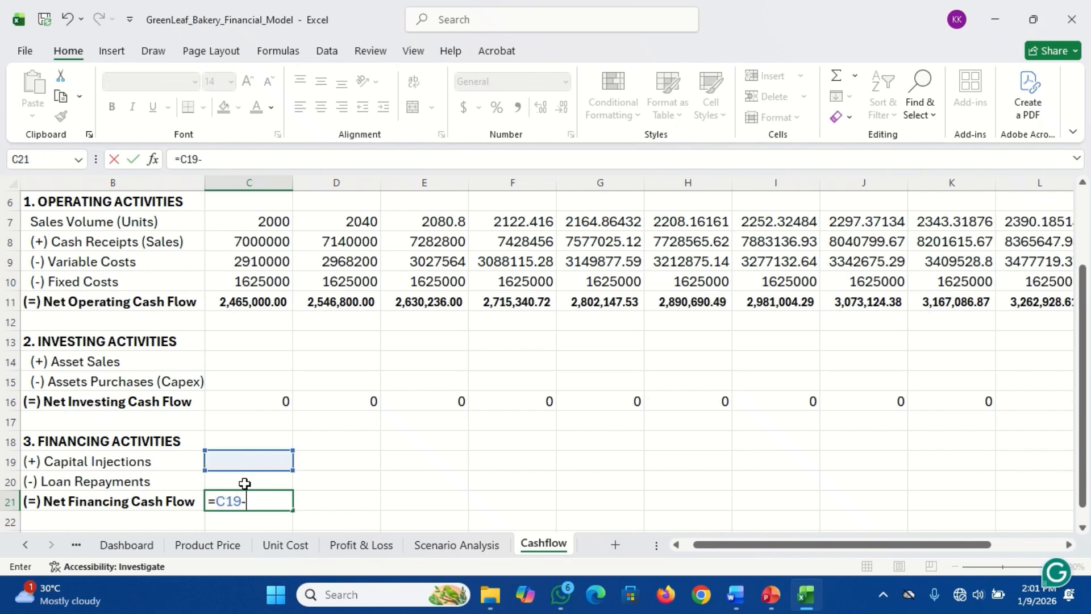
left_click(244, 482)
key("Return")
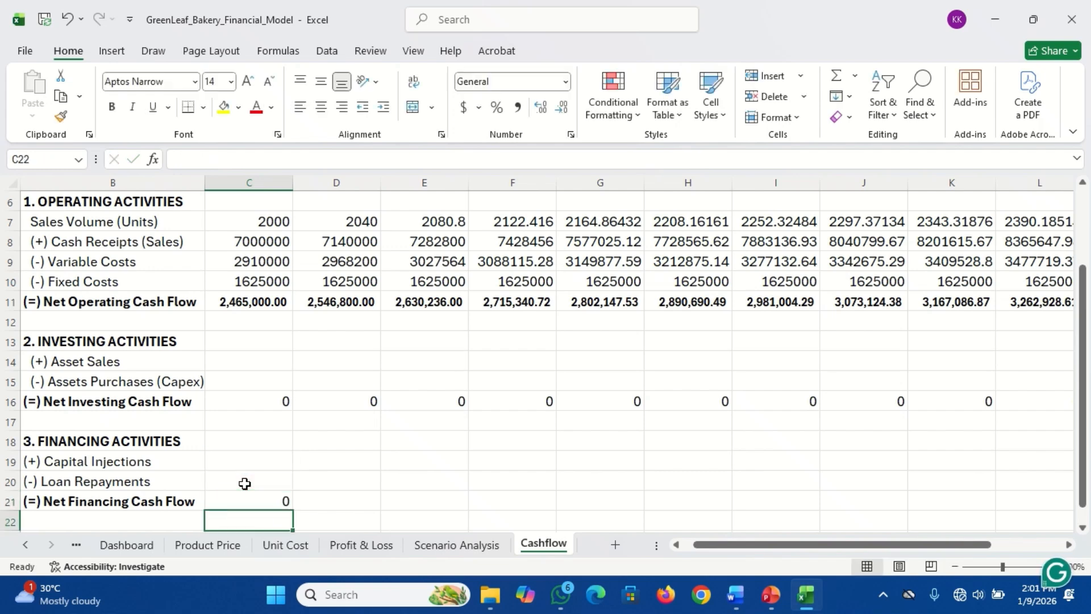
Fill the net financing cash flow formula from C21 across the remaining months to N21.
left_click(262, 504)
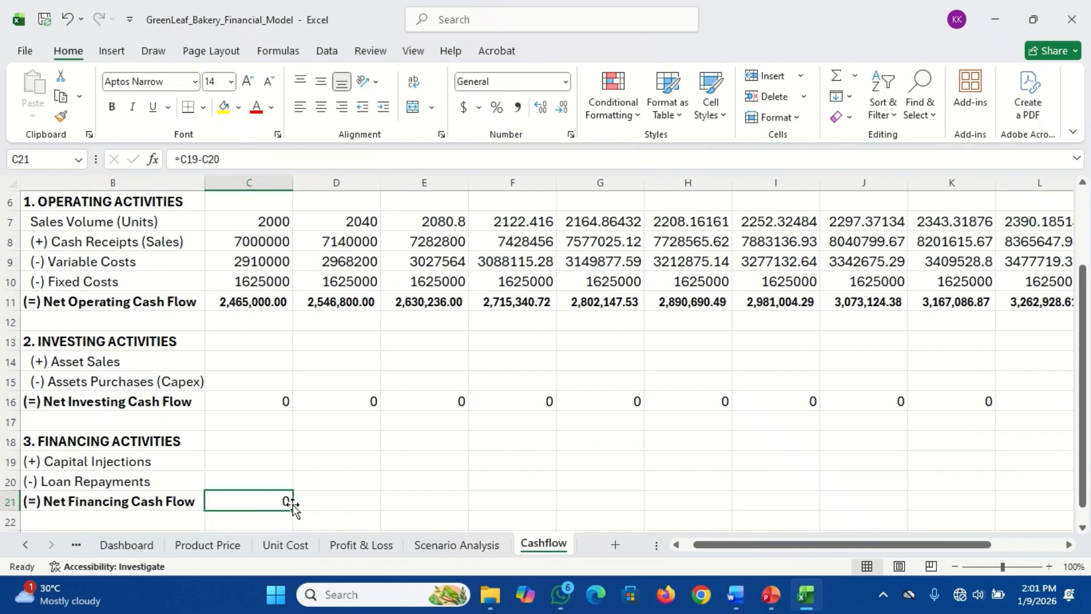
left_click_drag(293, 509, 1082, 488)
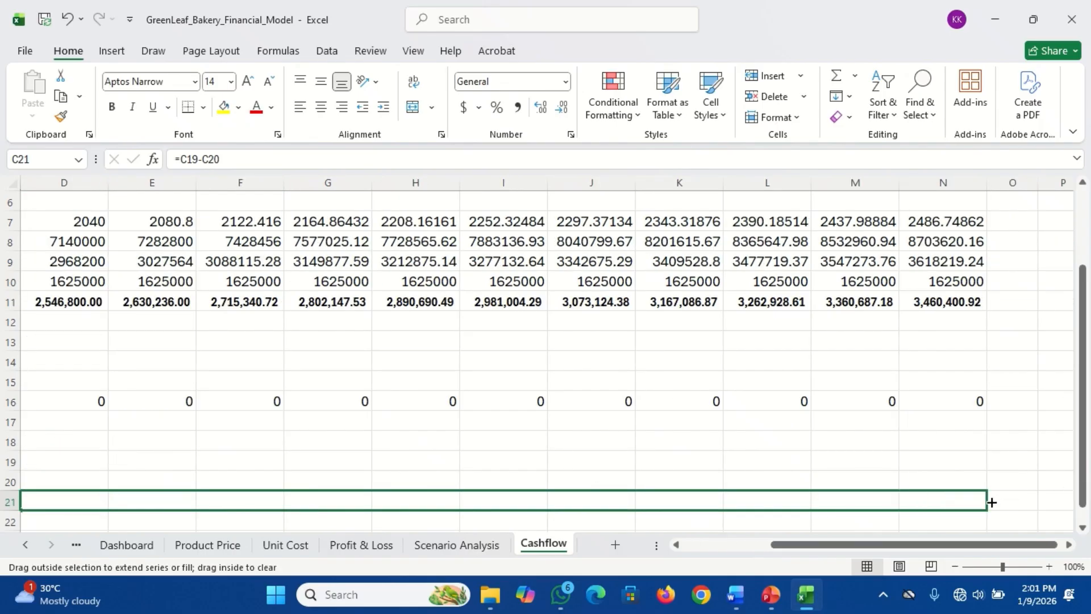
left_click_drag(991, 503, 989, 502)
key("Left")
key("Left")
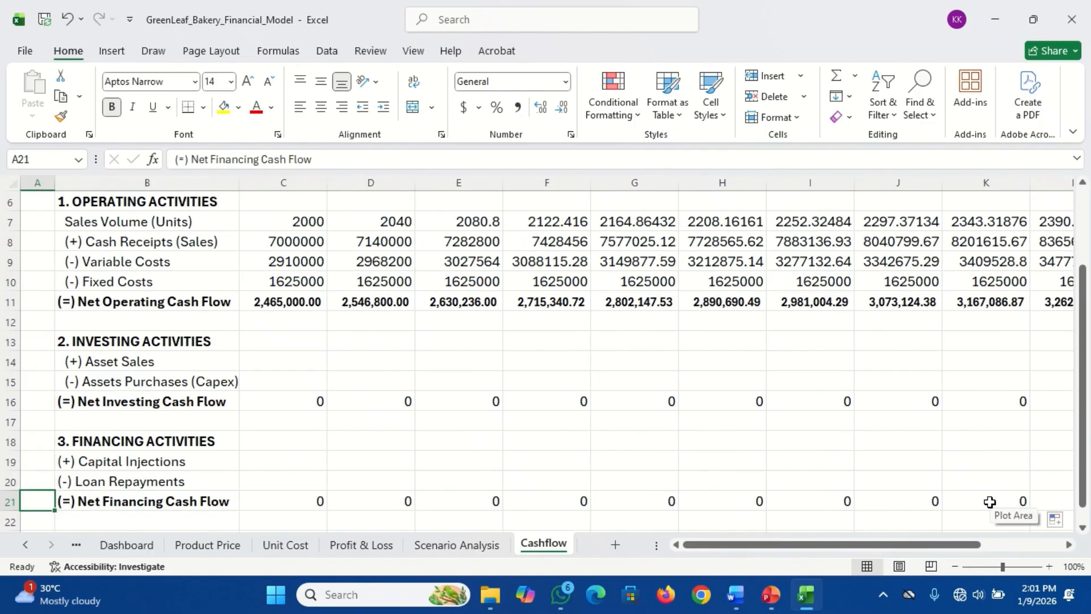
Enter the section heading "4. CASH BALANCES" in B23 and make it bold.
key("Down")
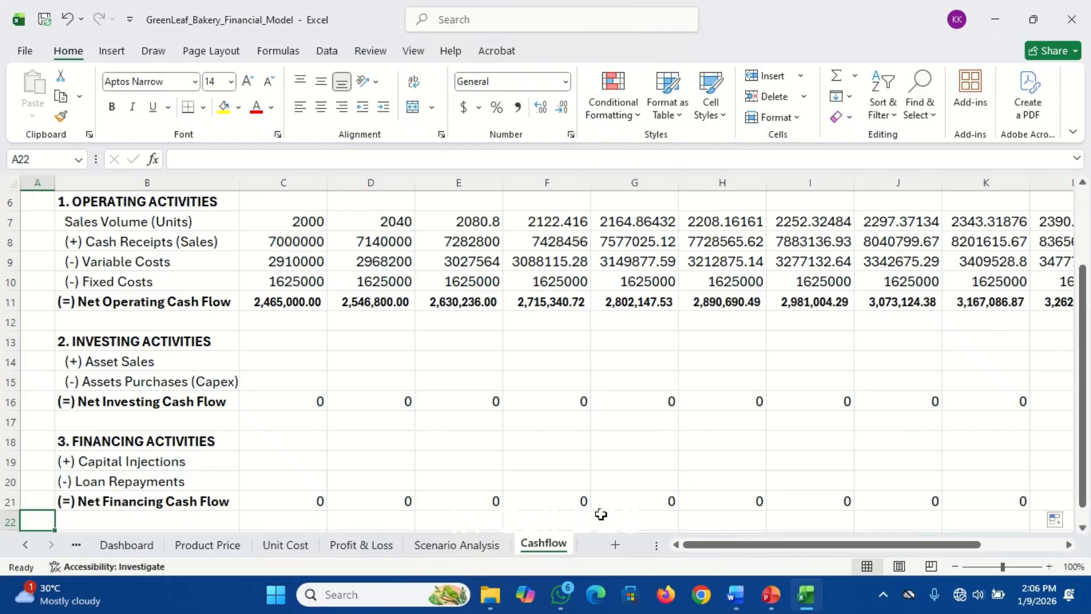
key("Down")
key("Down")
key("Right")
key("Up")
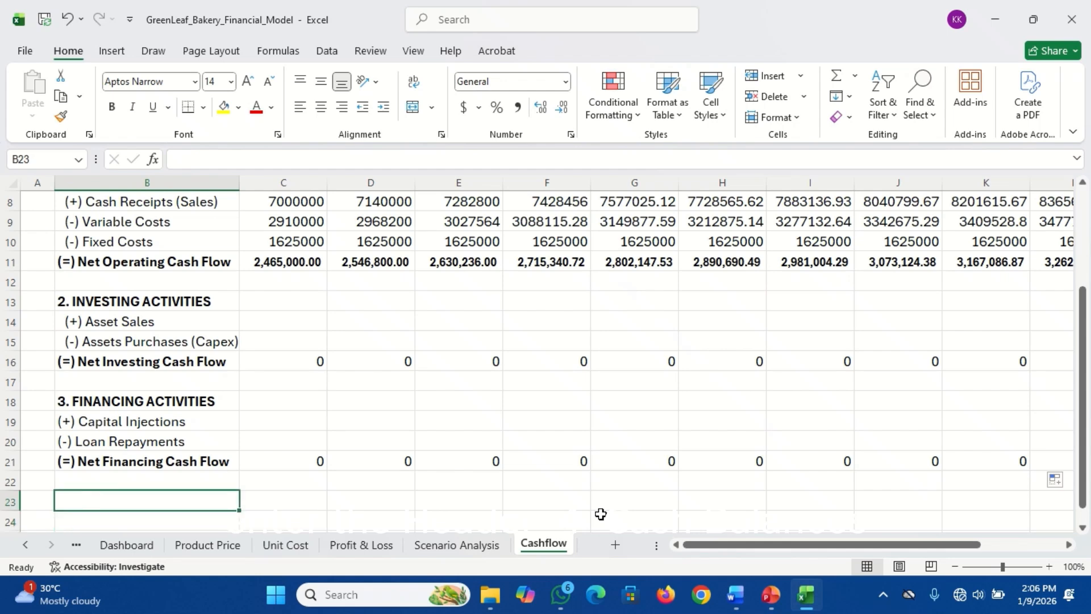
type("4")
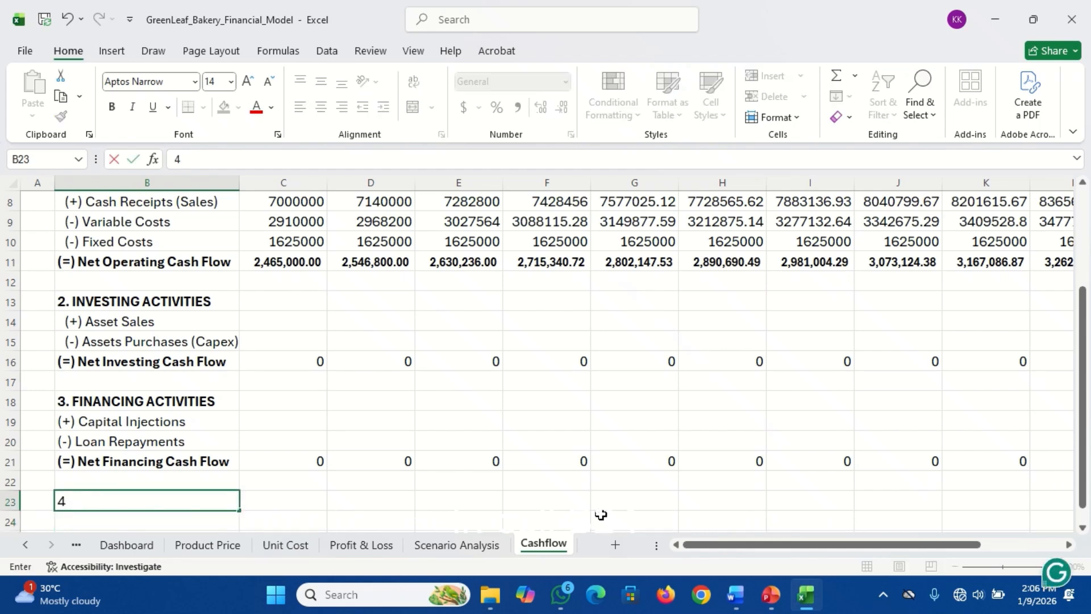
type(". CASH BALANC")
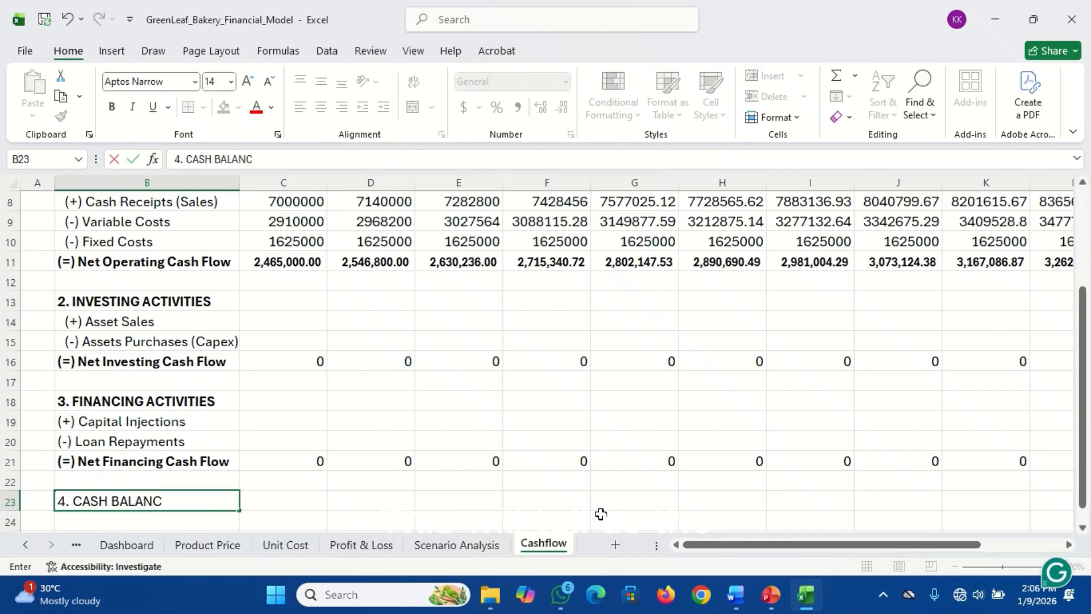
type("ES")
key("Return")
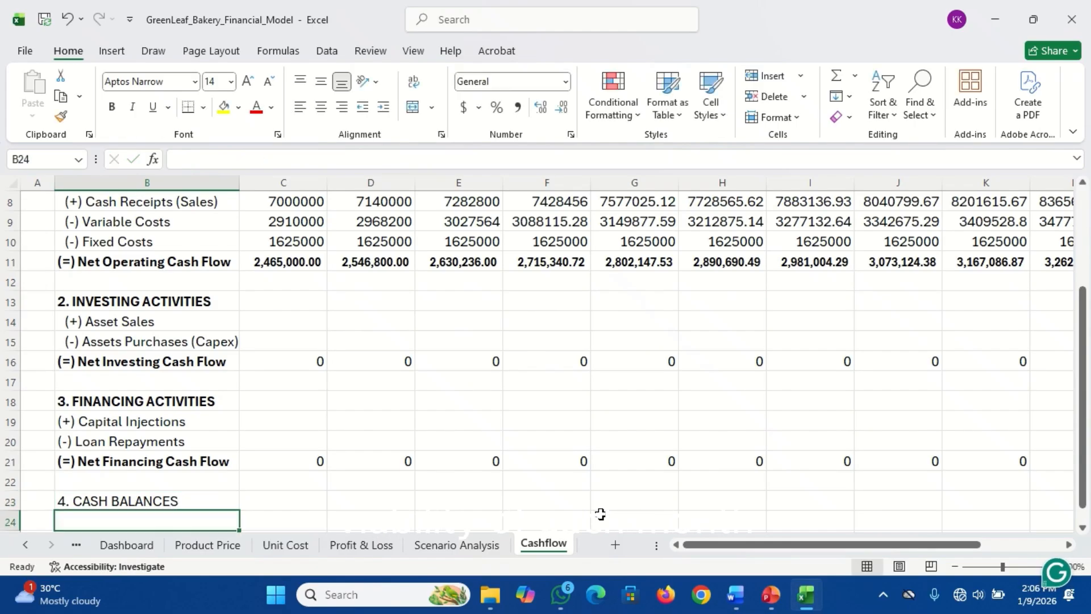
key("Up")
key("ctrl+b")
key("Down")
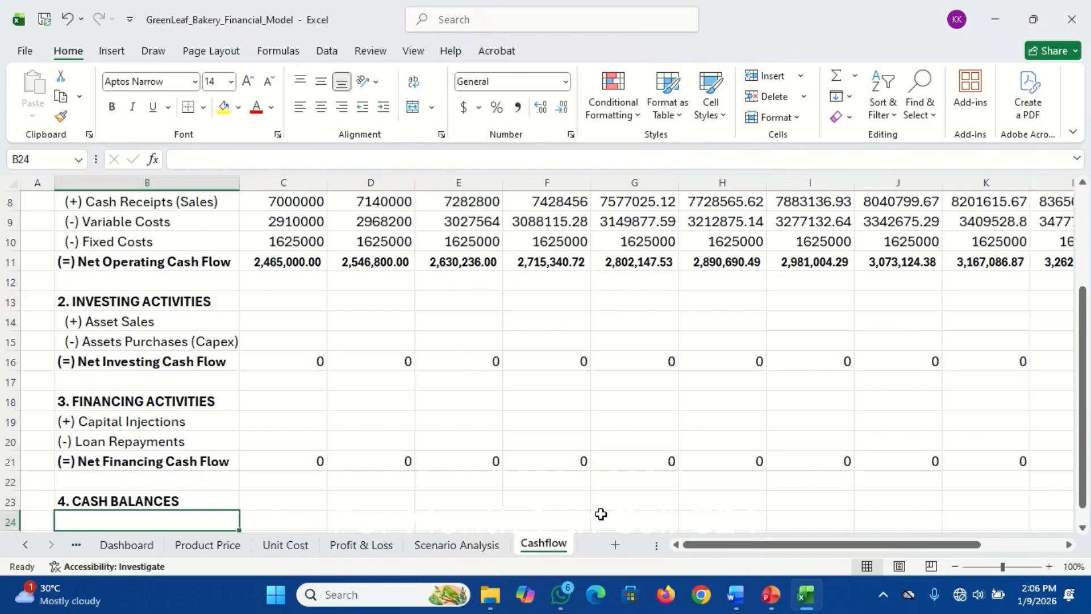
Enter the line items "Net Cash Flow", "Opening Balance" and "Closing Balance" in B24 to B26.
type("Net Cash Flow")
key("Return")
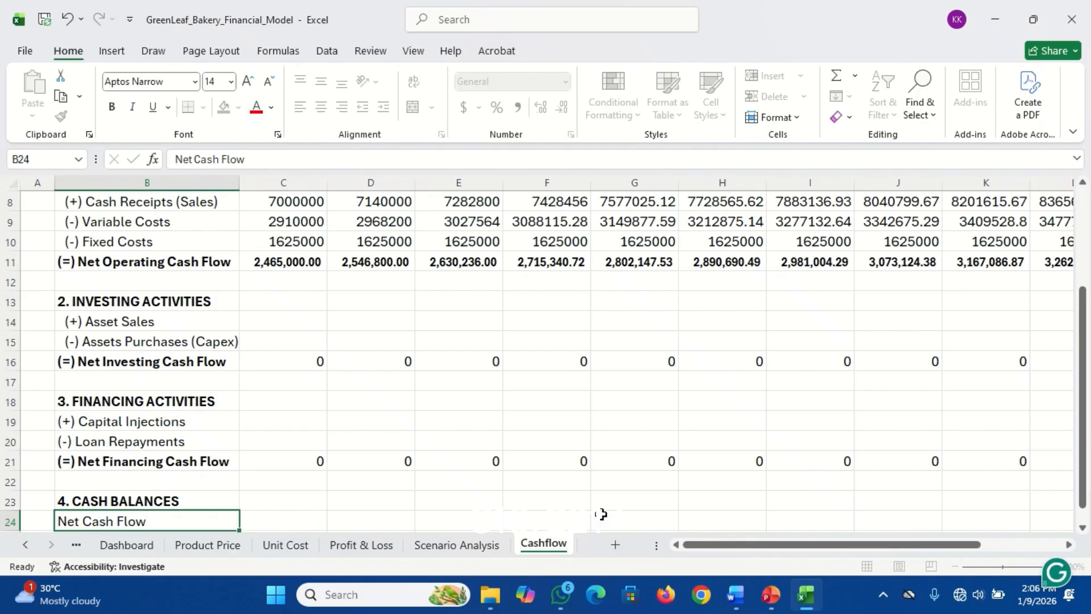
type("Openin")
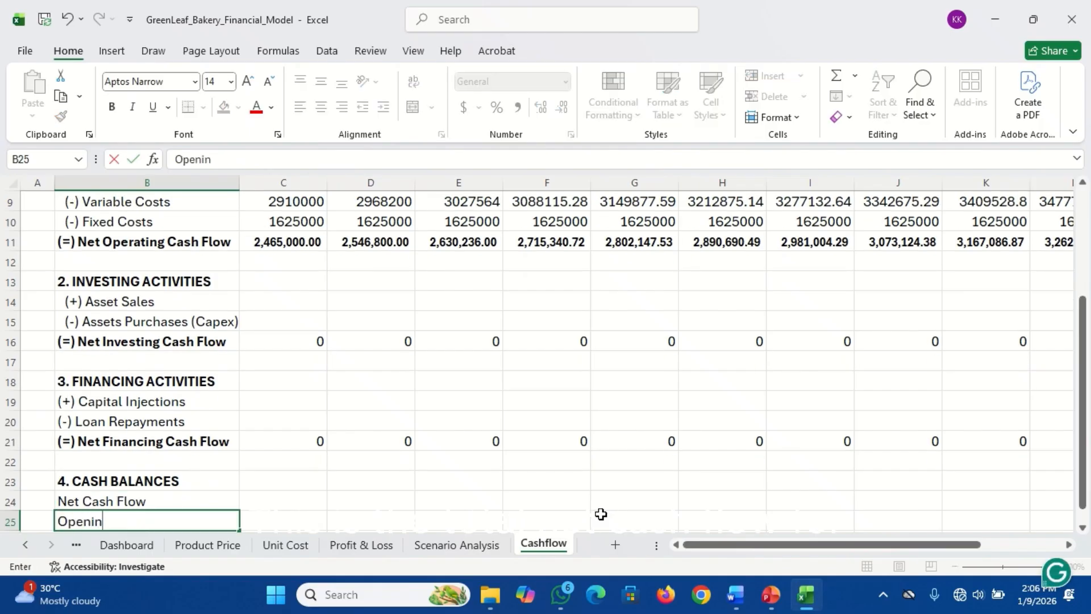
type("g Balance")
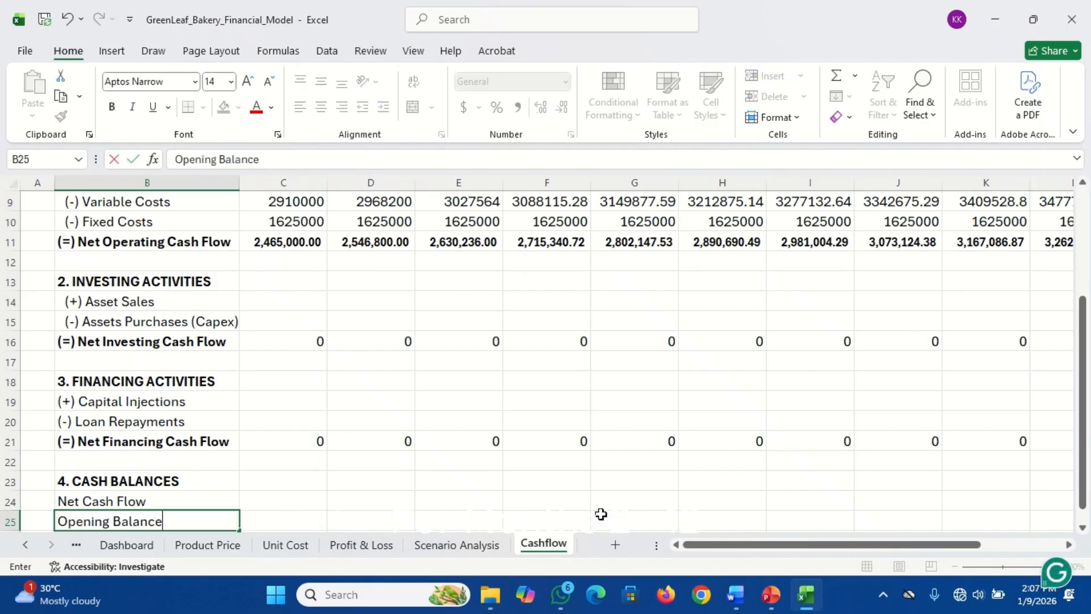
key("ctrl+Return")
key("Return")
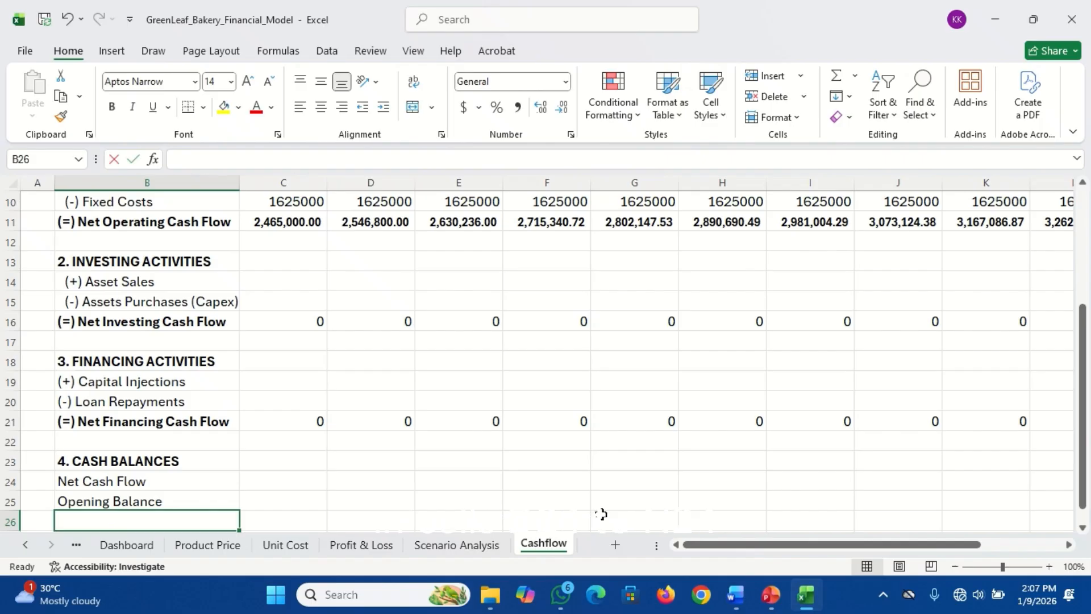
type("Closing Balance")
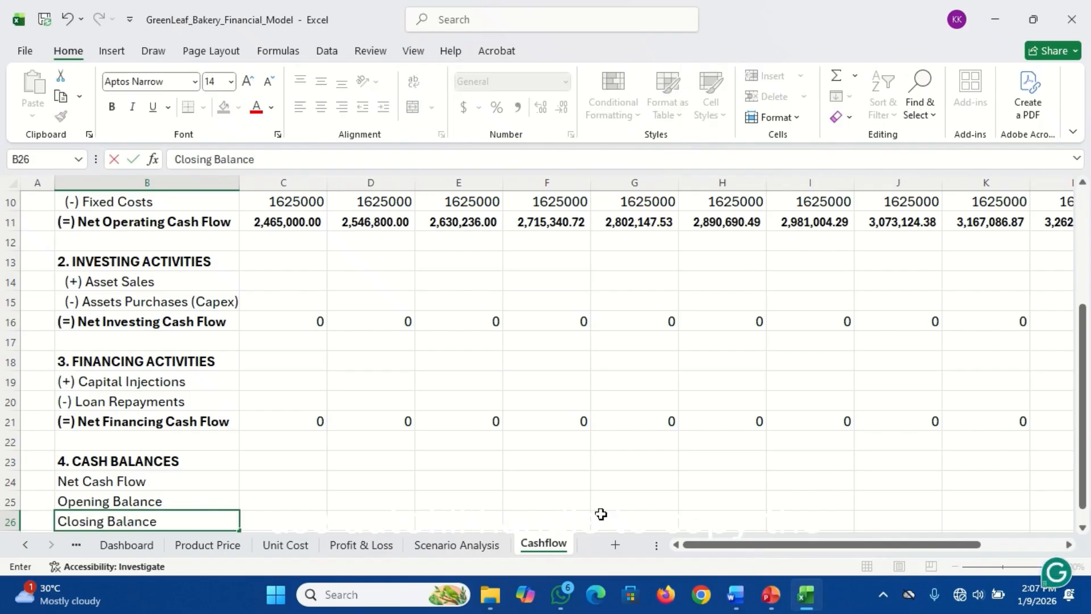
key("Tab")
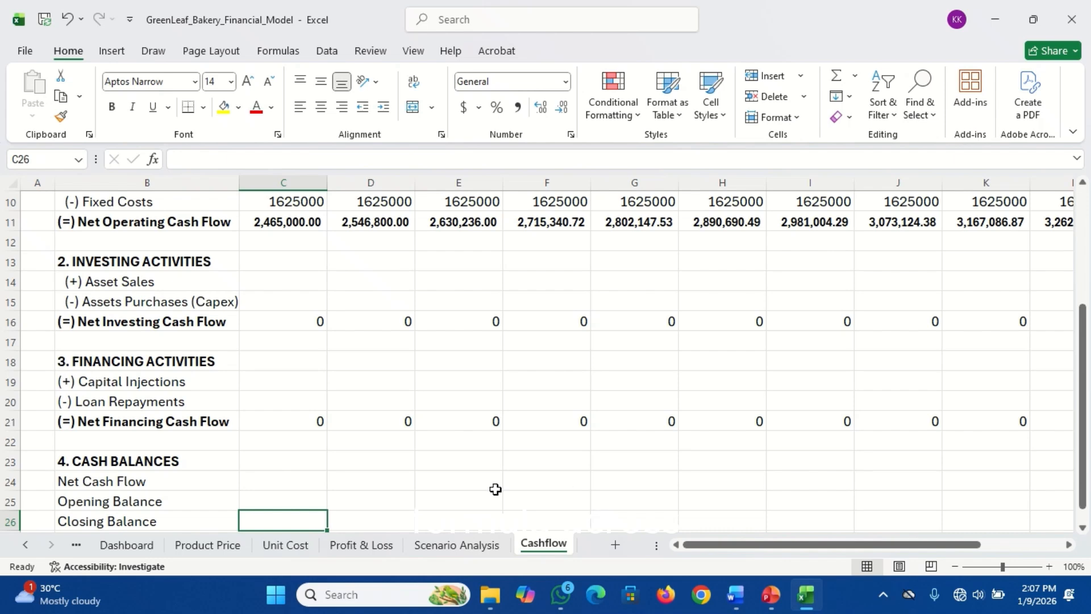
Calculate Month 1 net cash flow in C24 from the three activity totals with the formula =SUM(C11,C16,C21).
left_click(287, 478)
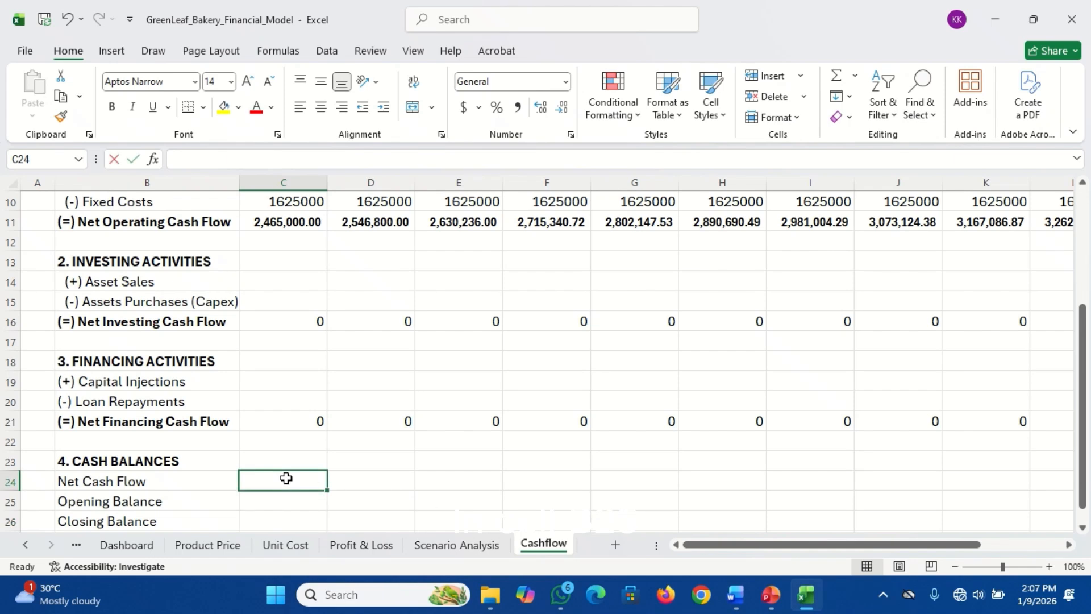
type("=")
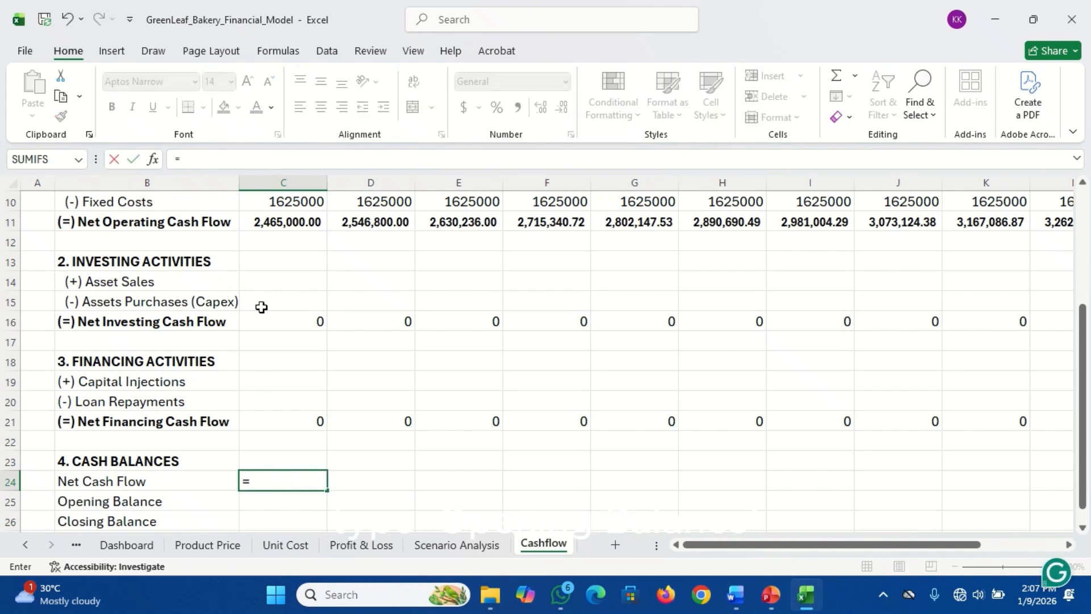
left_click(278, 222)
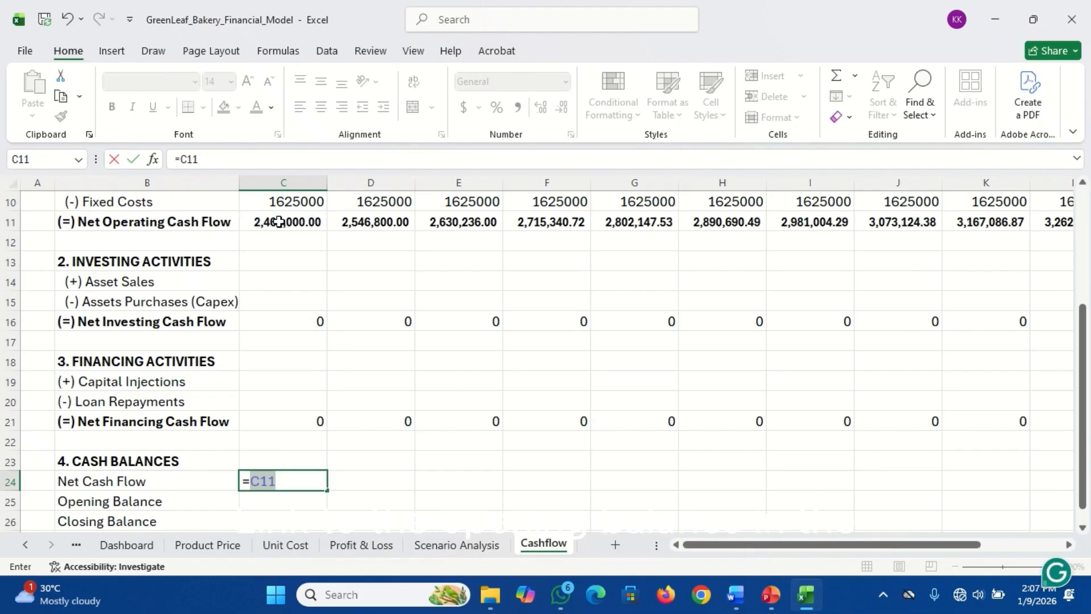
key("BackSpace")
key("BackSpace")
key("BackSpace")
type("sum")
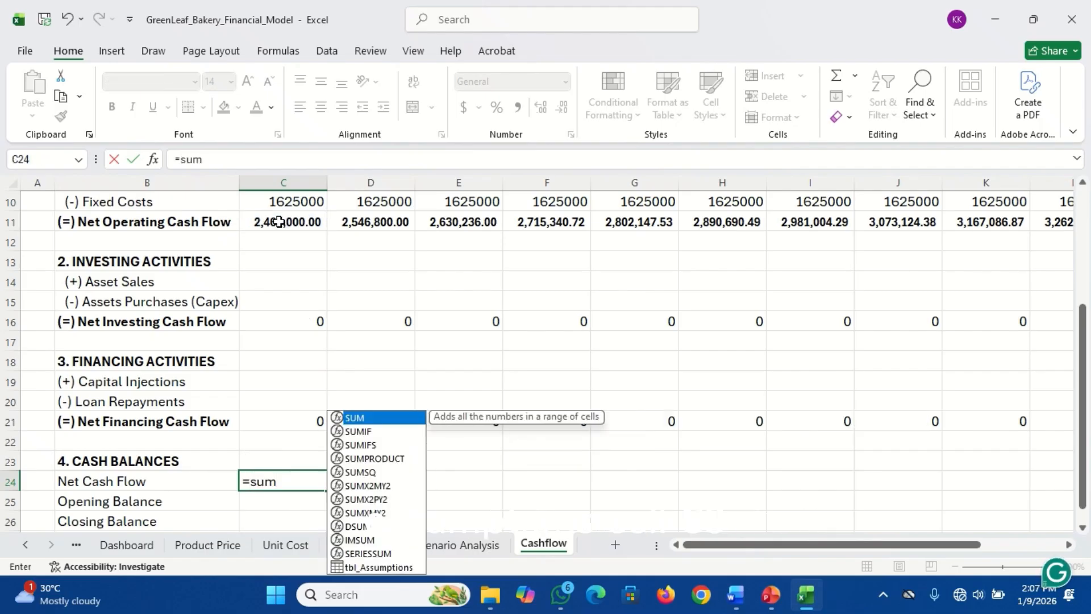
key("Tab")
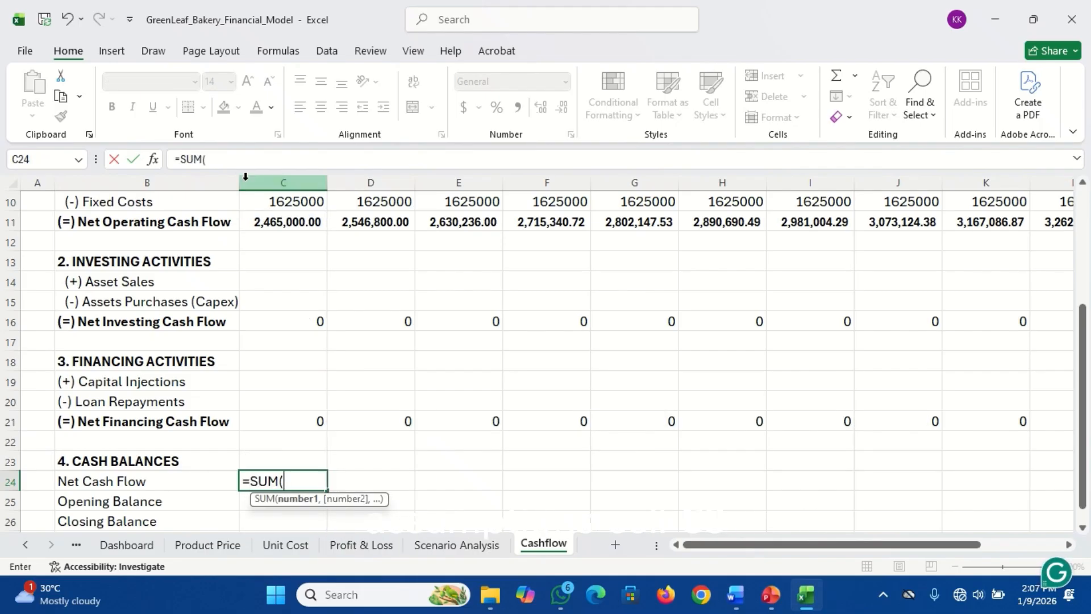
left_click(275, 221)
type(",")
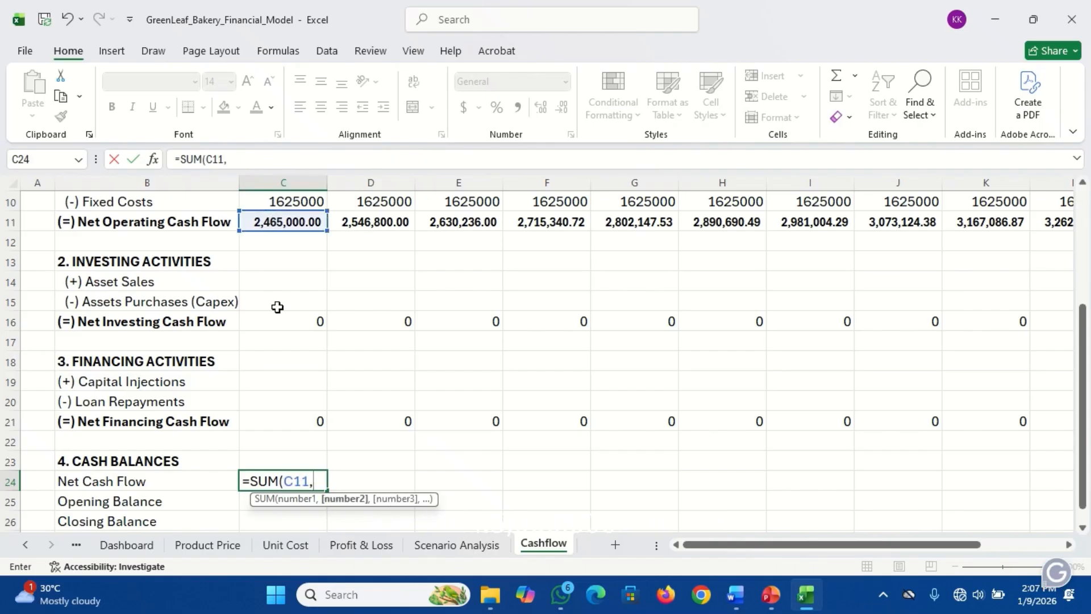
left_click(278, 321)
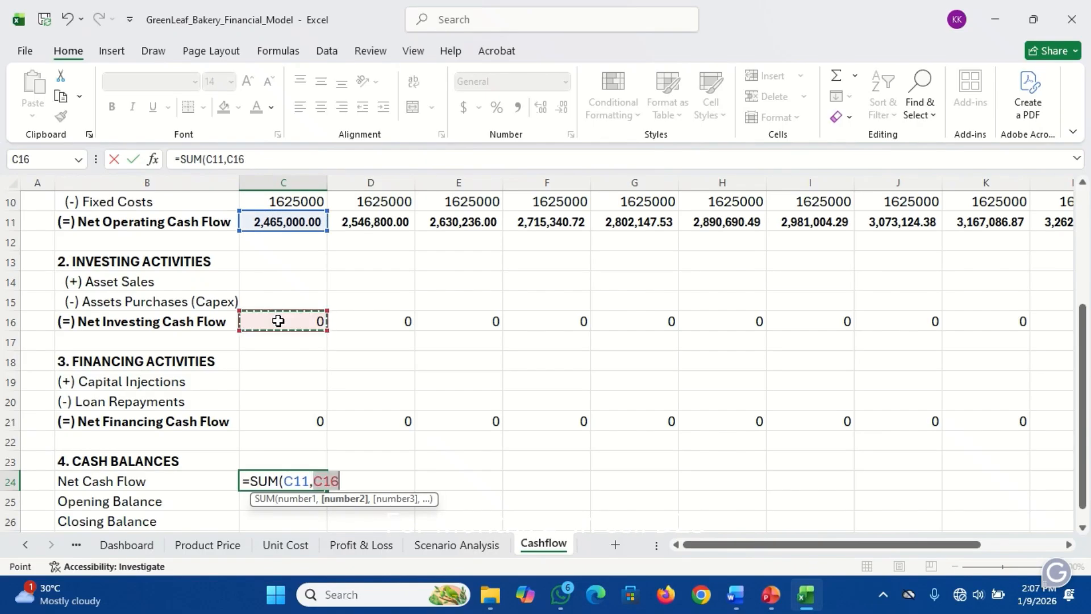
type(",")
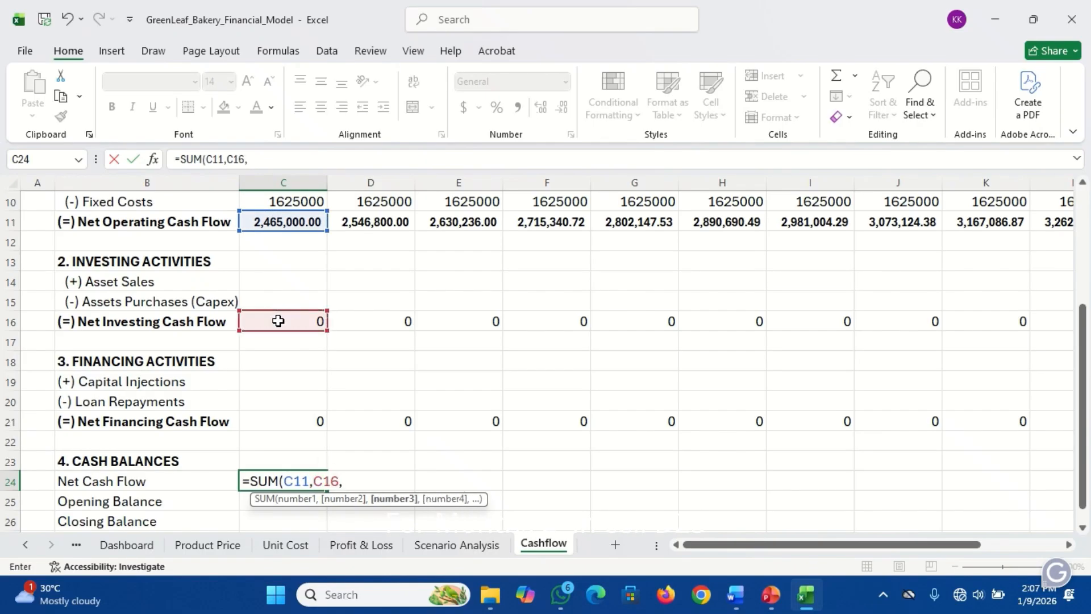
left_click(297, 419)
type(")")
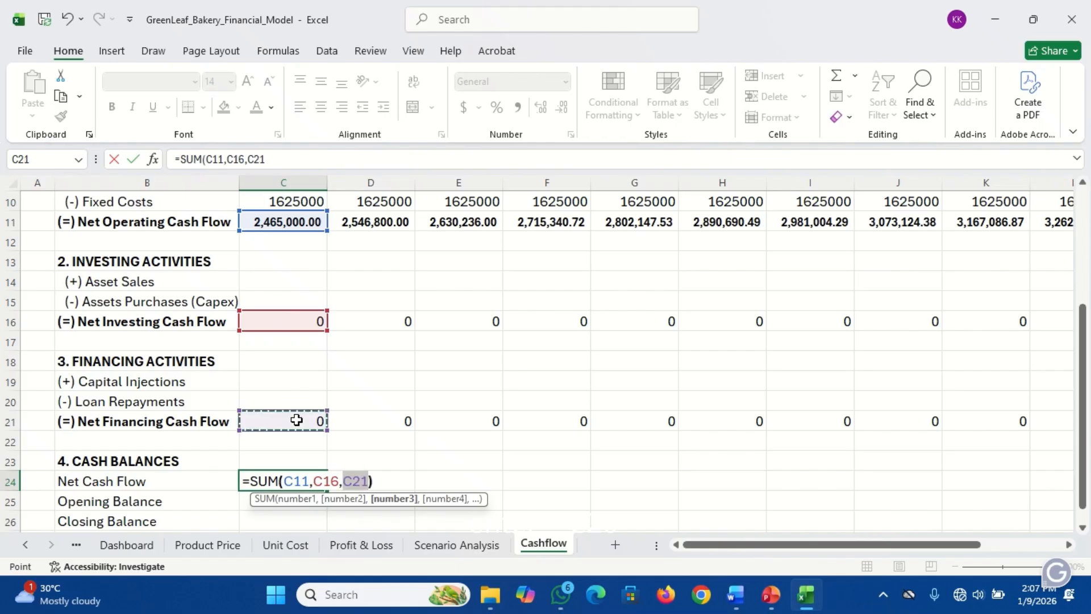
key("Return")
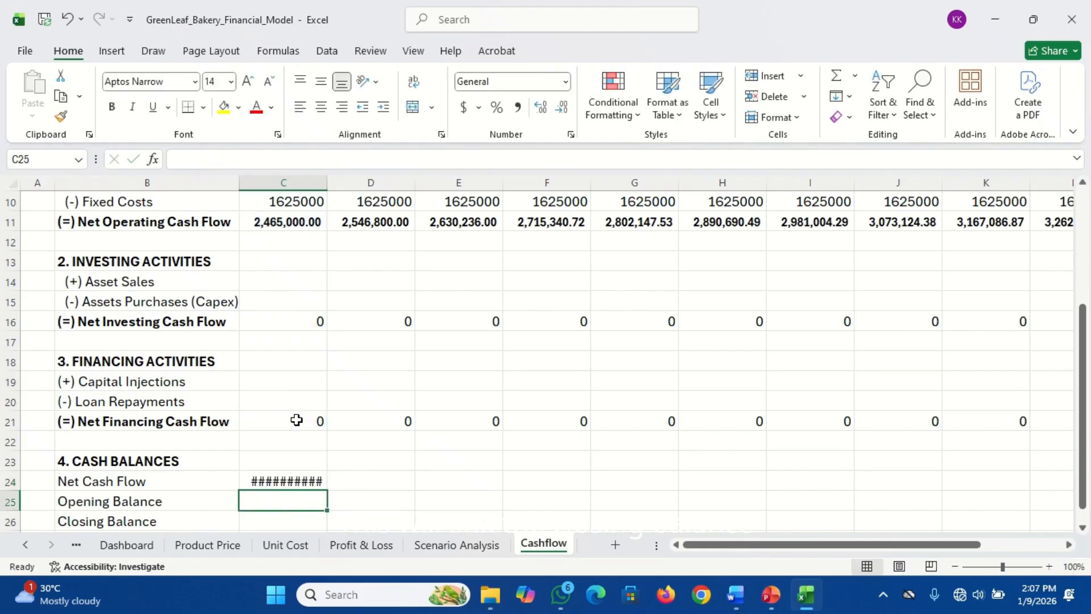
Reduce the font size of the Month 1 net cash flow in C24 to 12.
left_click(290, 481)
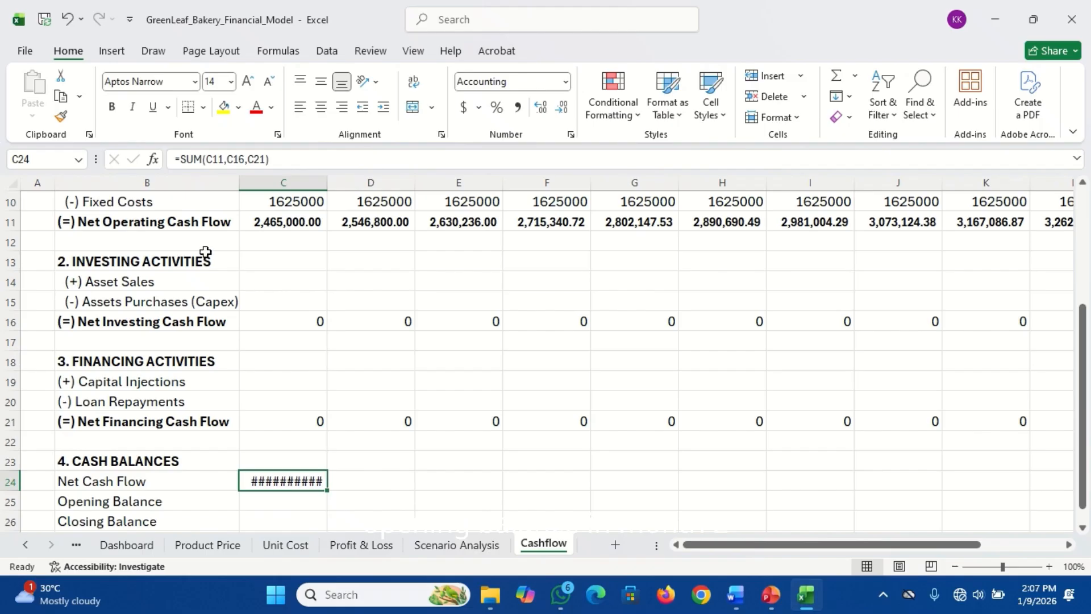
left_click(269, 84)
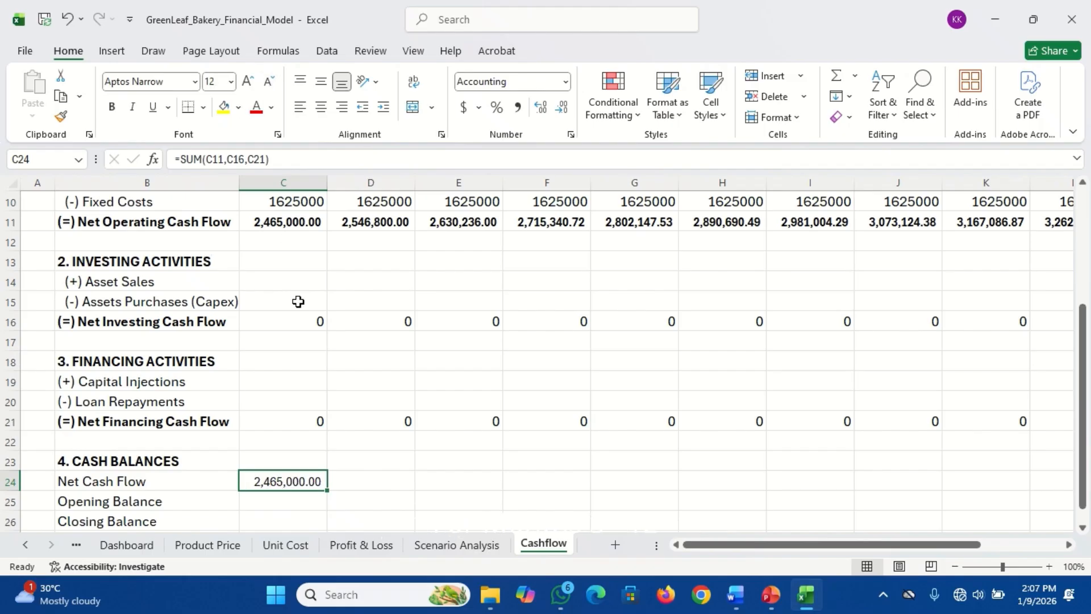
Link the Month 1 opening balance in C25 to the Opening Cash Balance assumption with the formula =C3.
left_click(283, 500)
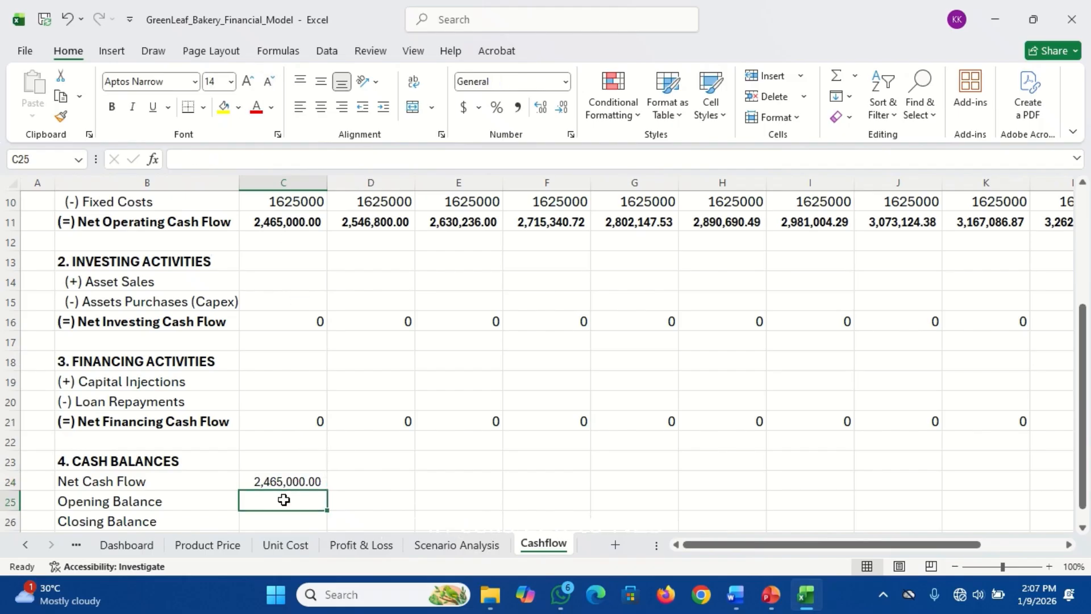
type("=")
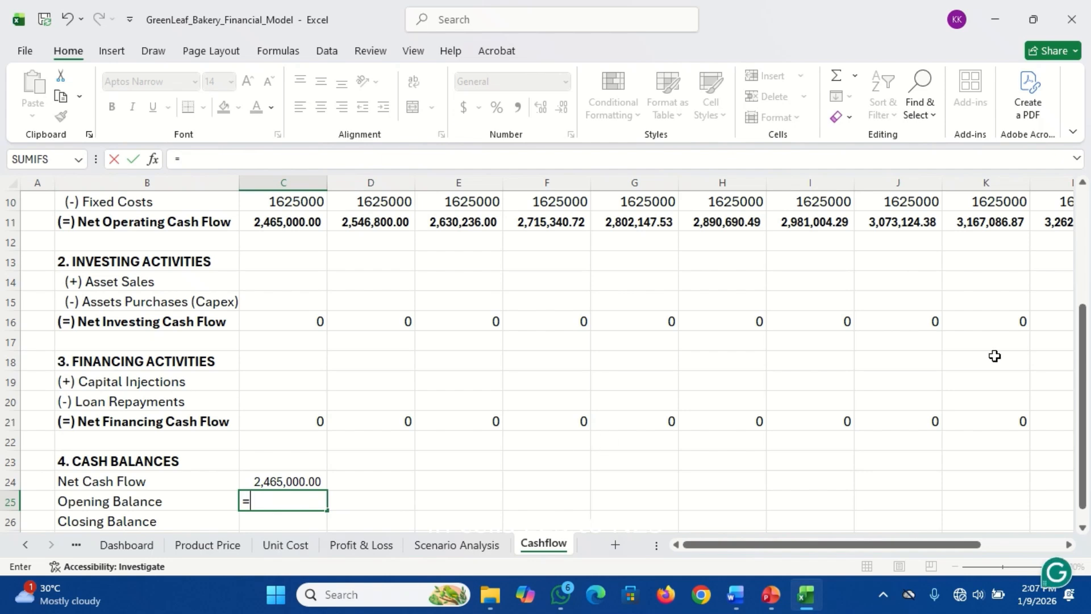
left_click_drag(1086, 352, 1080, 251)
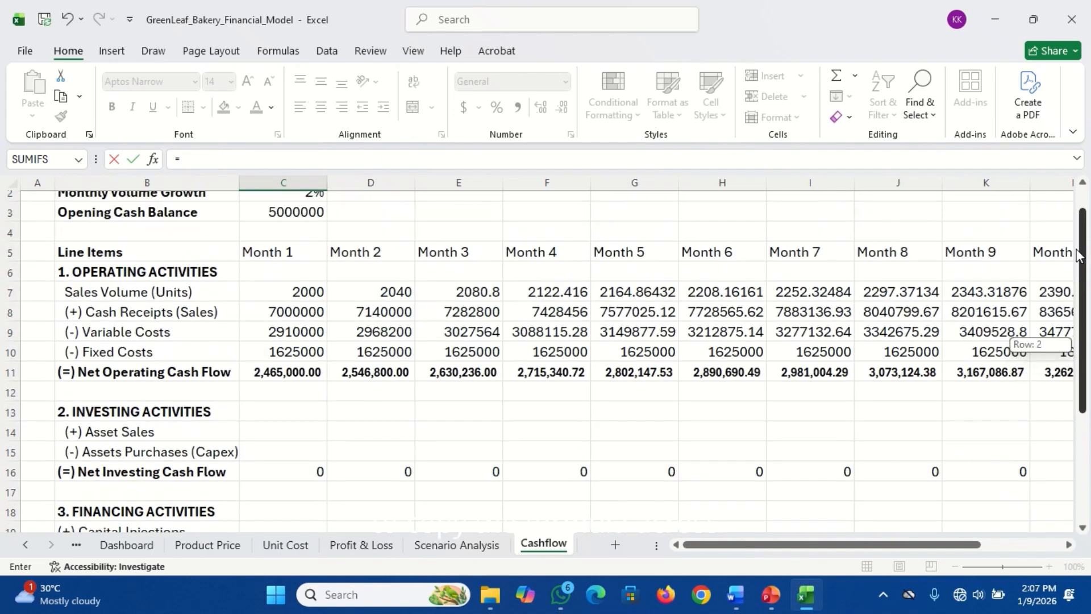
left_click(299, 212)
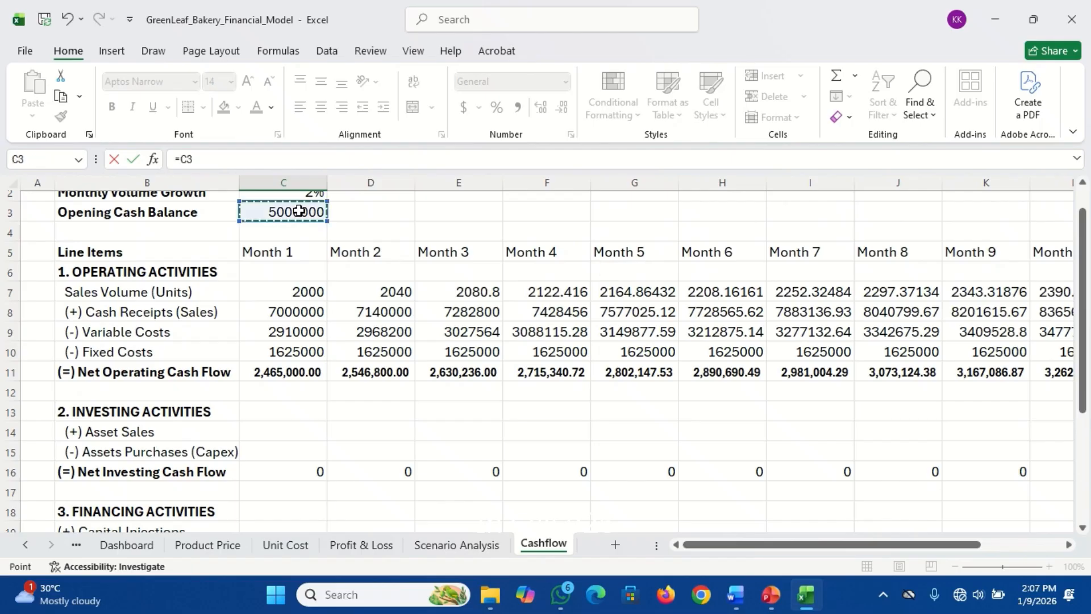
key("Return")
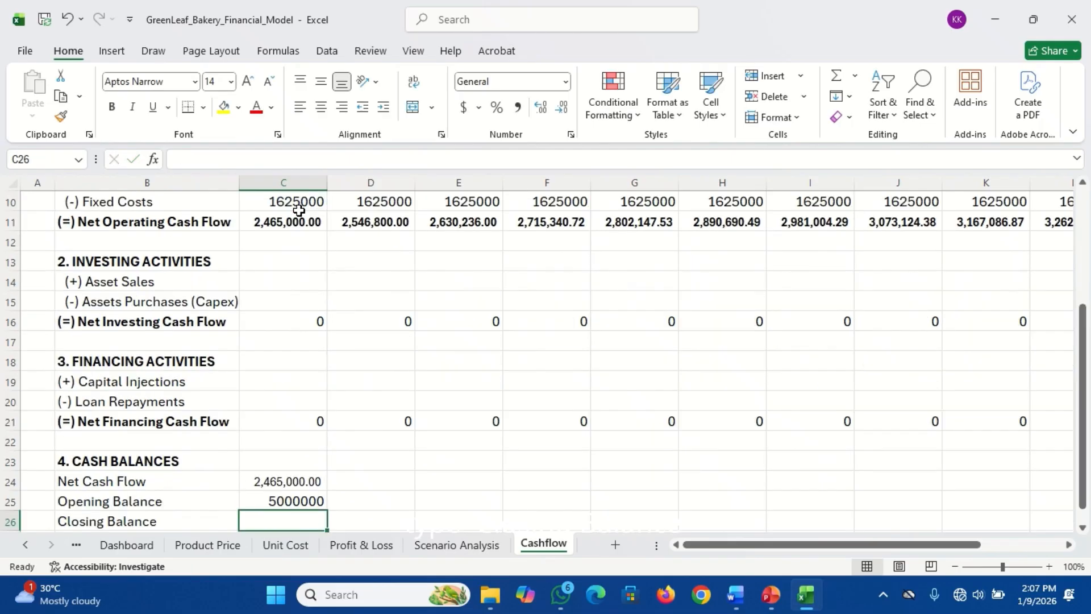
Calculate the Month 1 closing balance in C26 with the formula =C24+C25 and reduce its font size to 12.
type("=")
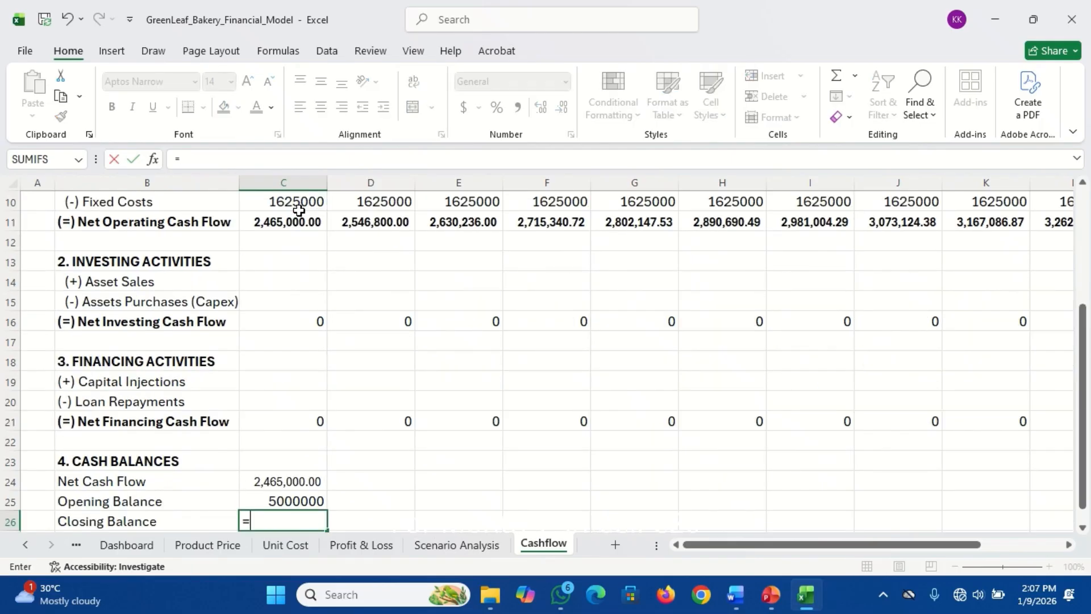
left_click(280, 480)
type("+")
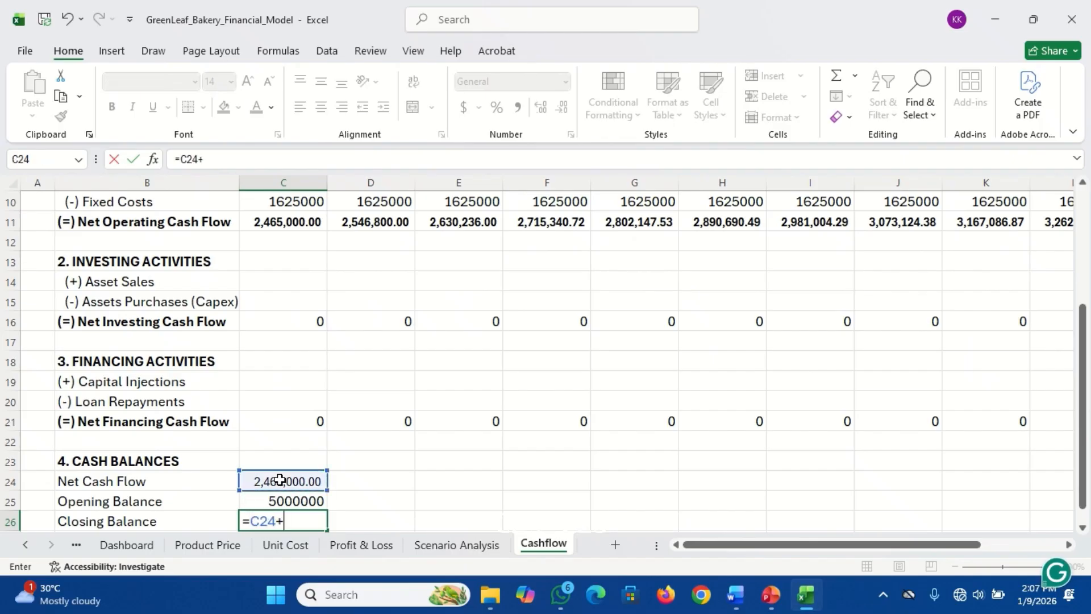
left_click(299, 500)
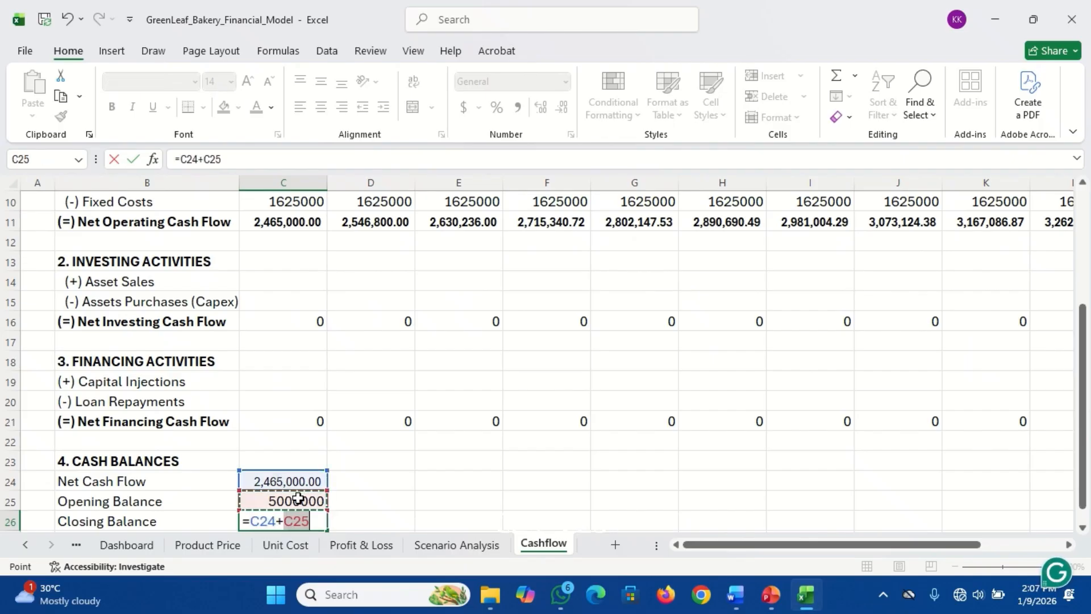
key("Return")
left_click(298, 500)
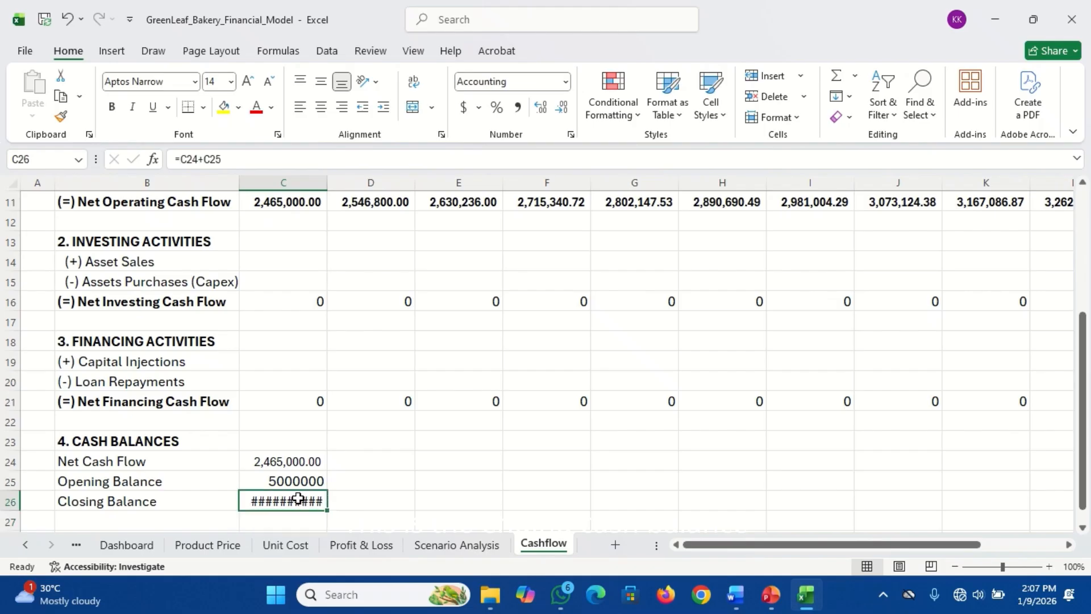
left_click(269, 89)
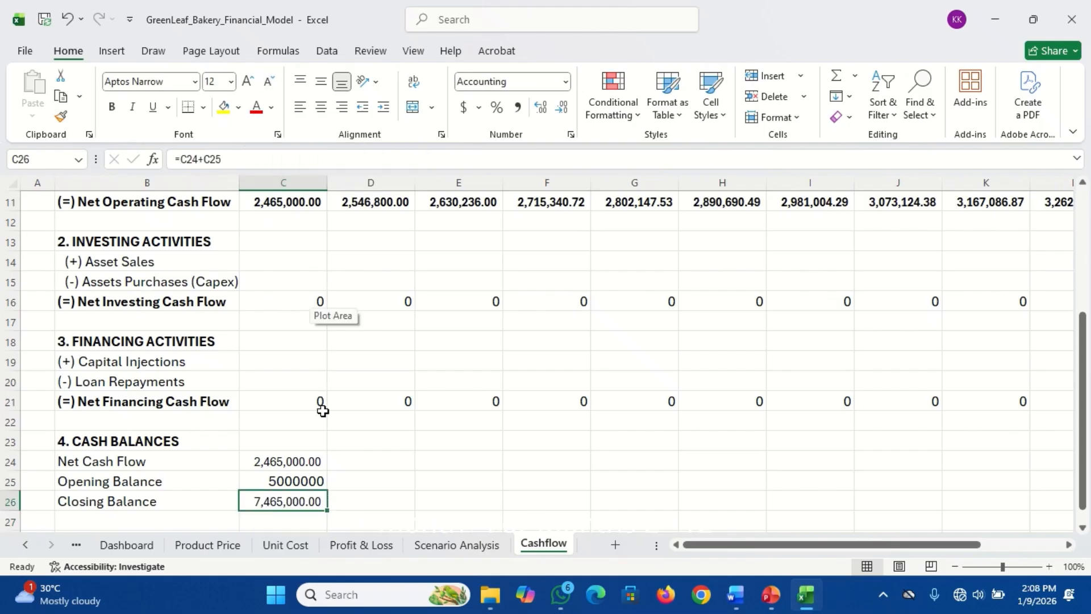
Copy the Month 1 net cash flow formula from C24 across the row through Month 12 in N24.
left_click(358, 460)
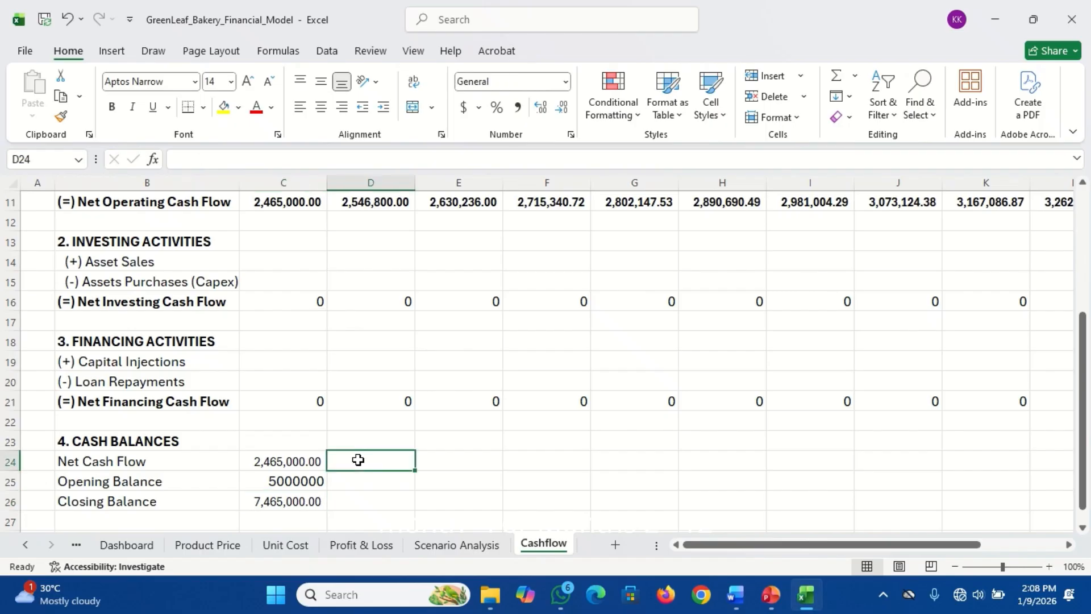
left_click(287, 457)
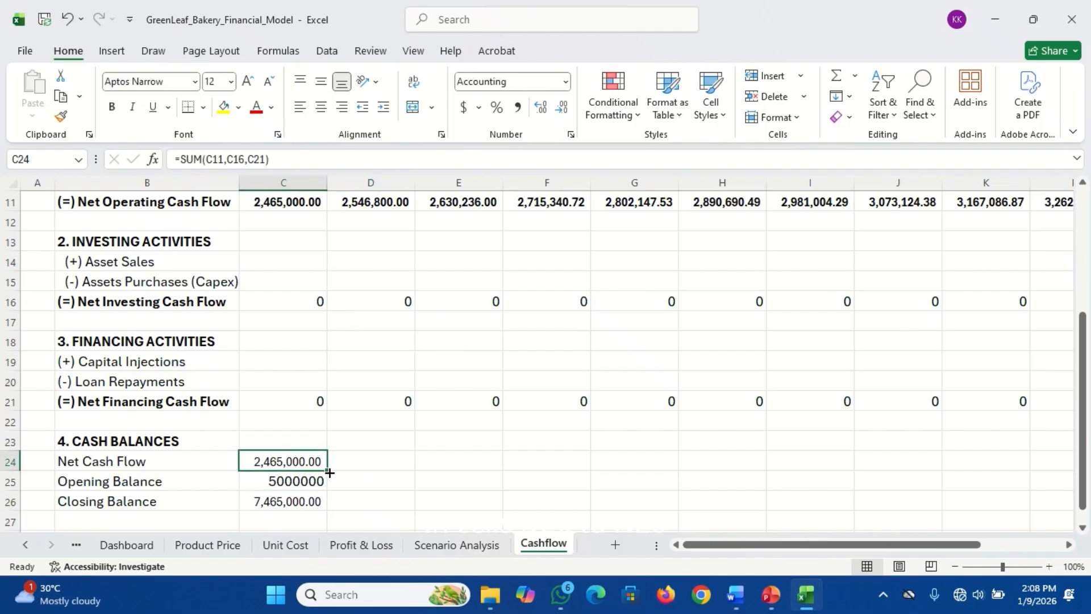
left_click_drag(329, 473, 1000, 479)
key("Left")
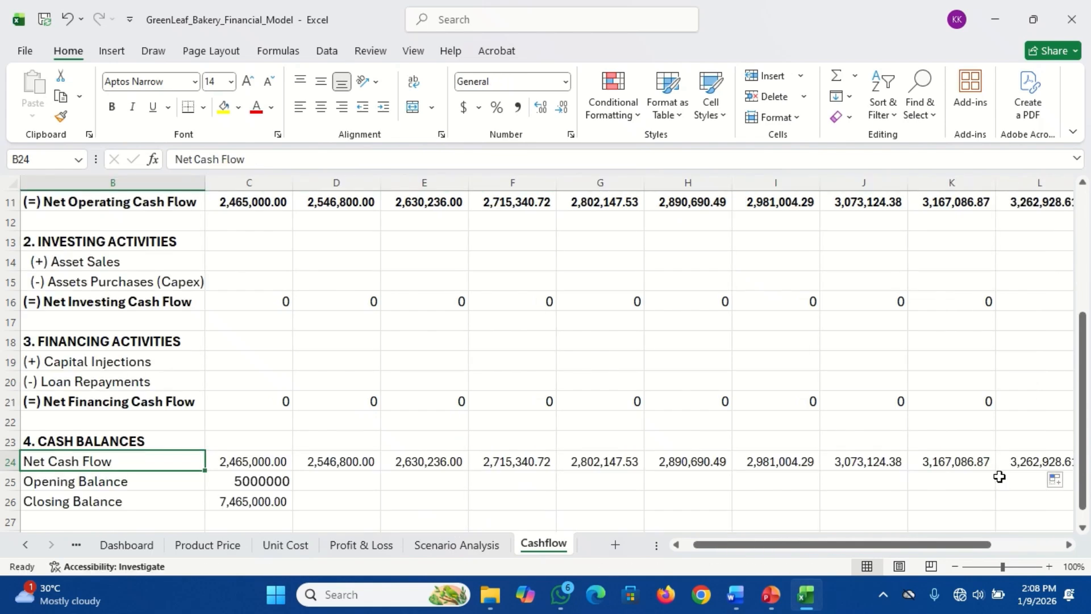
Set the Month 2 opening balance in D25 to the previous month's closing balance with =C26, and reduce its font size to 12.
key("Down")
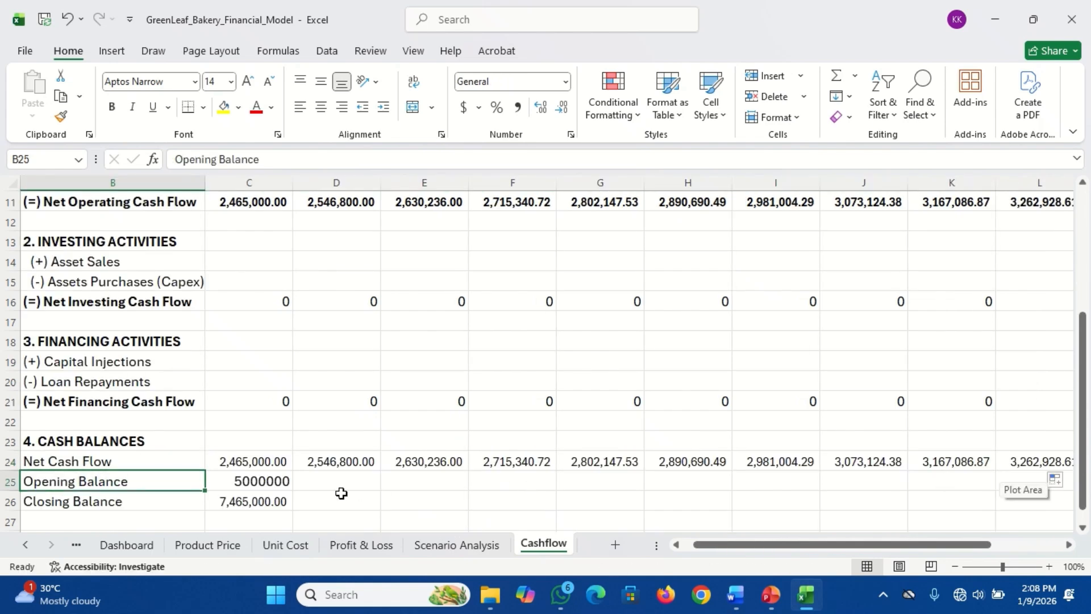
left_click_drag(275, 480, 330, 477)
left_click(330, 477)
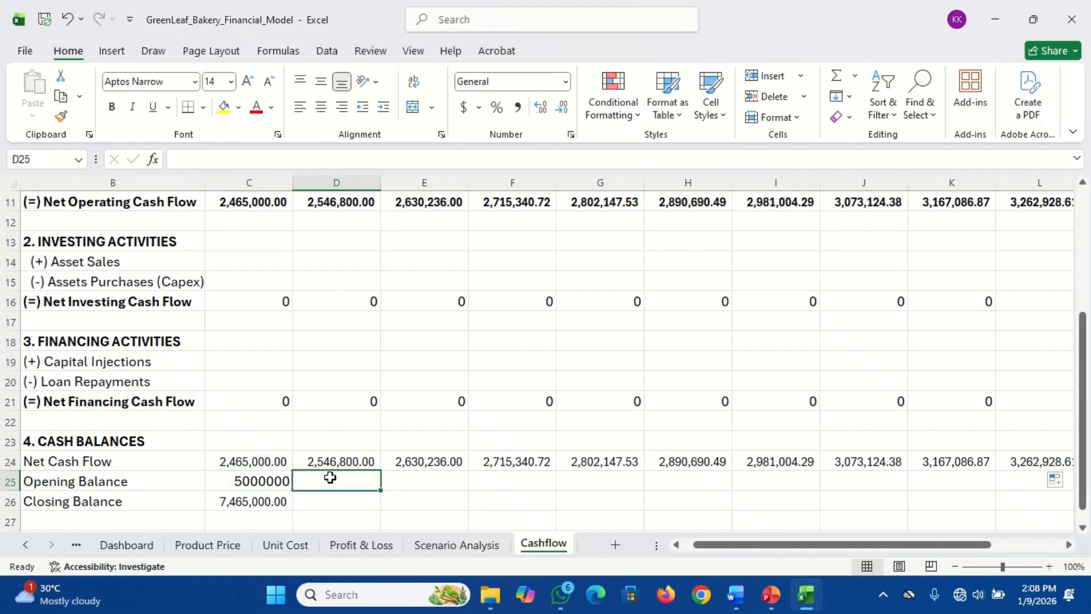
type("=")
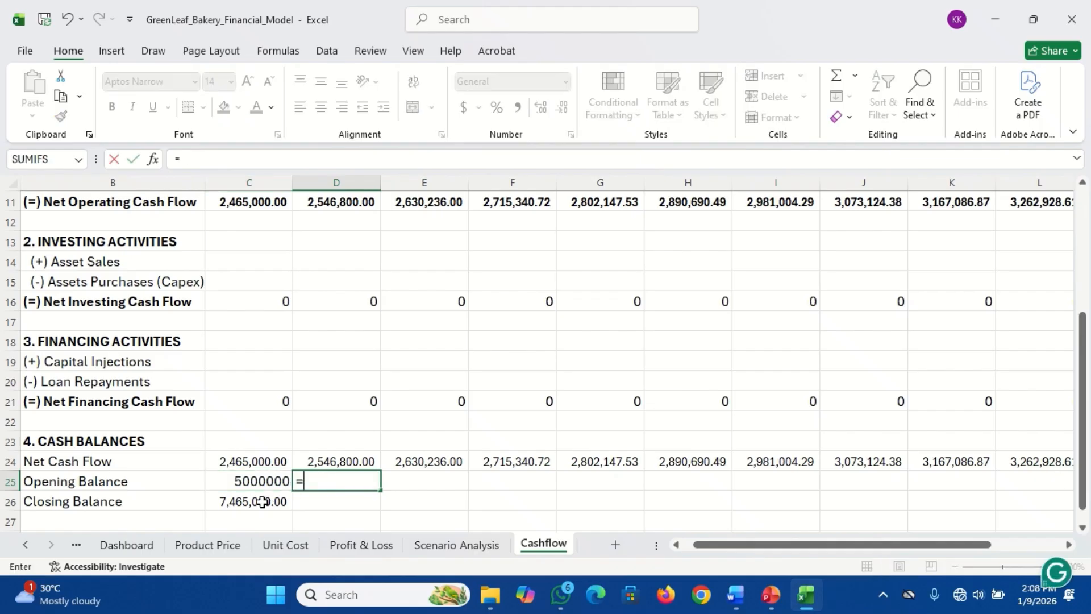
left_click(260, 502)
key("Return")
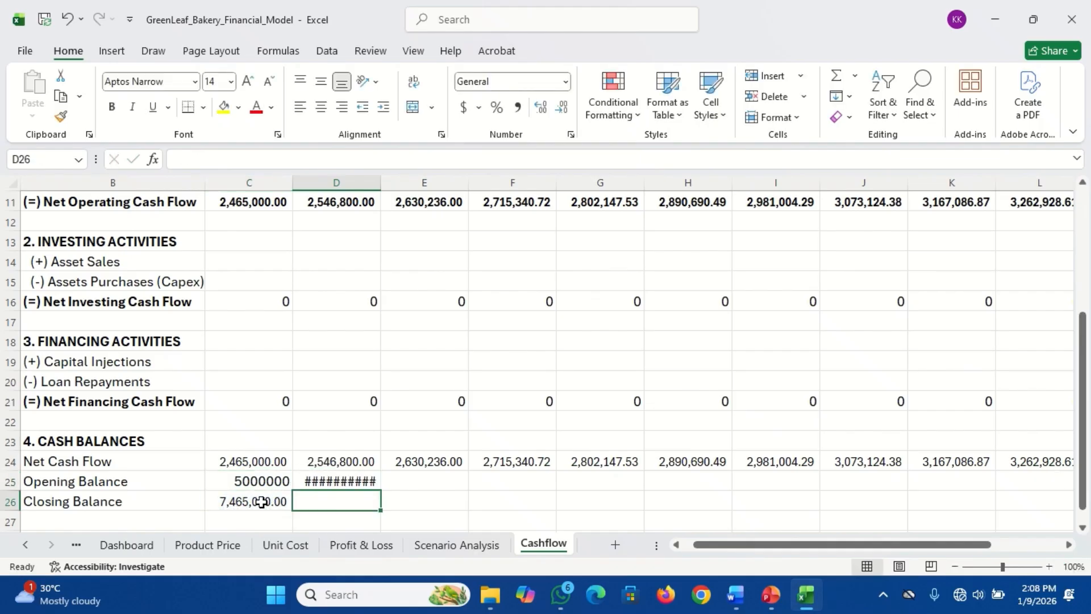
left_click(321, 479)
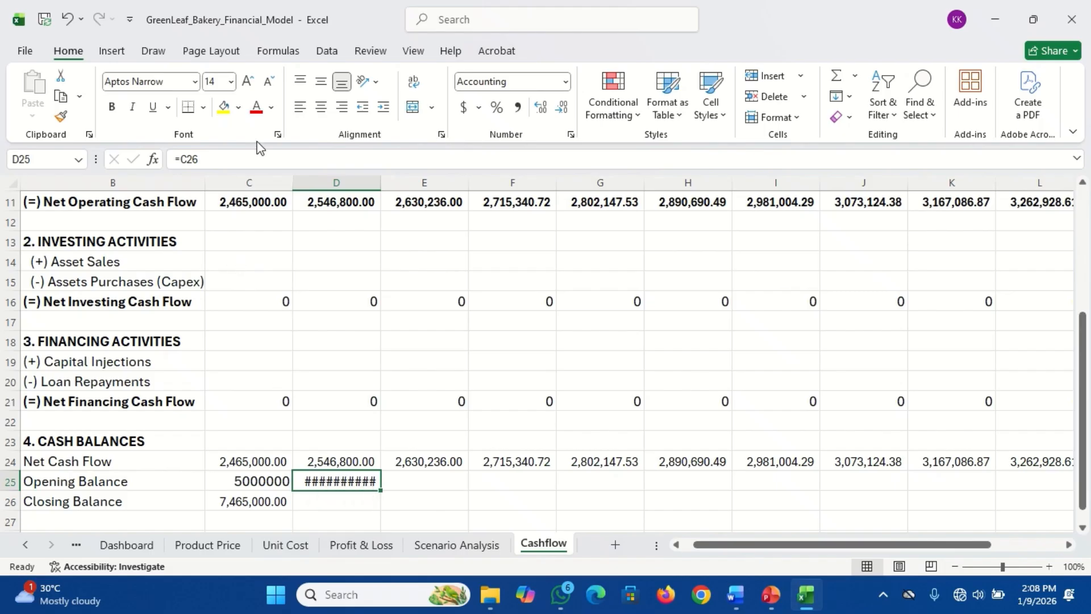
left_click(267, 91)
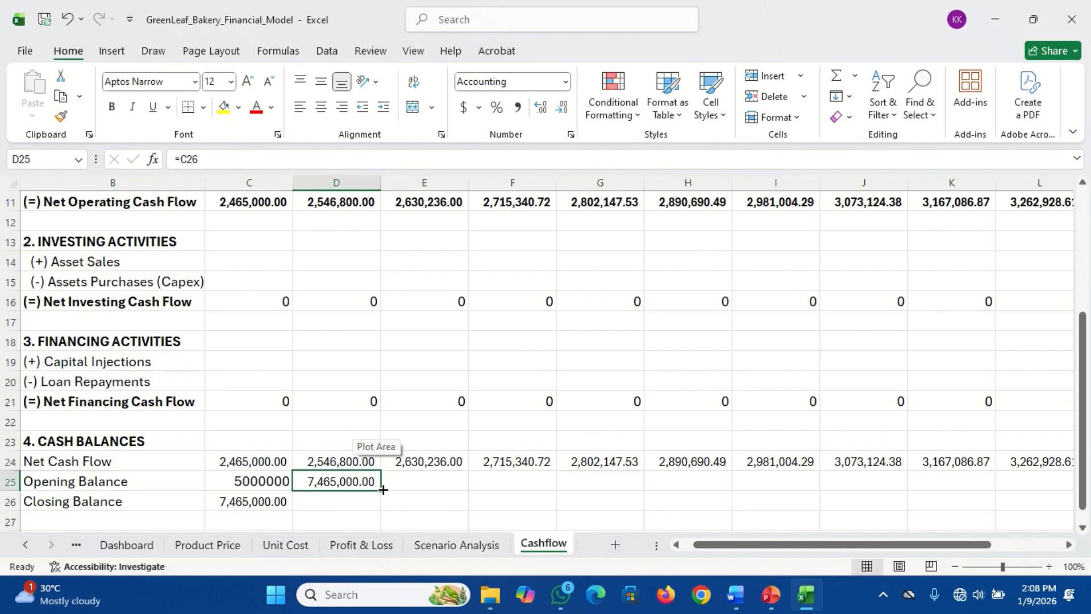
Copy the closing balance formula from C26 across the row through Month 12 in N26.
left_click(336, 502)
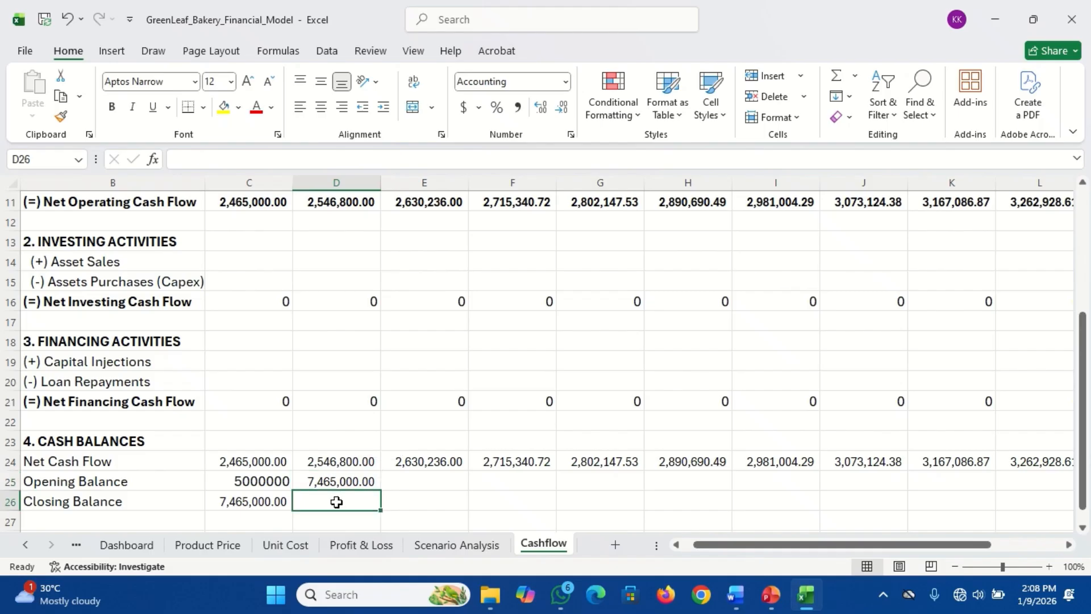
left_click(264, 501)
left_click_drag(295, 513, 1056, 492)
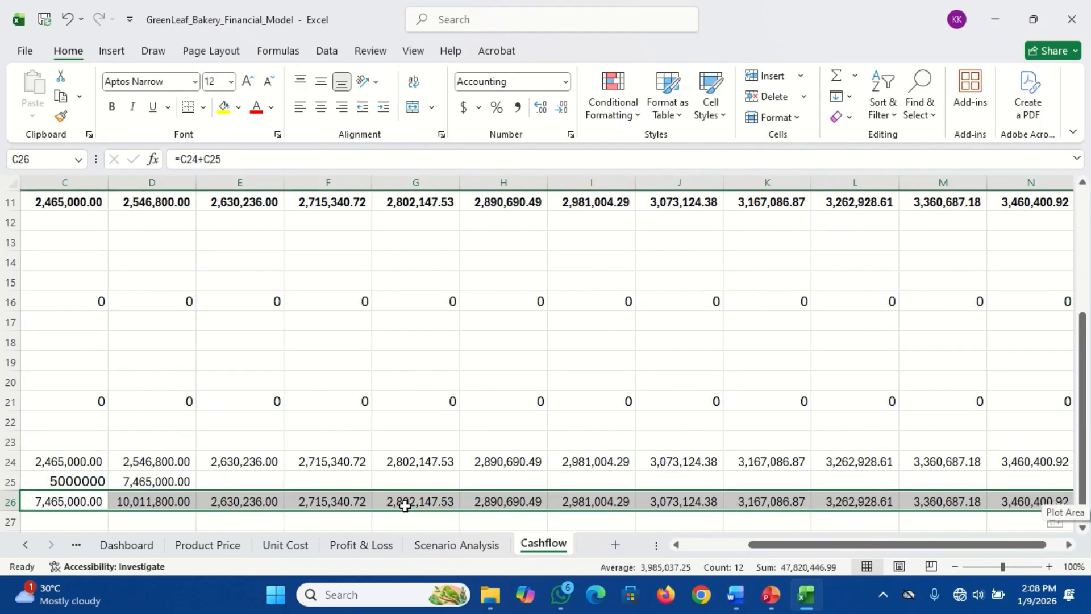
Copy the opening balance formula from D25 across the row through Month 12 in N25.
left_click(221, 480)
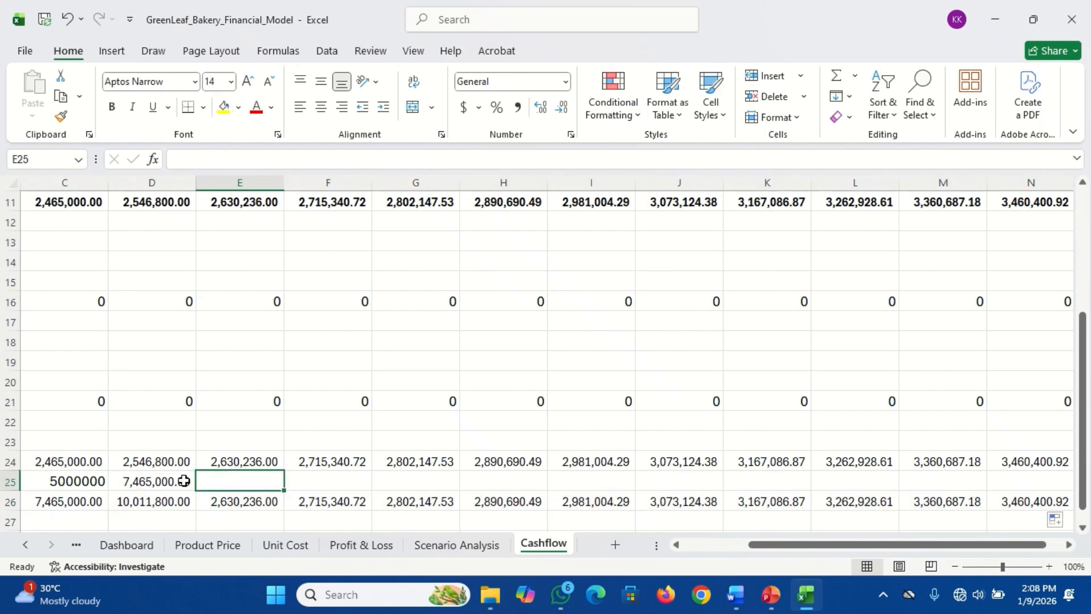
left_click(161, 481)
left_click_drag(198, 491, 802, 479)
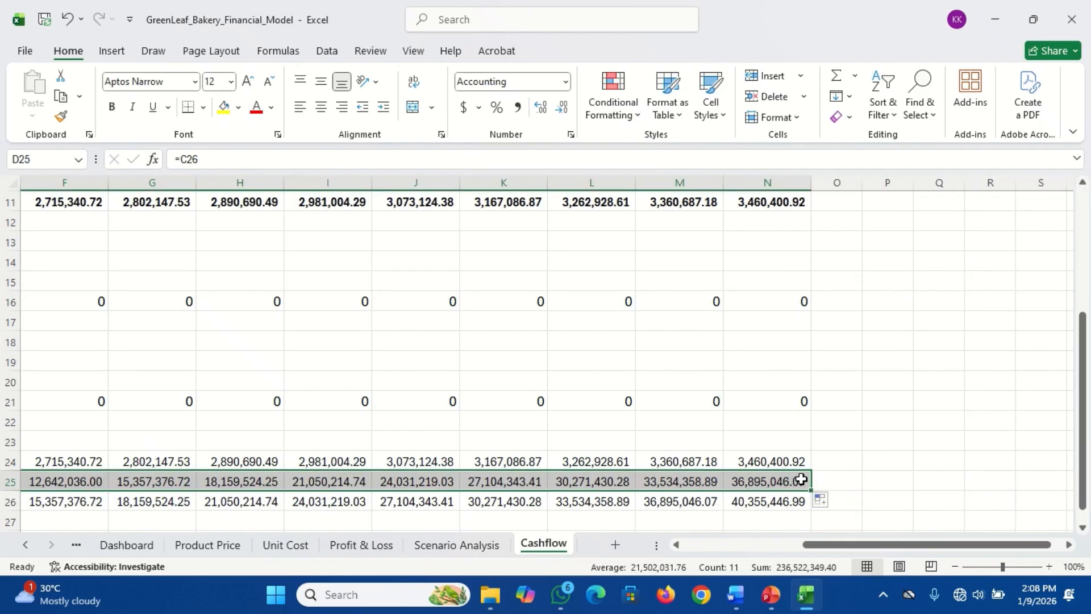
key("Left")
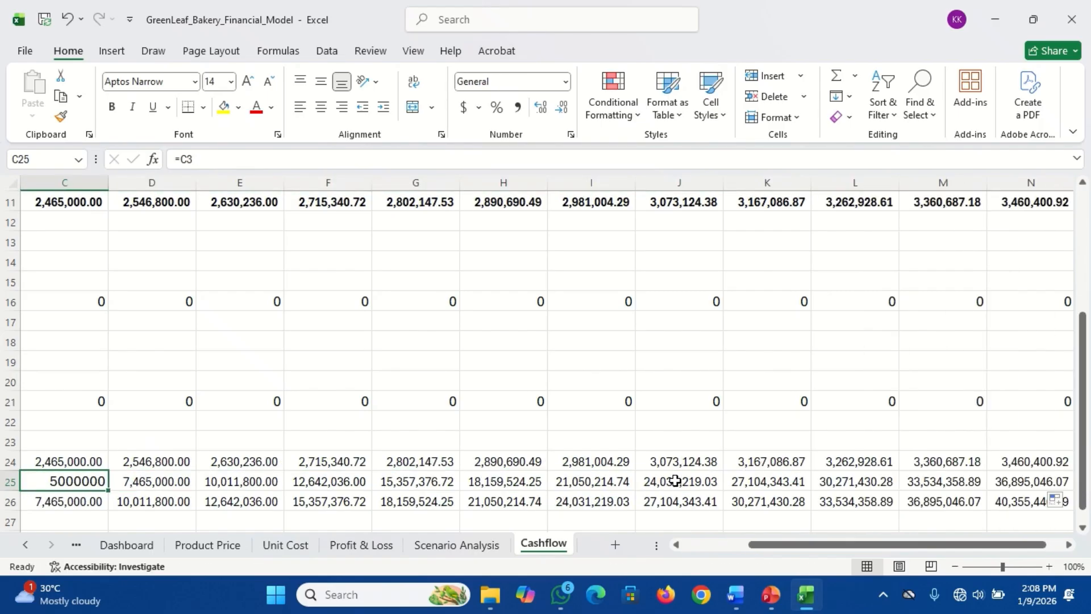
left_click(417, 481)
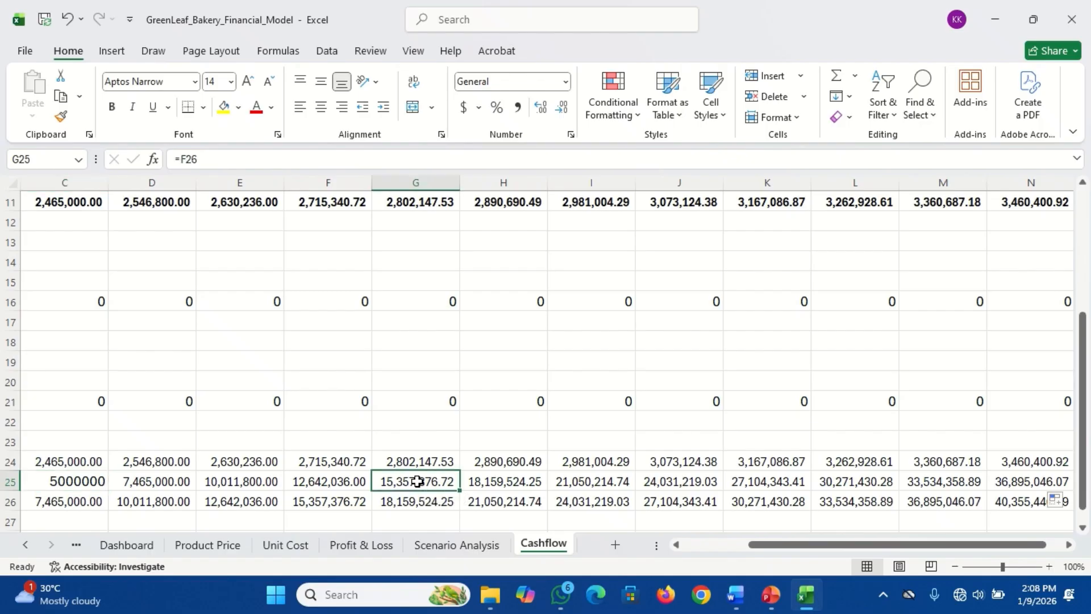
left_click(508, 481)
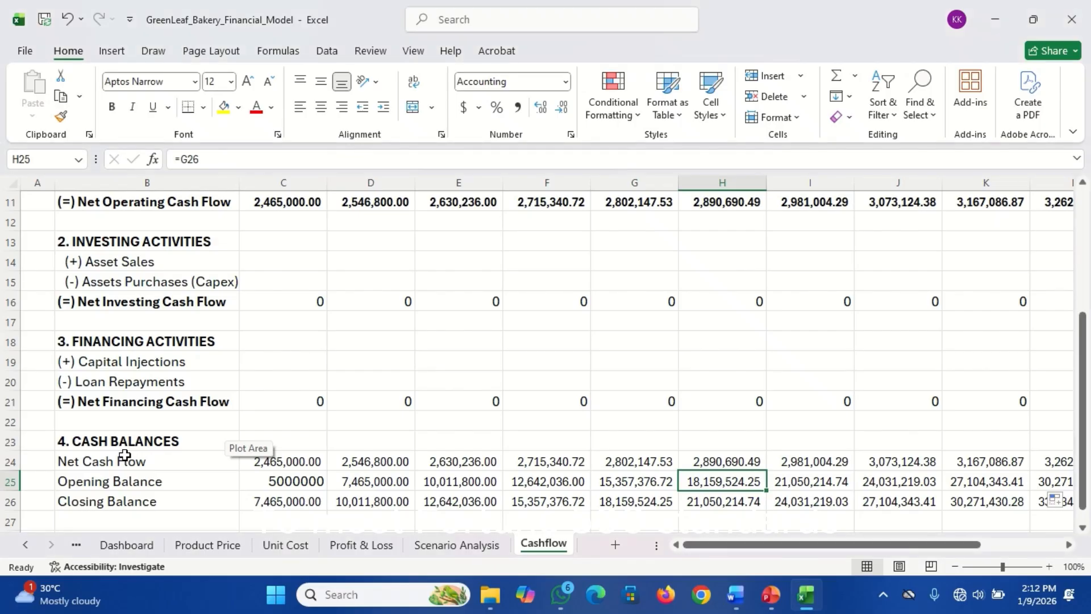
Make the cash balance labels in B24 to B26 bold.
left_click_drag(124, 458, 124, 494)
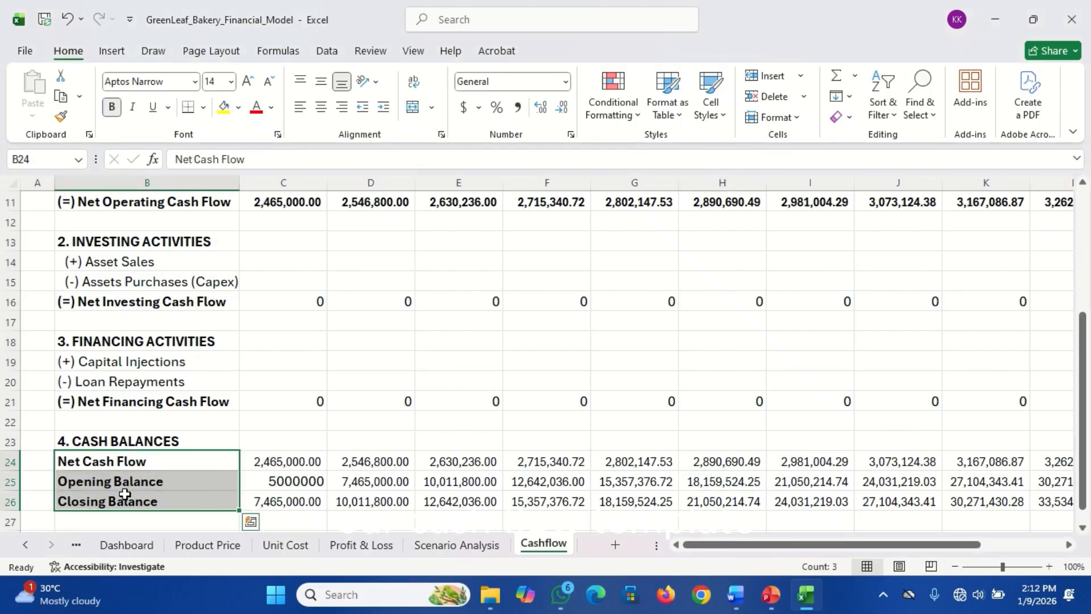
key("ctrl+q")
left_click(75, 481)
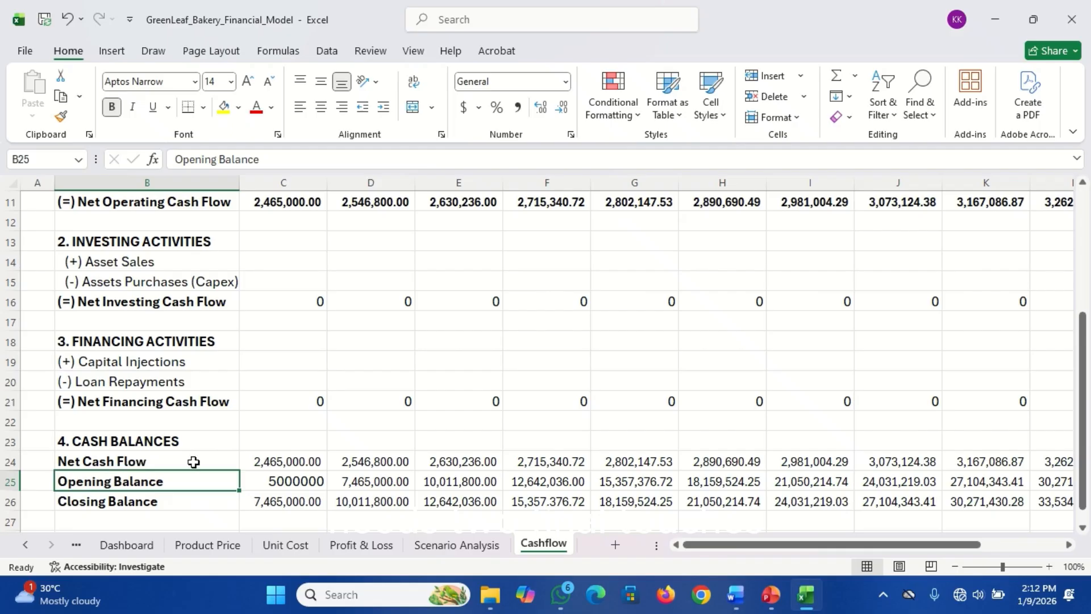
Add a Less Than 0 conditional formatting rule with Red Text to the Net Cash Flow and Closing Balance values, C24:N24 and C26:N26.
left_click(261, 455)
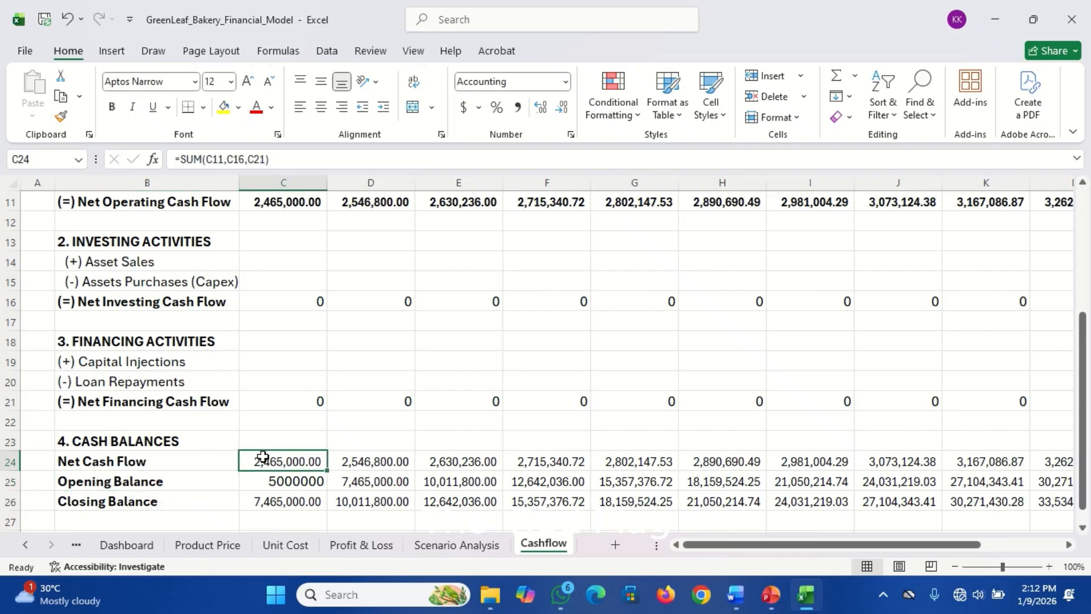
left_click_drag(265, 459, 963, 459)
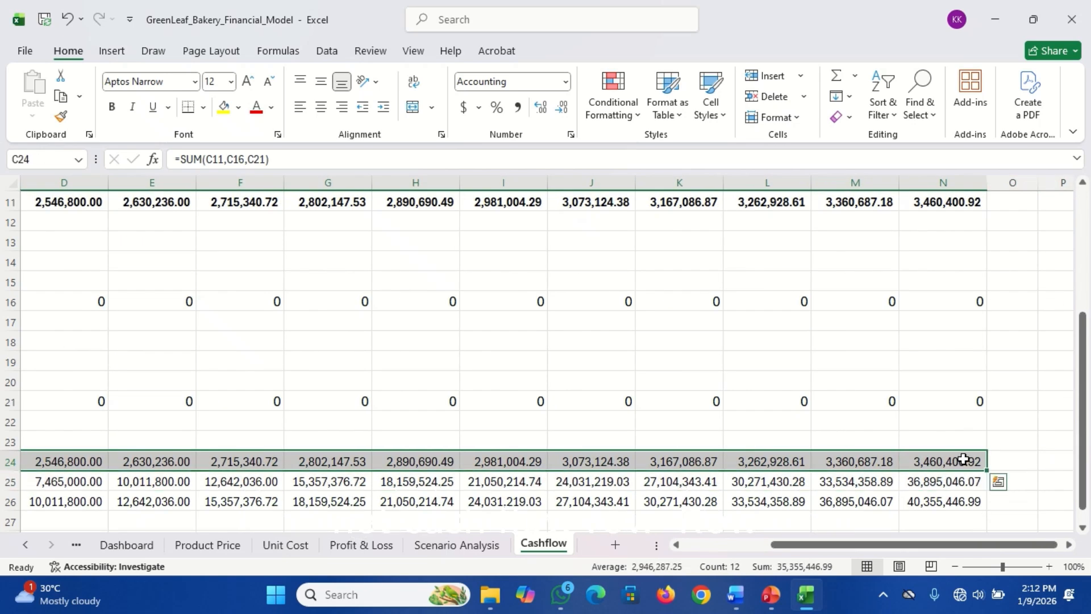
left_click_drag(948, 503, 267, 459)
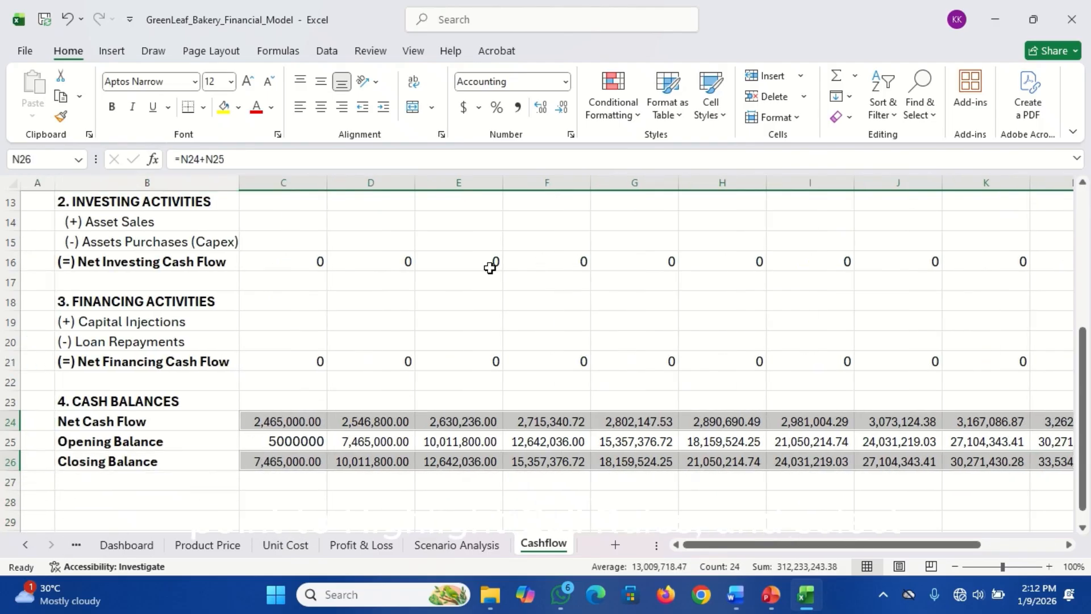
left_click(623, 111)
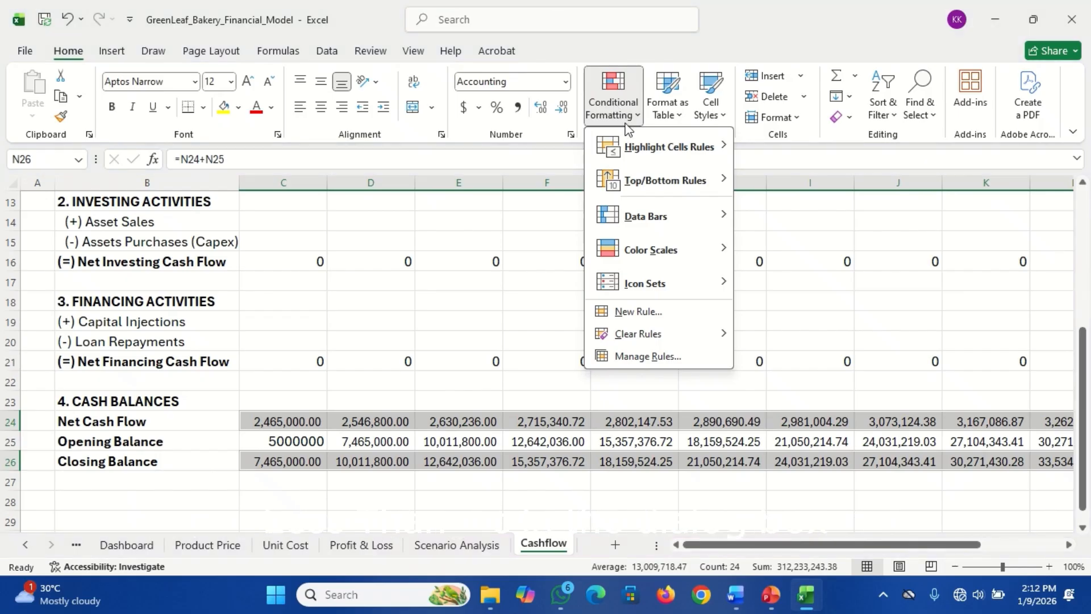
mouse_move(657, 158)
left_click(803, 184)
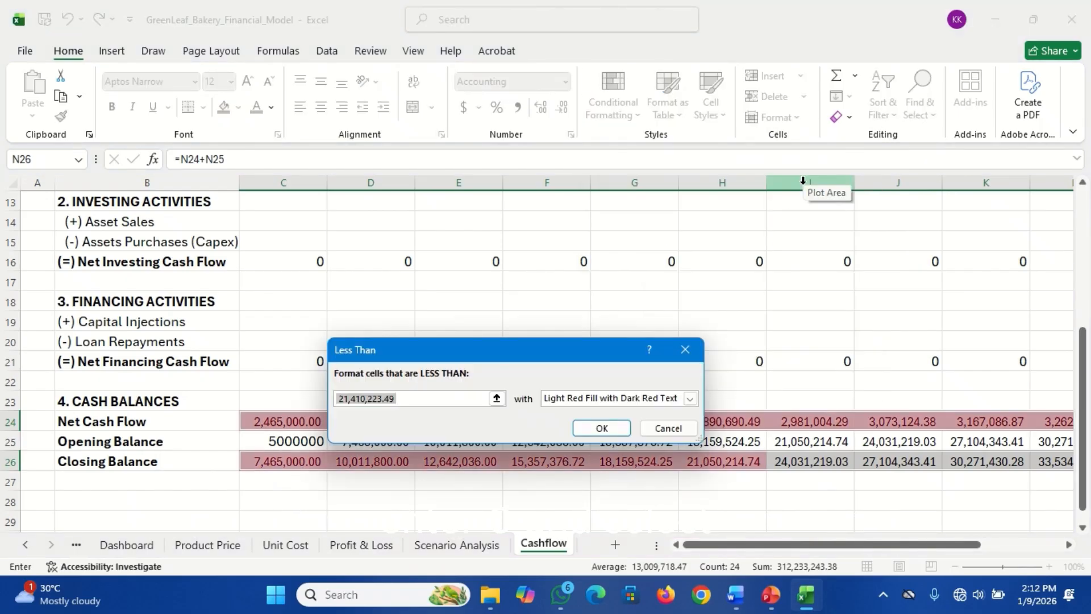
type("0")
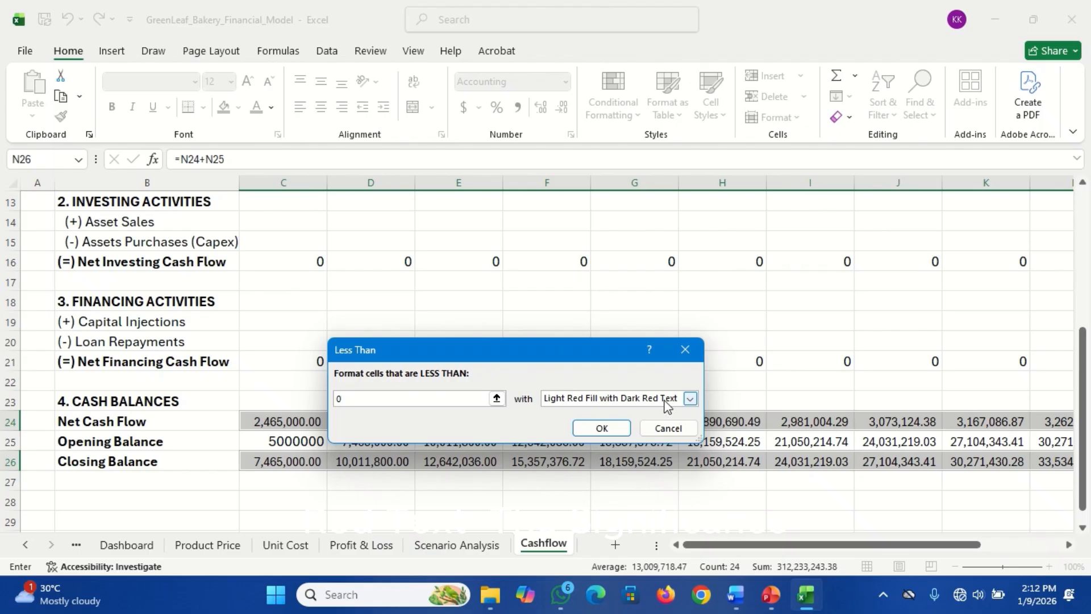
left_click(689, 398)
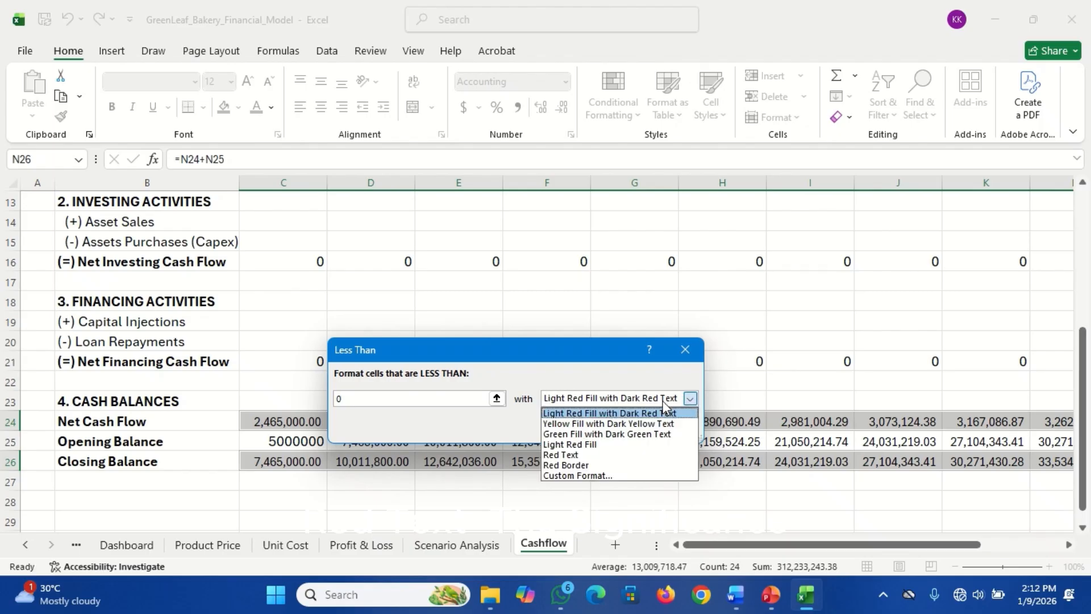
left_click(591, 455)
left_click(606, 433)
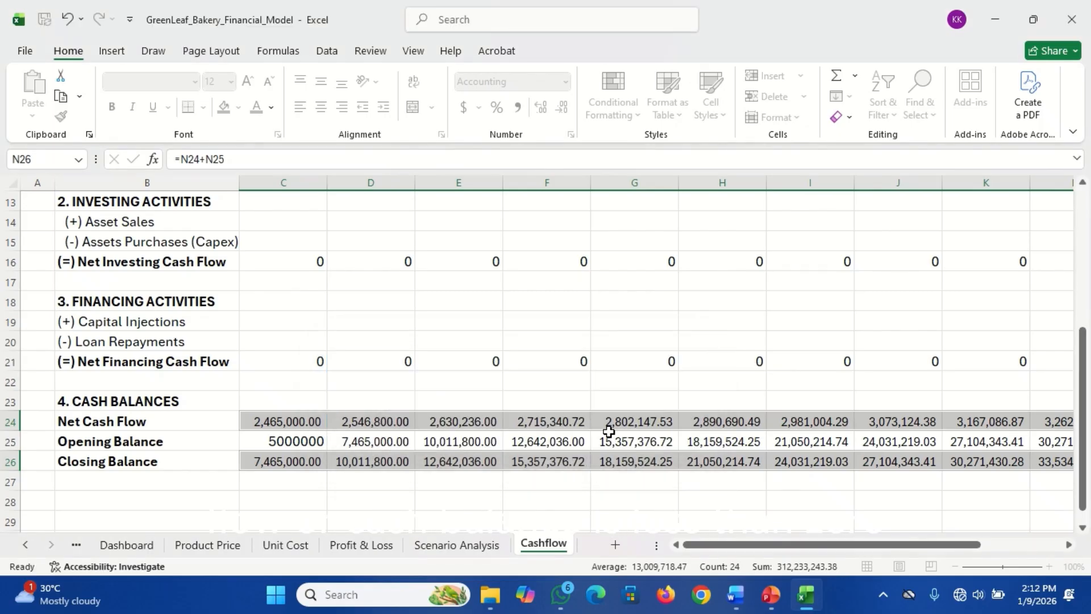
Freeze the panes at C6 to keep the month headers and line item labels in view.
left_click(296, 437)
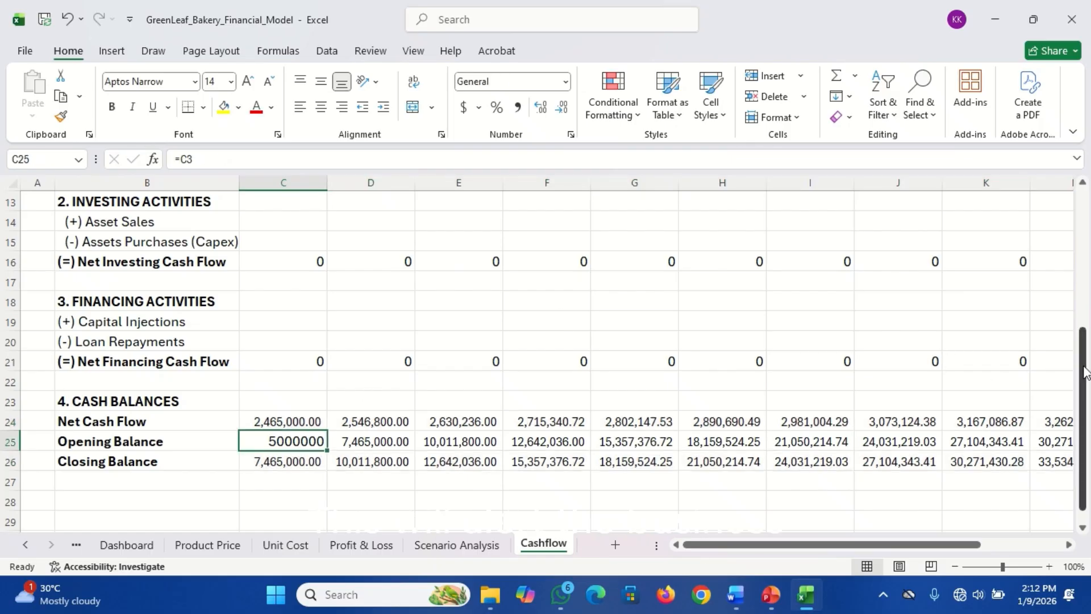
left_click_drag(1085, 372, 1082, 190)
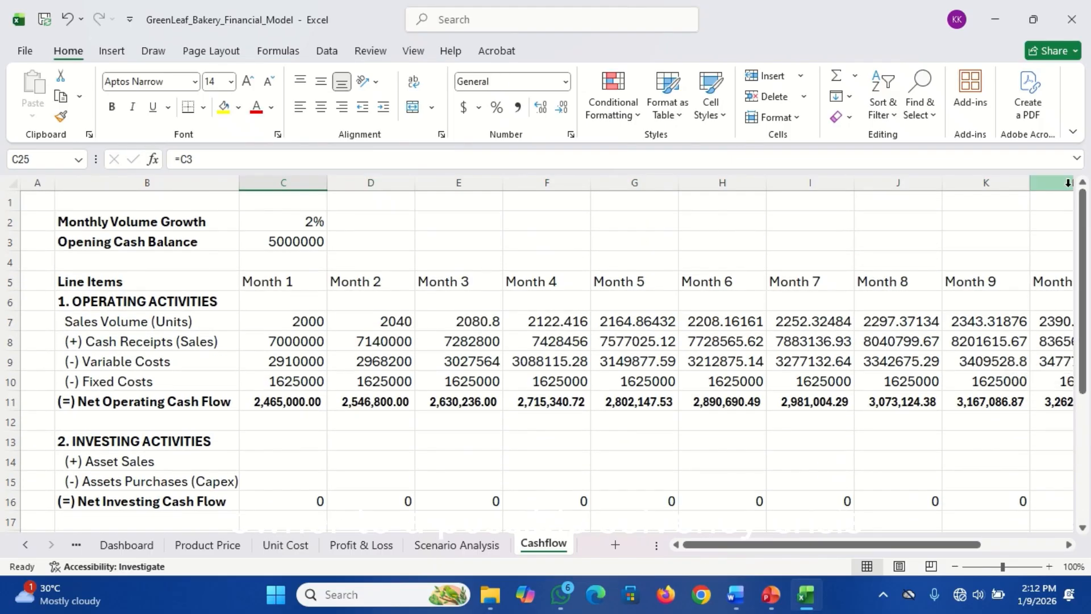
left_click(283, 259)
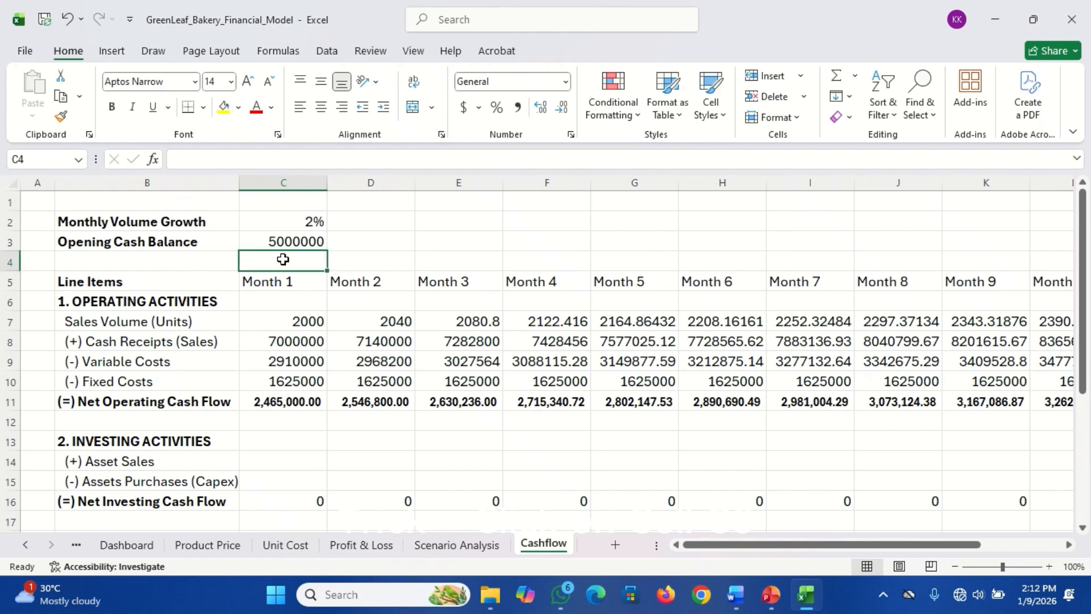
left_click(278, 305)
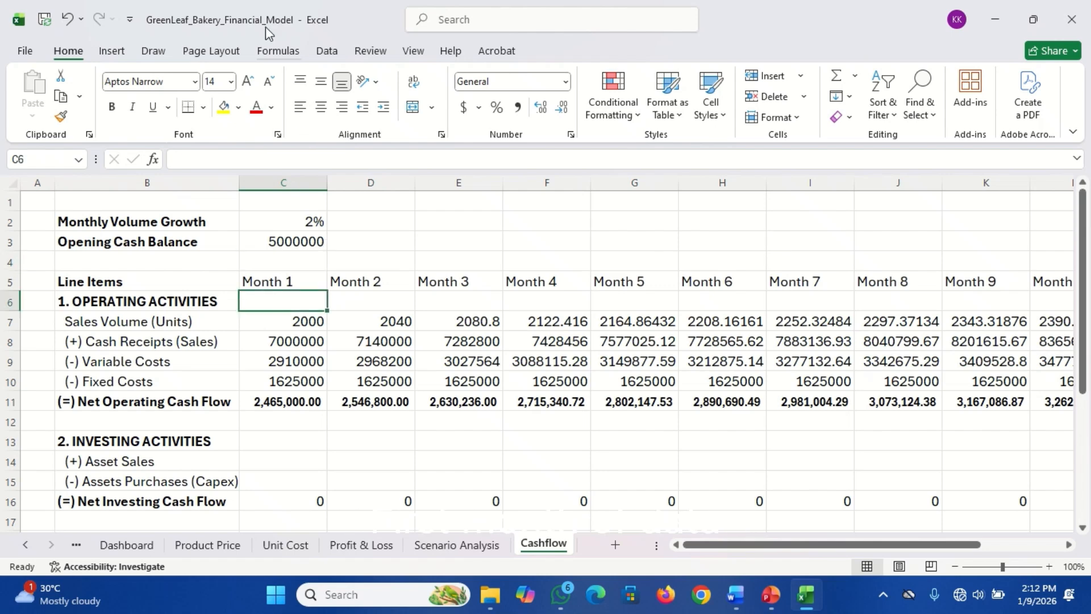
left_click(413, 53)
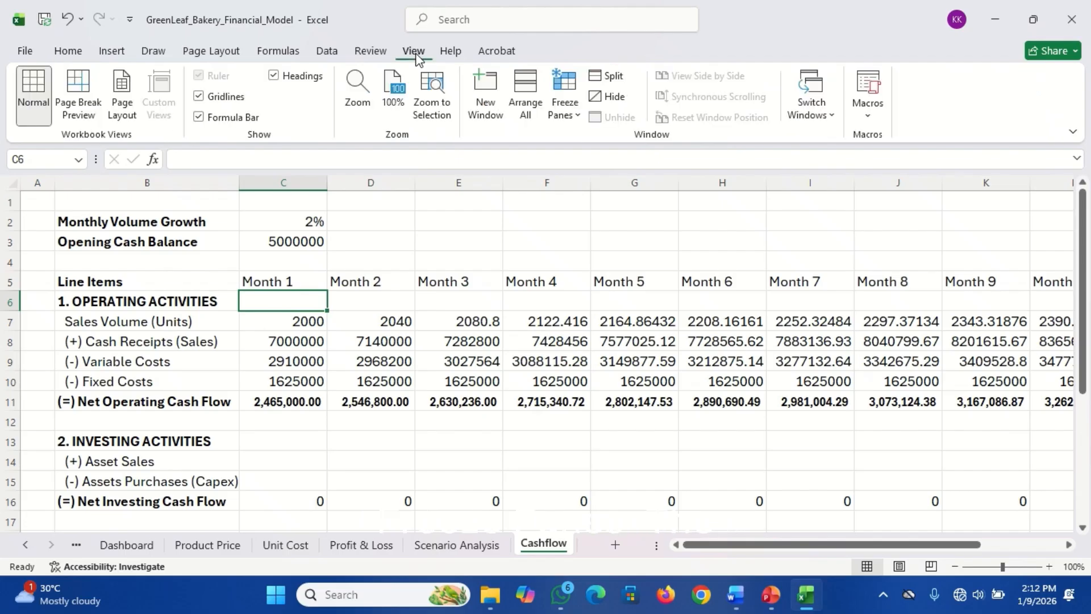
left_click(570, 108)
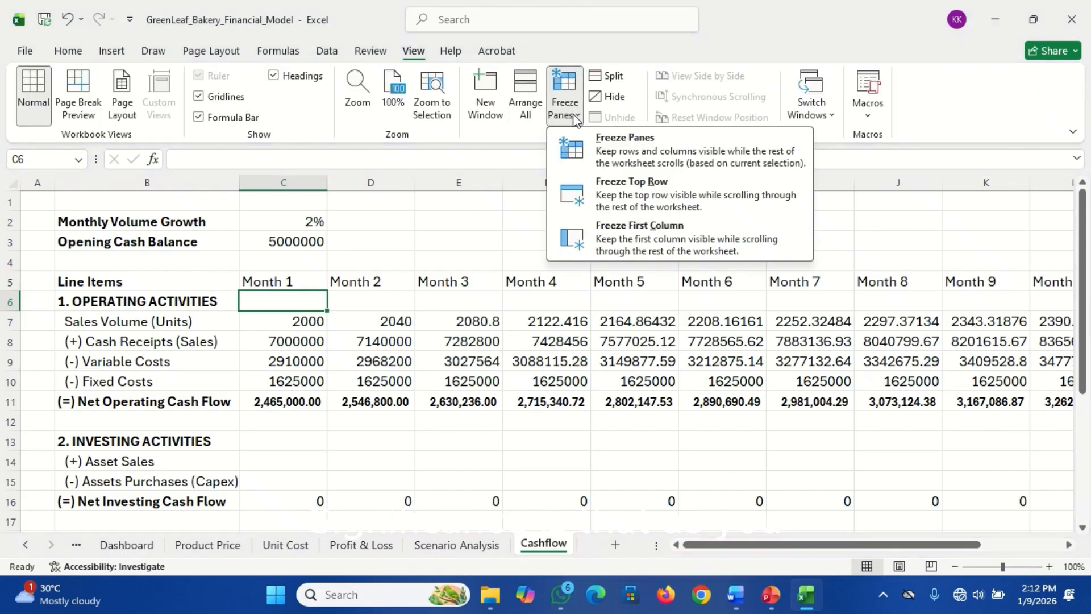
left_click(619, 145)
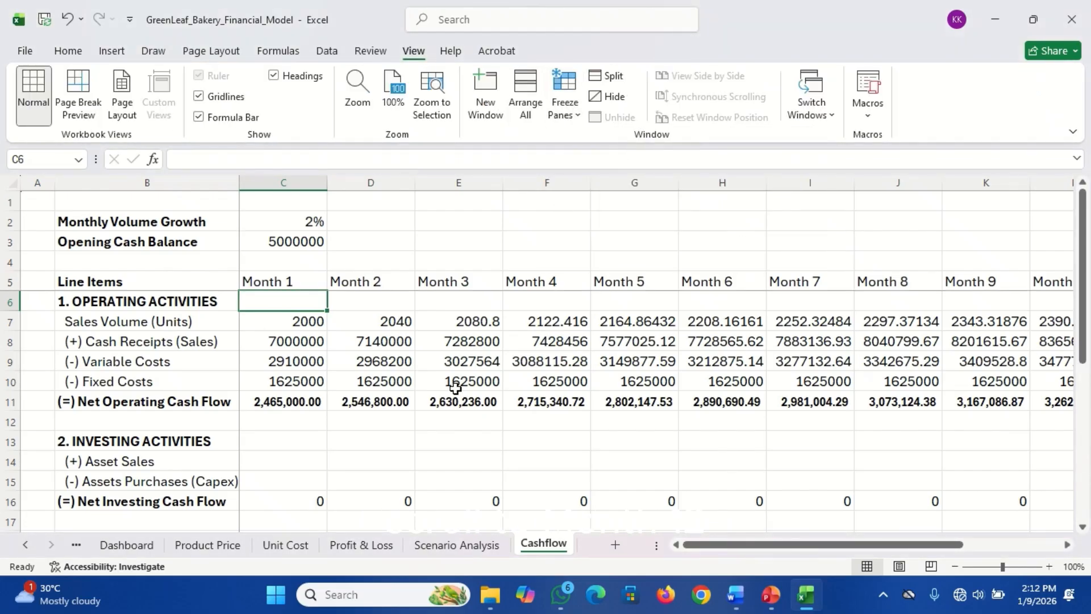
left_click_drag(1084, 334, 1076, 283)
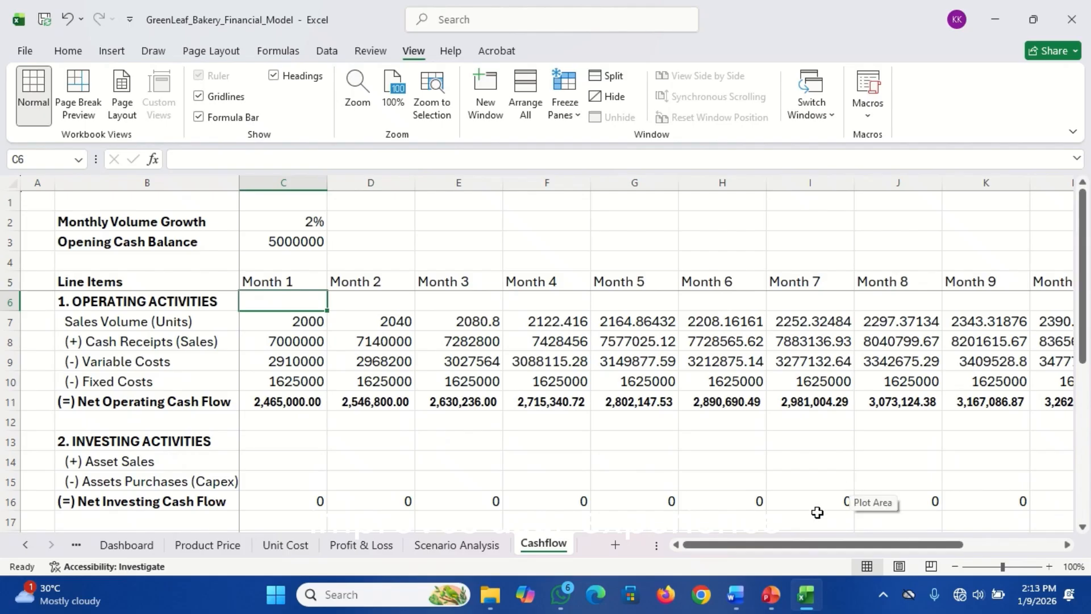
left_click_drag(794, 545, 677, 562)
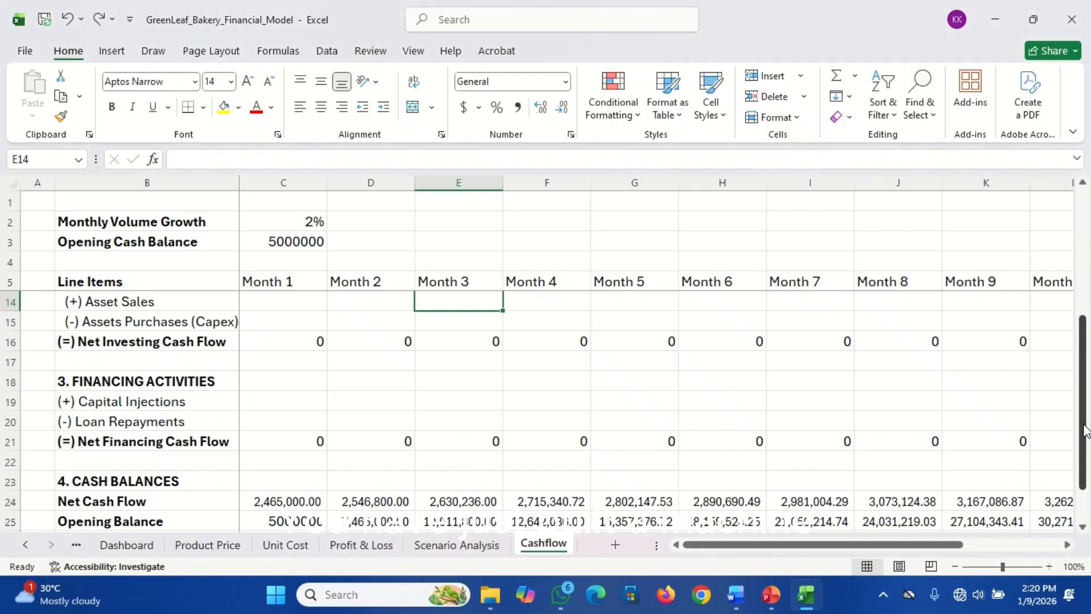
Enter asset sales of 2500000 for Month 3 in E14.
left_click_drag(1084, 430, 1086, 340)
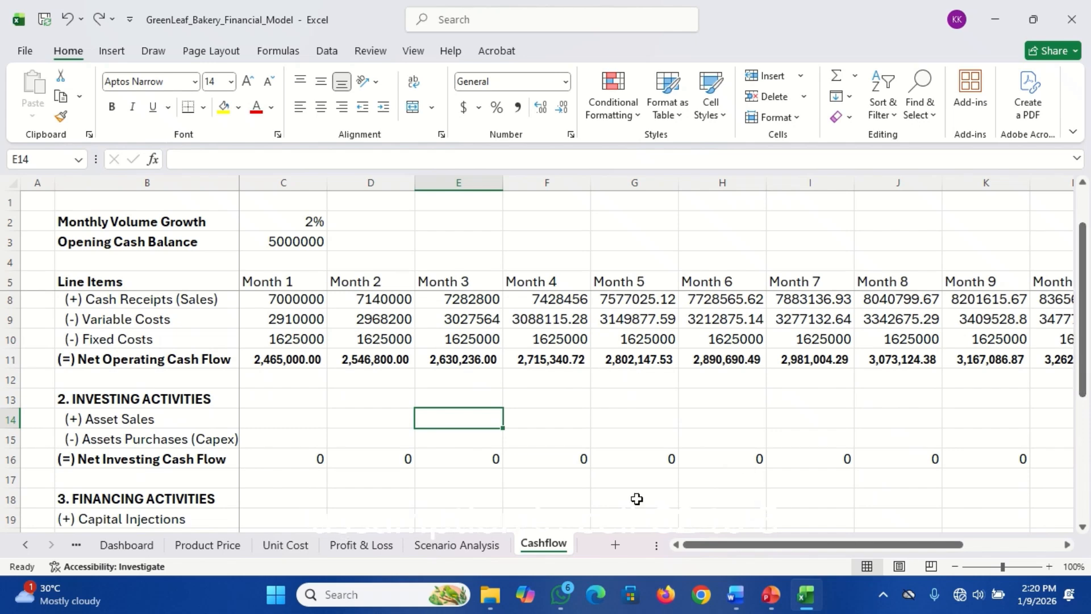
left_click_drag(385, 418, 449, 417)
left_click(448, 417)
type("2500000")
key("Return")
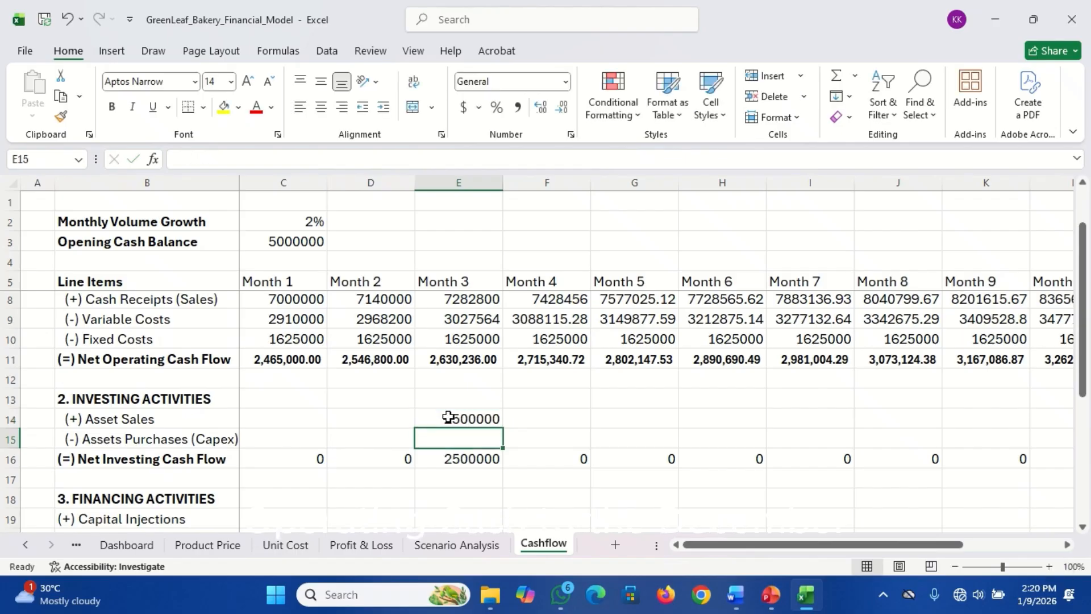
Examine how the Month 3 asset sale affects the cash balances and net investing cash flow.
key("Page_Down")
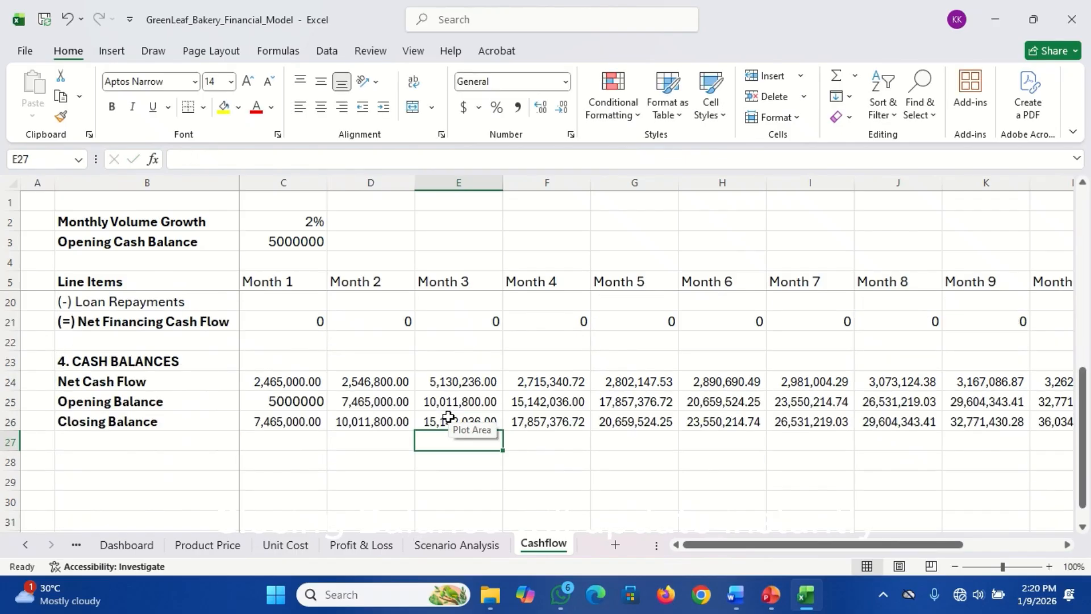
key("Up")
key("Up")
key("Up")
key("Up")
key("Up")
key("Up")
key("Up")
key("Up")
key("Up")
key("Up")
key("Up")
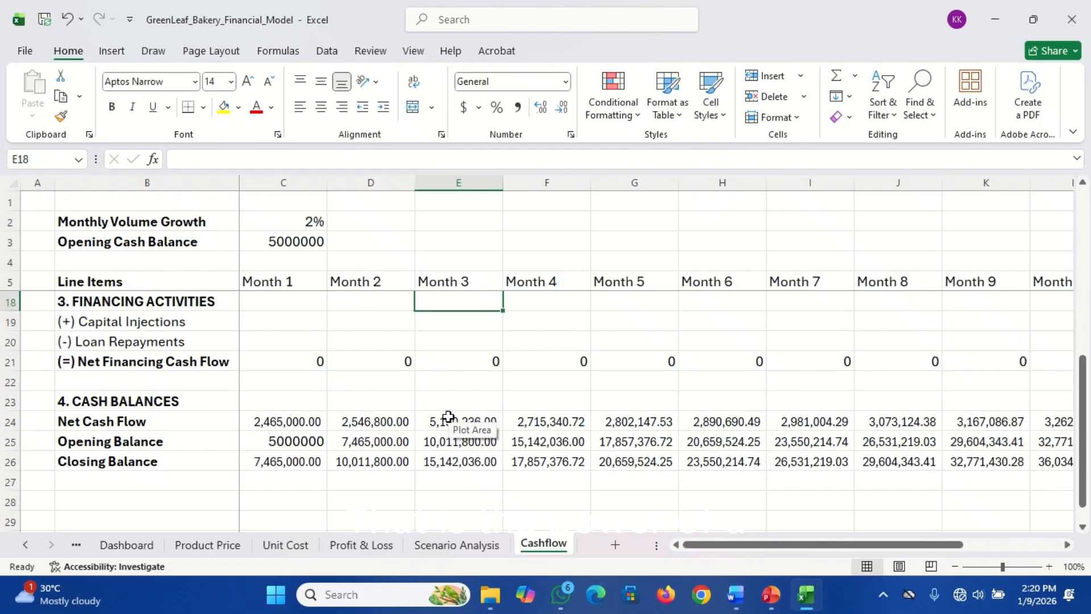
key("Up")
key("Up")
key("Up")
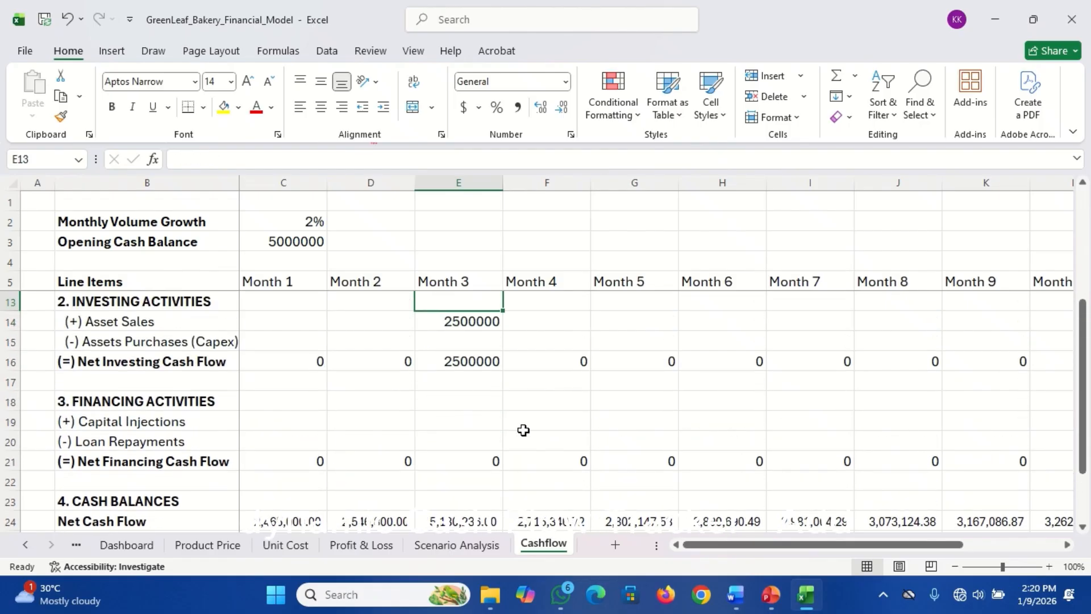
Enter an asset purchase (Capex) of 22050000 for Month 5 in G15.
left_click(621, 339)
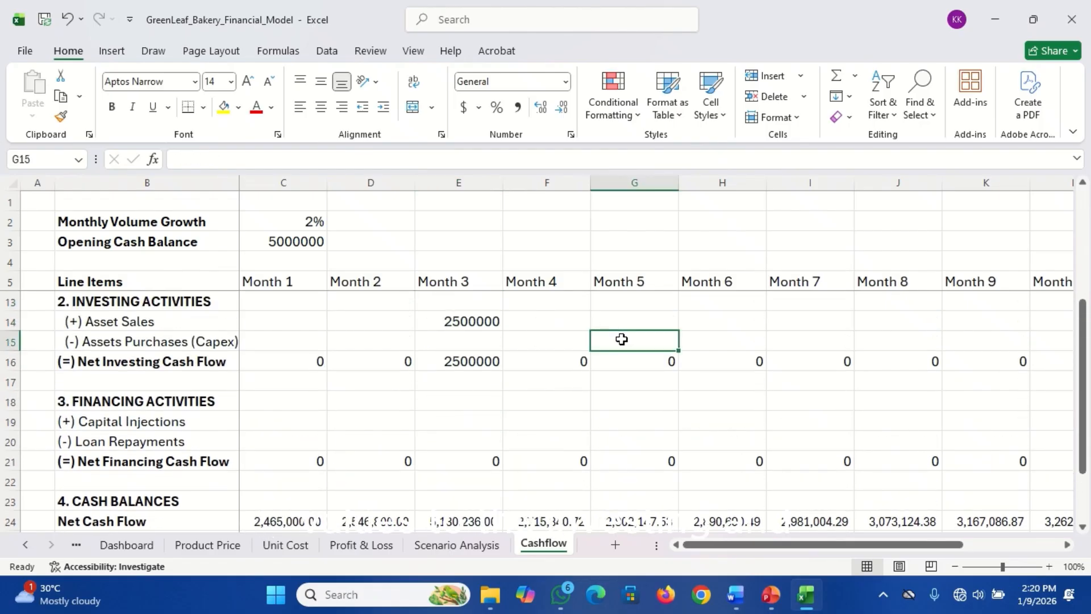
type("22")
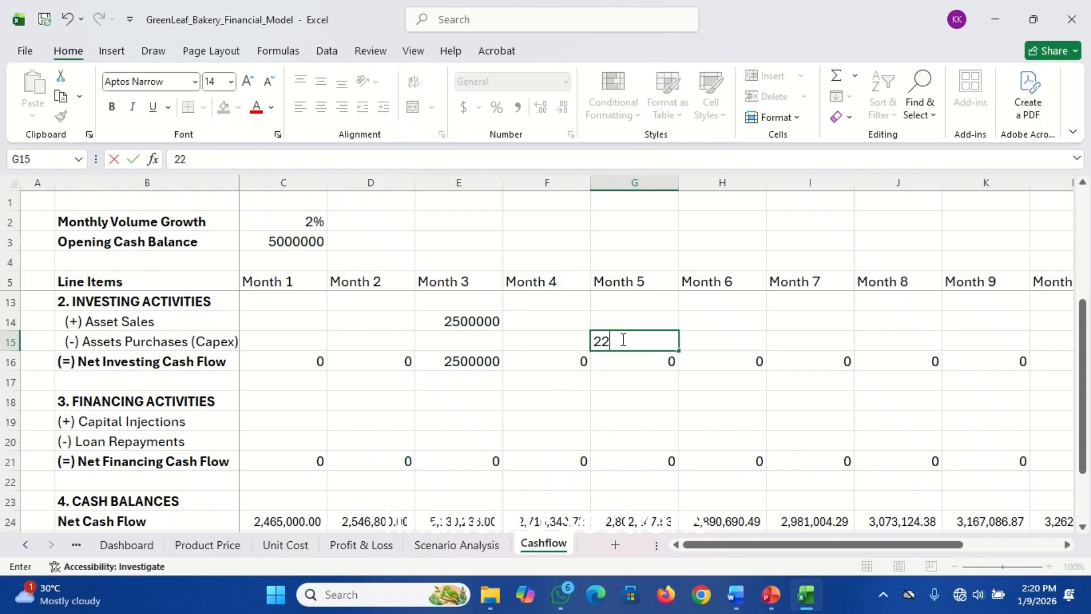
type("050000")
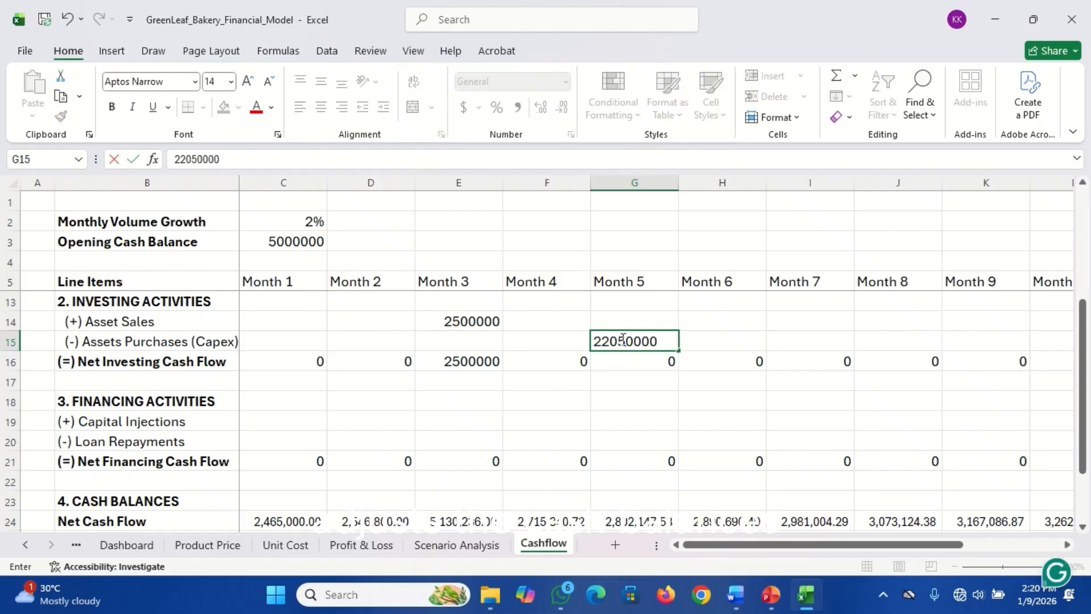
key("Return")
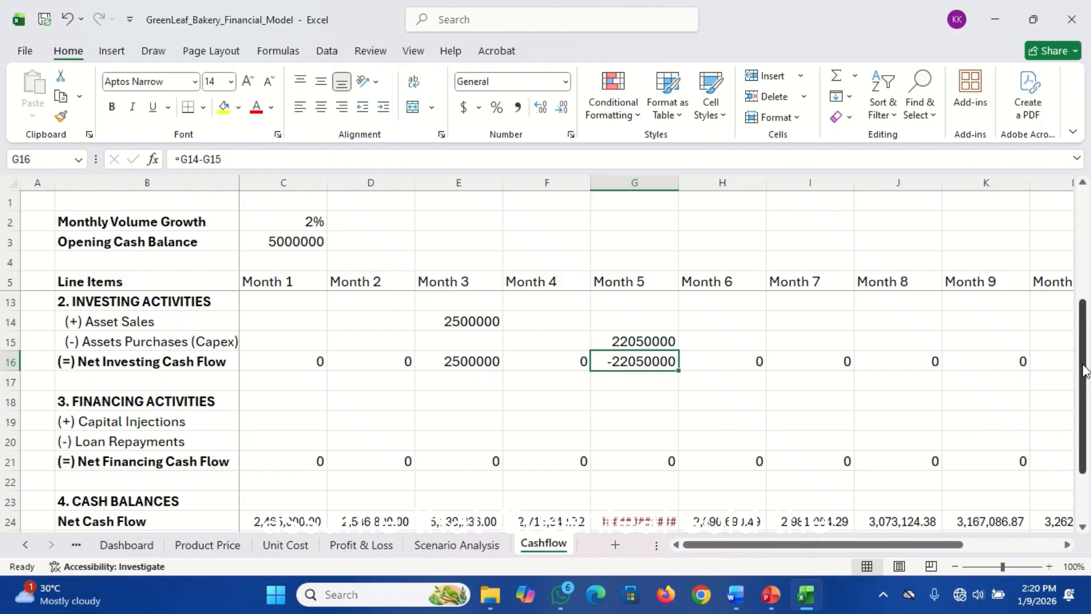
Reduce the font size of the Month 5 net cash flow in G24 to 11, and check the Month 5 closing and Month 6 opening balances.
left_click_drag(1085, 371, 1086, 420)
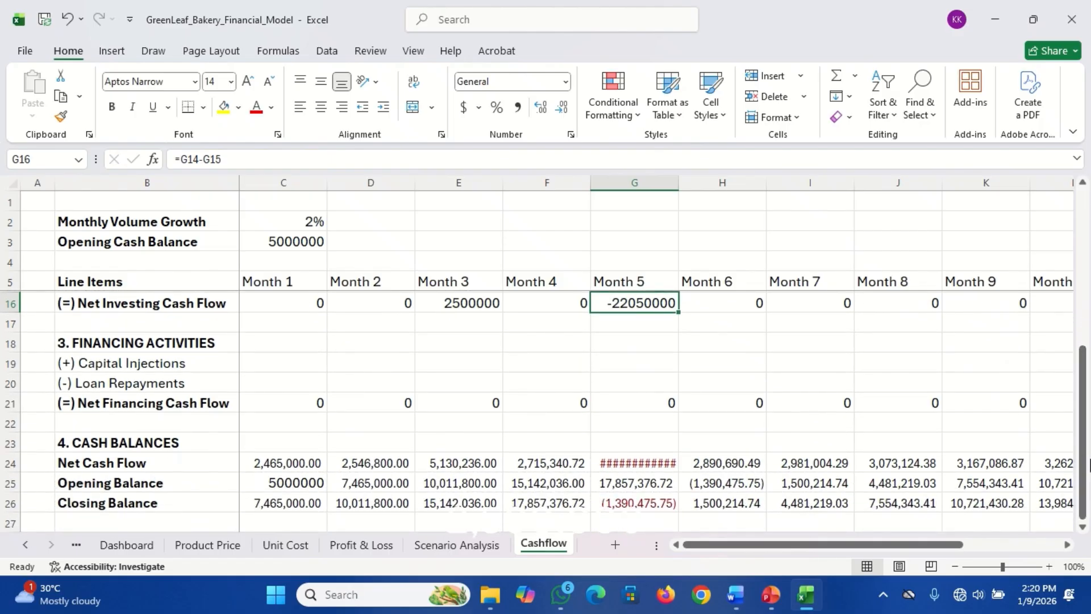
left_click(634, 460)
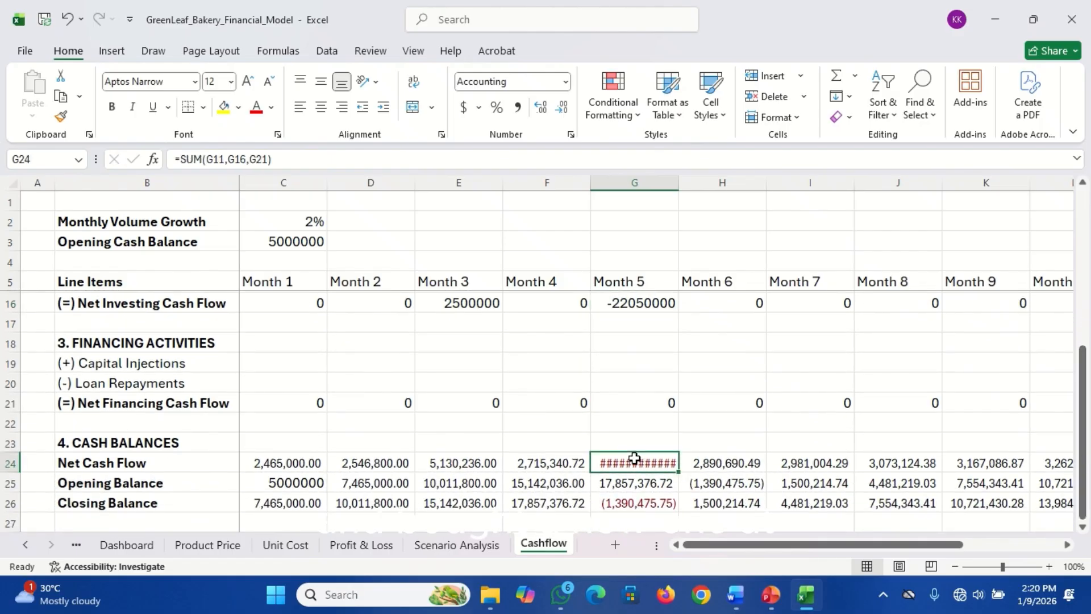
left_click(265, 84)
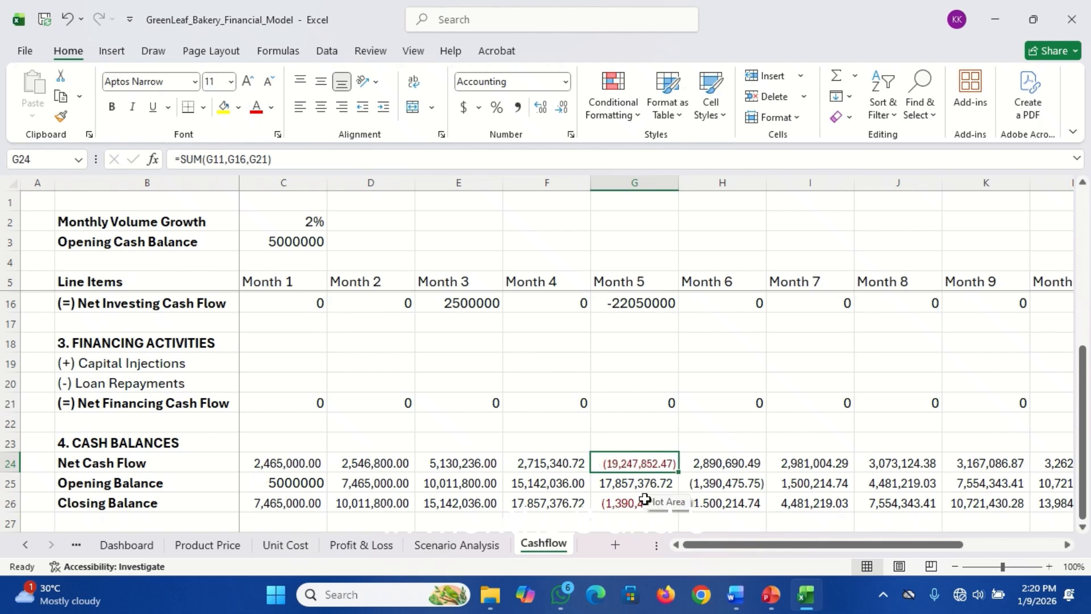
left_click(627, 508)
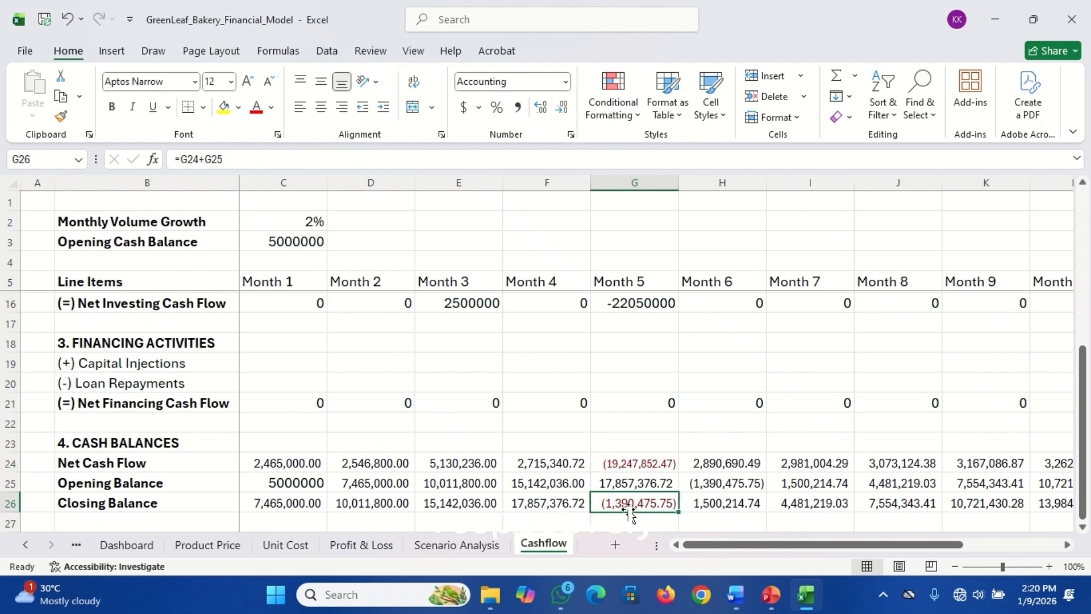
left_click(733, 481)
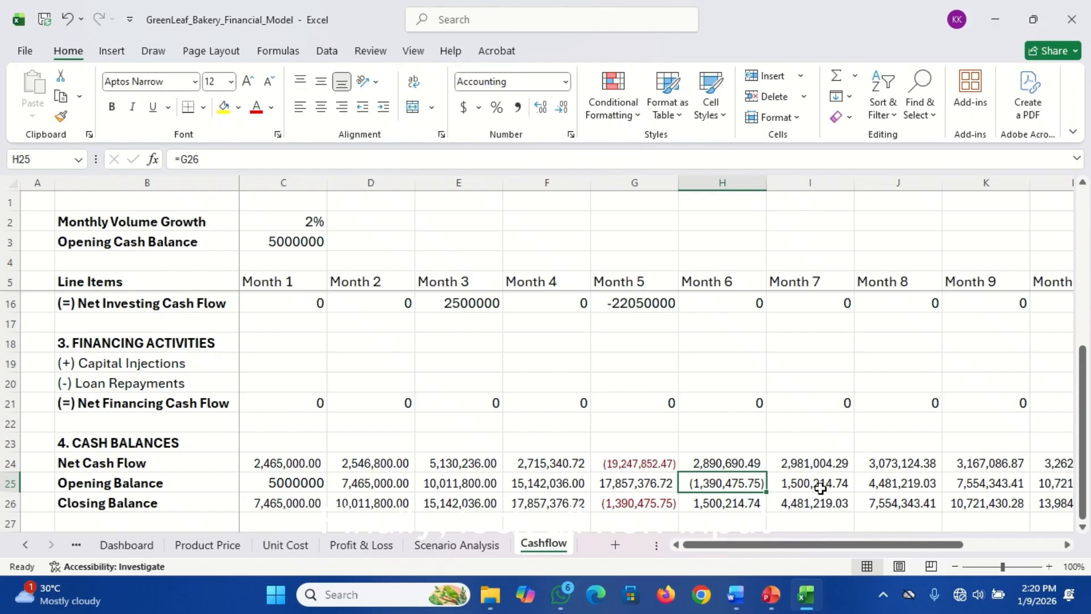